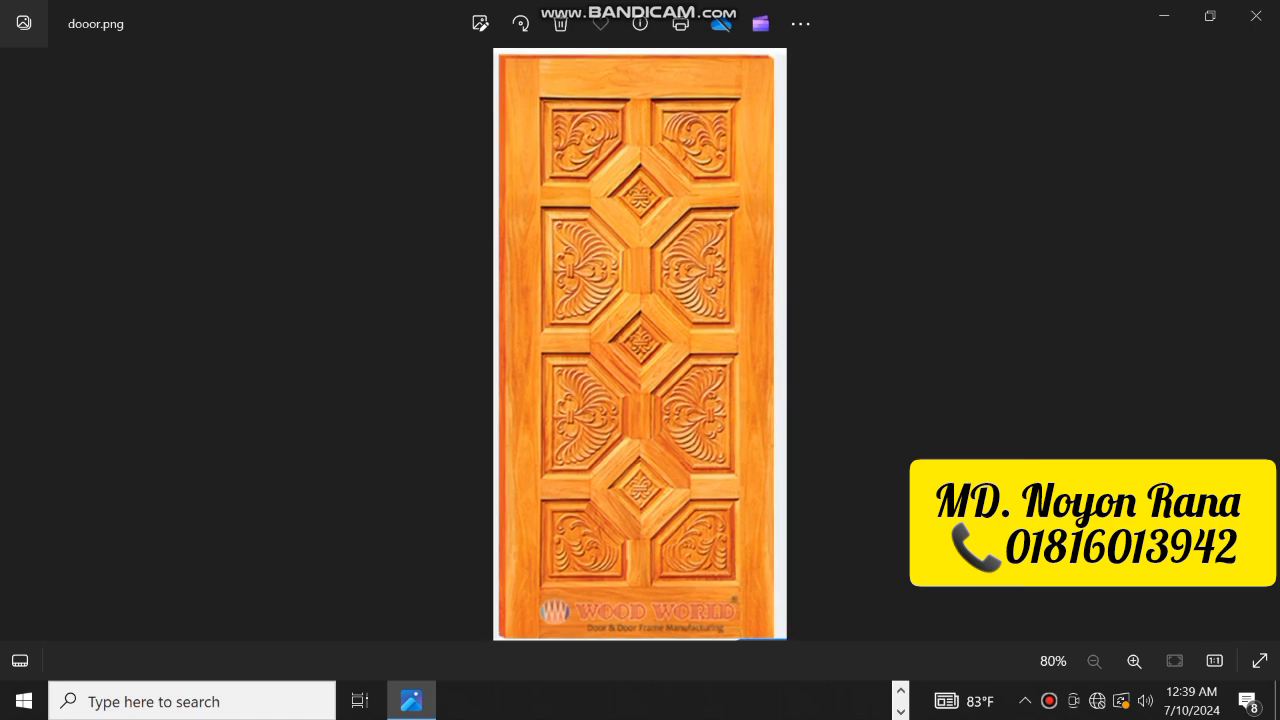
Look over the reference door image, switch to ArtCAM and create a new model 39 inches wide and 81 inches high
scroll(640, 343, up, 3)
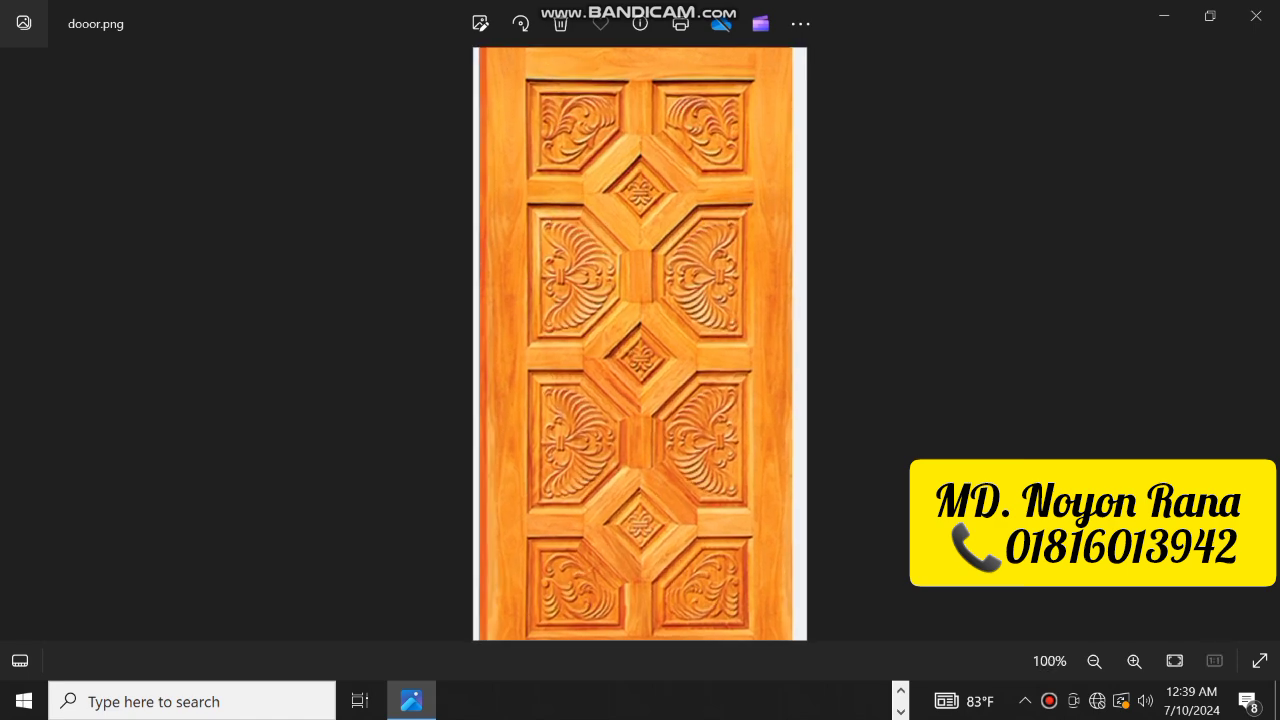
scroll(640, 343, down, 2)
scroll(640, 343, up, 5)
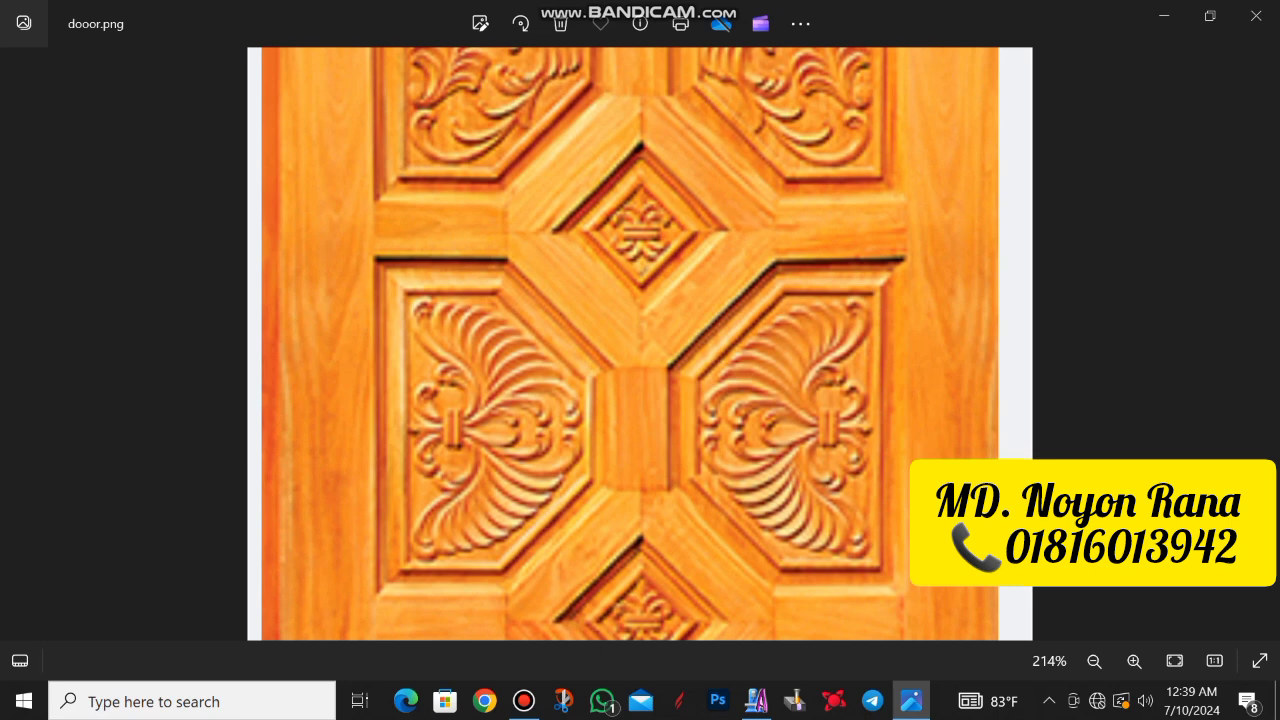
scroll(640, 343, down, 4)
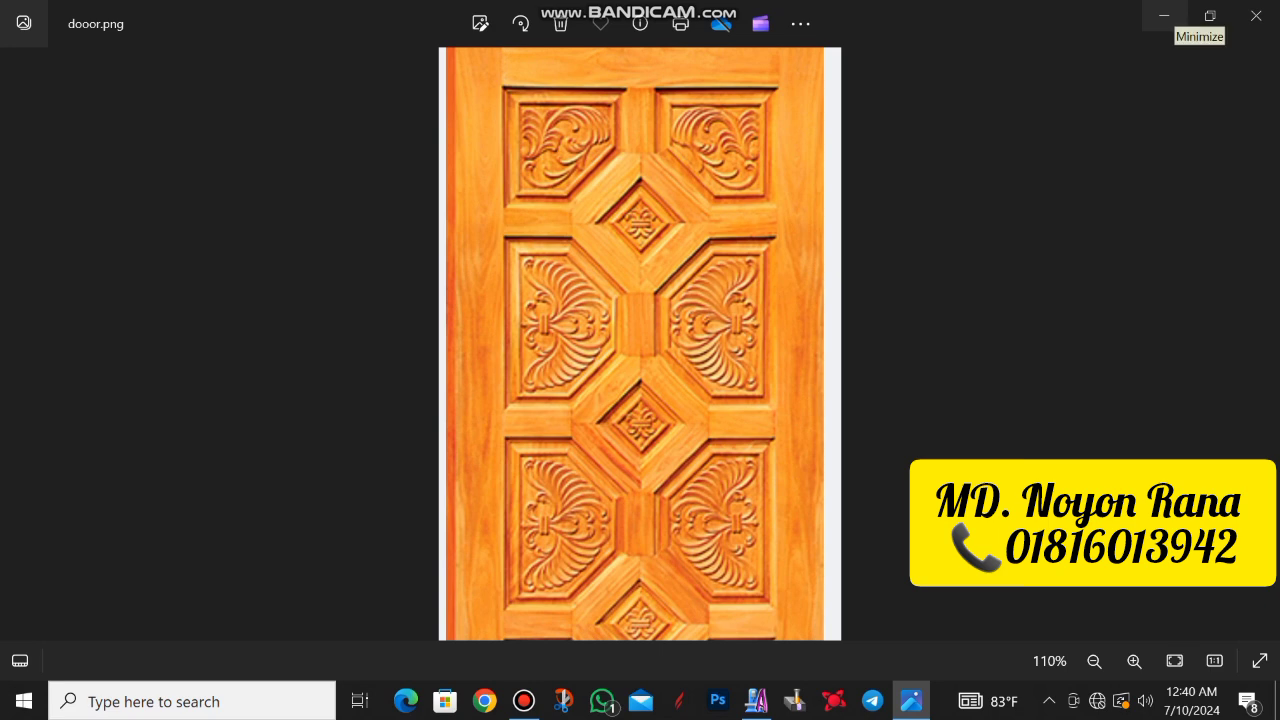
click(1164, 16)
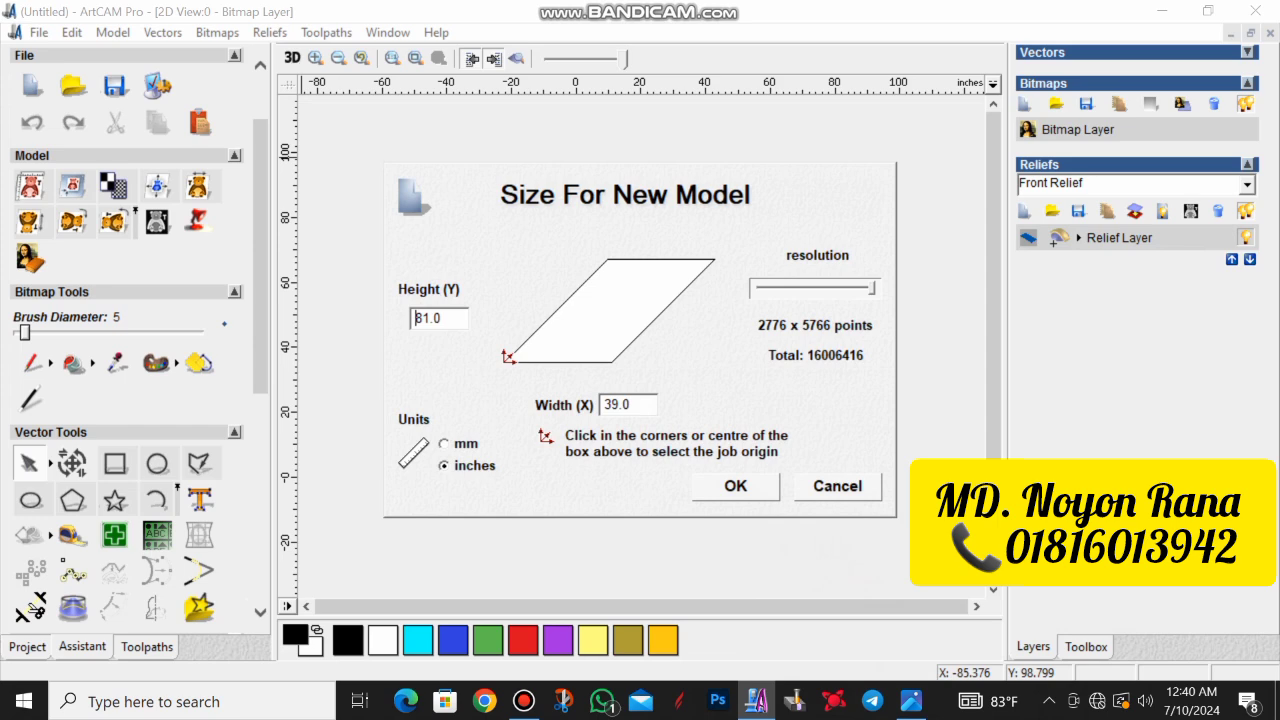
key(Return)
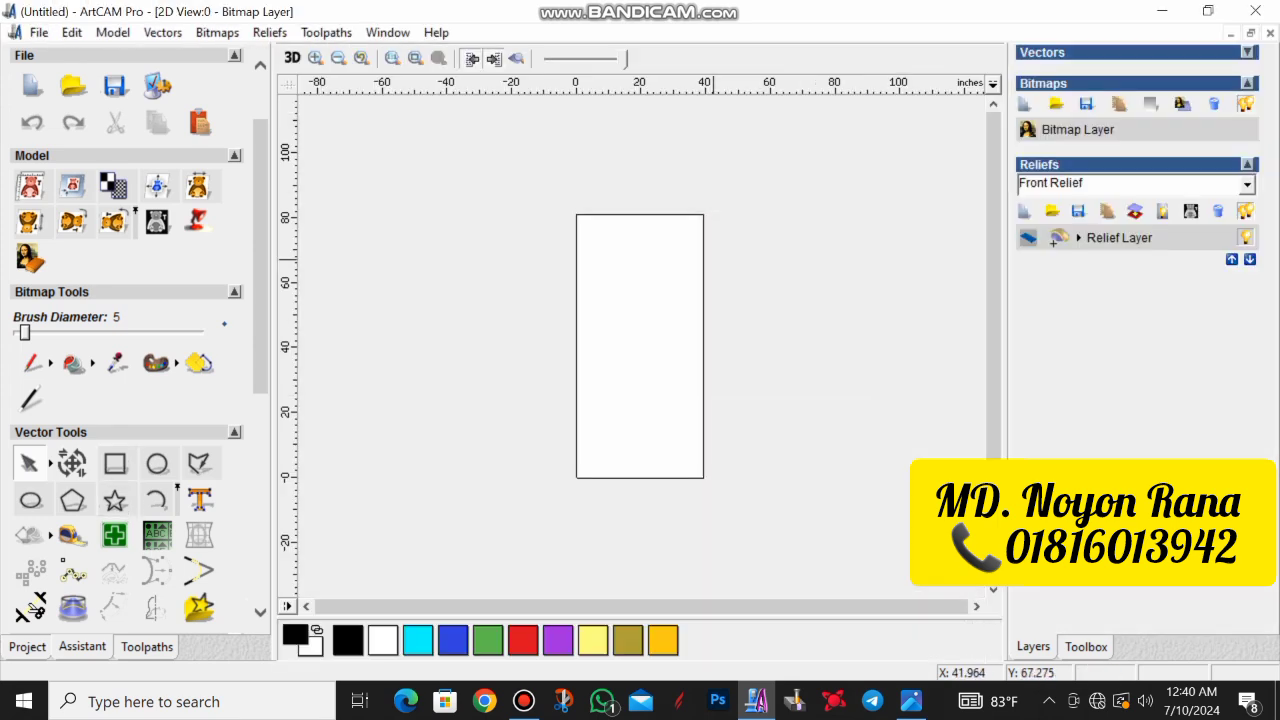
Create a rectangle 39 inches wide and 81 inches high and centre it on the model
click(114, 463)
drag(703, 211, 580, 473)
drag(141, 295, 99, 295)
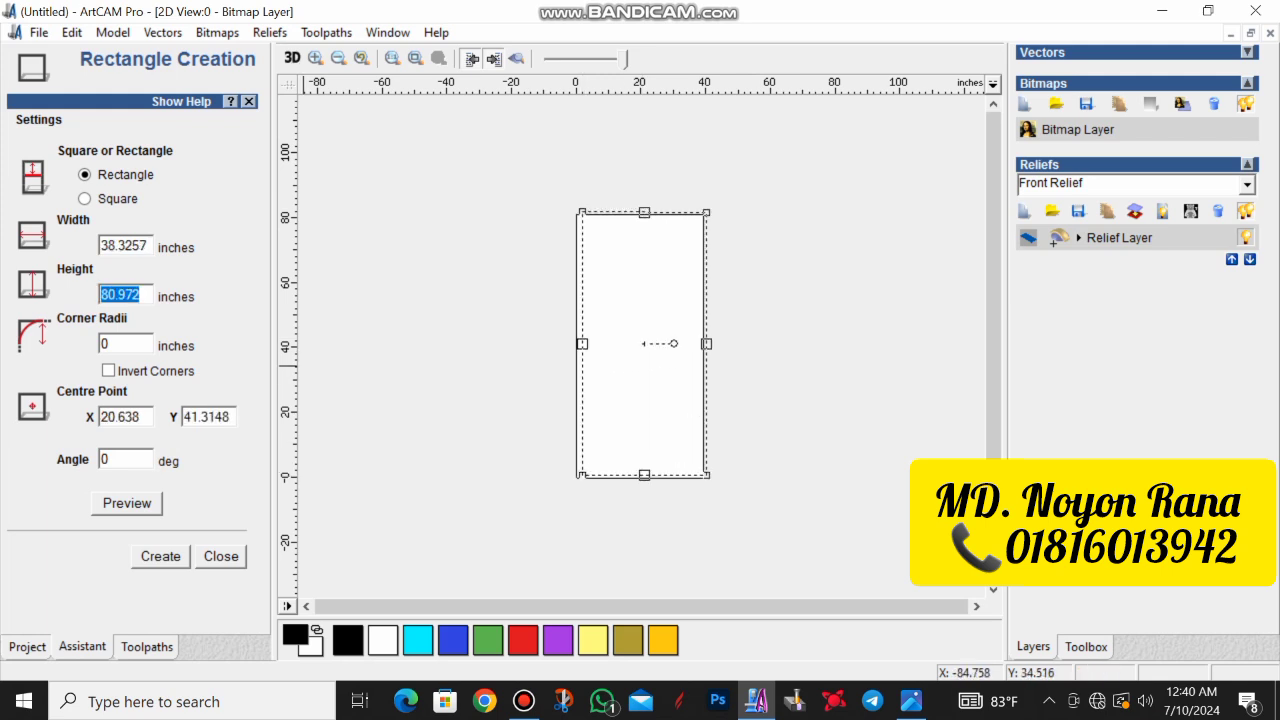
text(81)
key(shift+Tab)
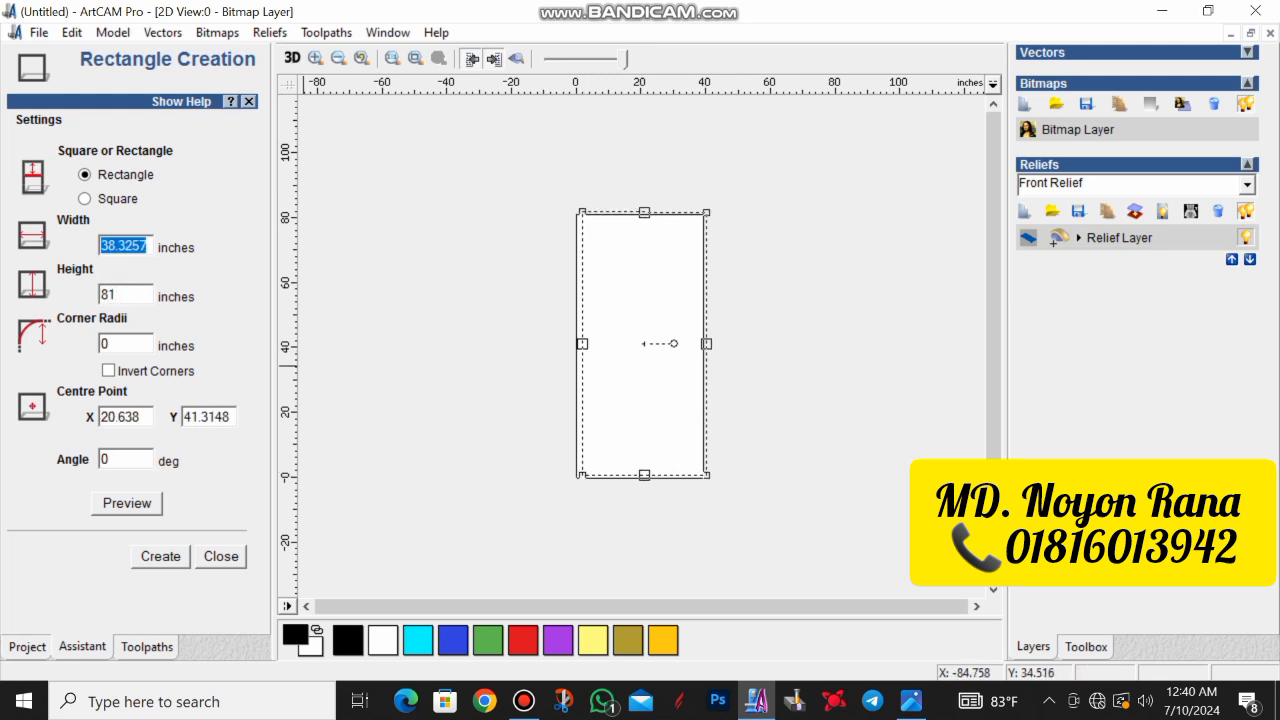
text(39)
click(160, 556)
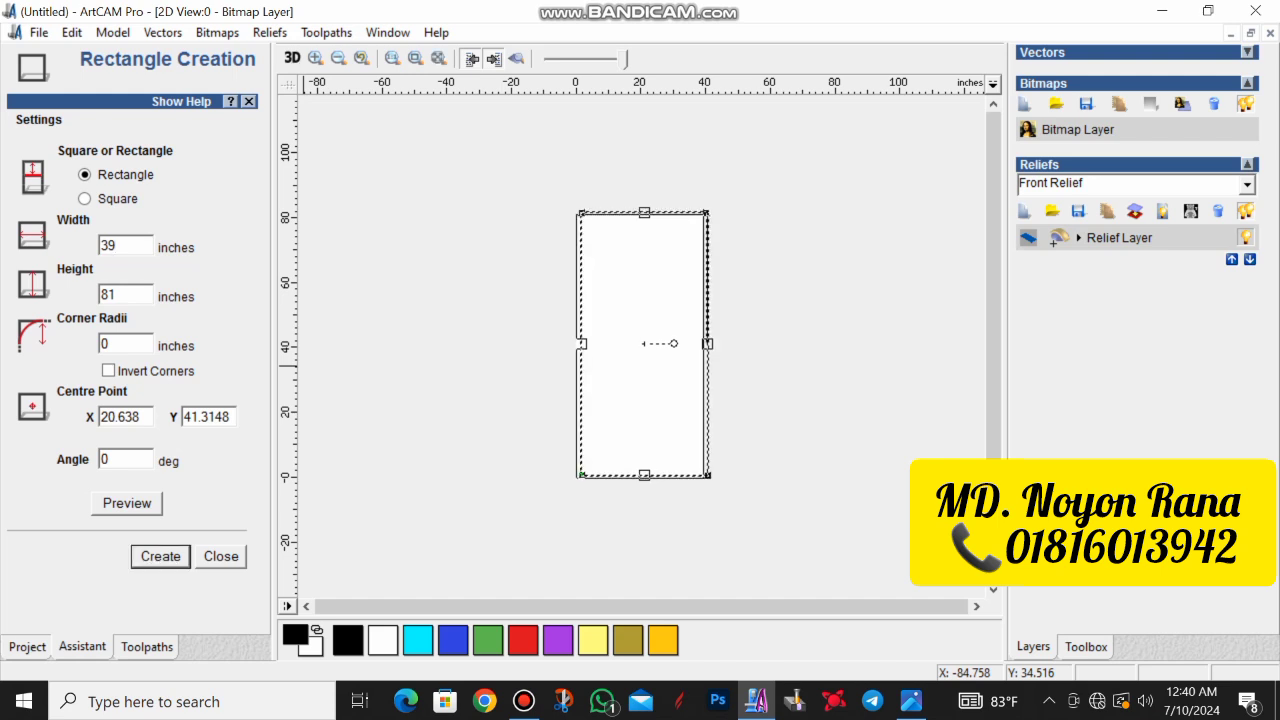
scroll(160, 400, down, 5)
Set the model size from the selected rectangle with the units in millimetres
scroll(72, 280, up, 5)
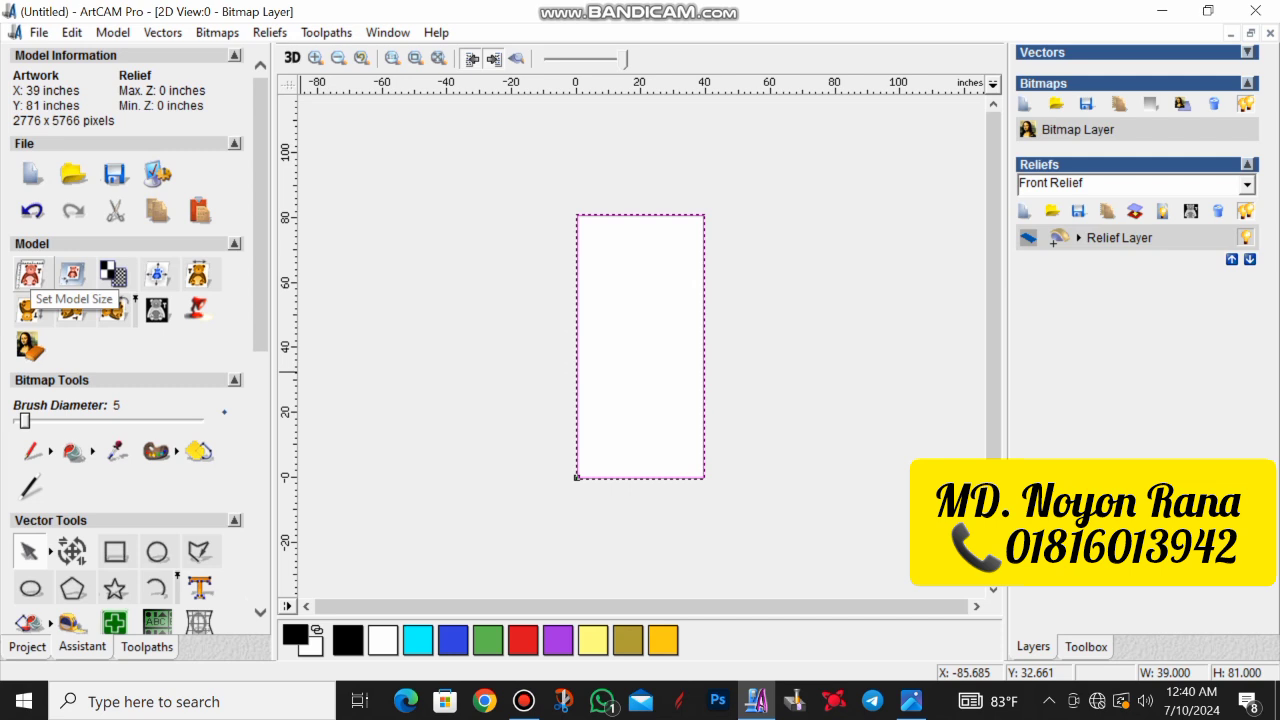
click(72, 275)
click(727, 408)
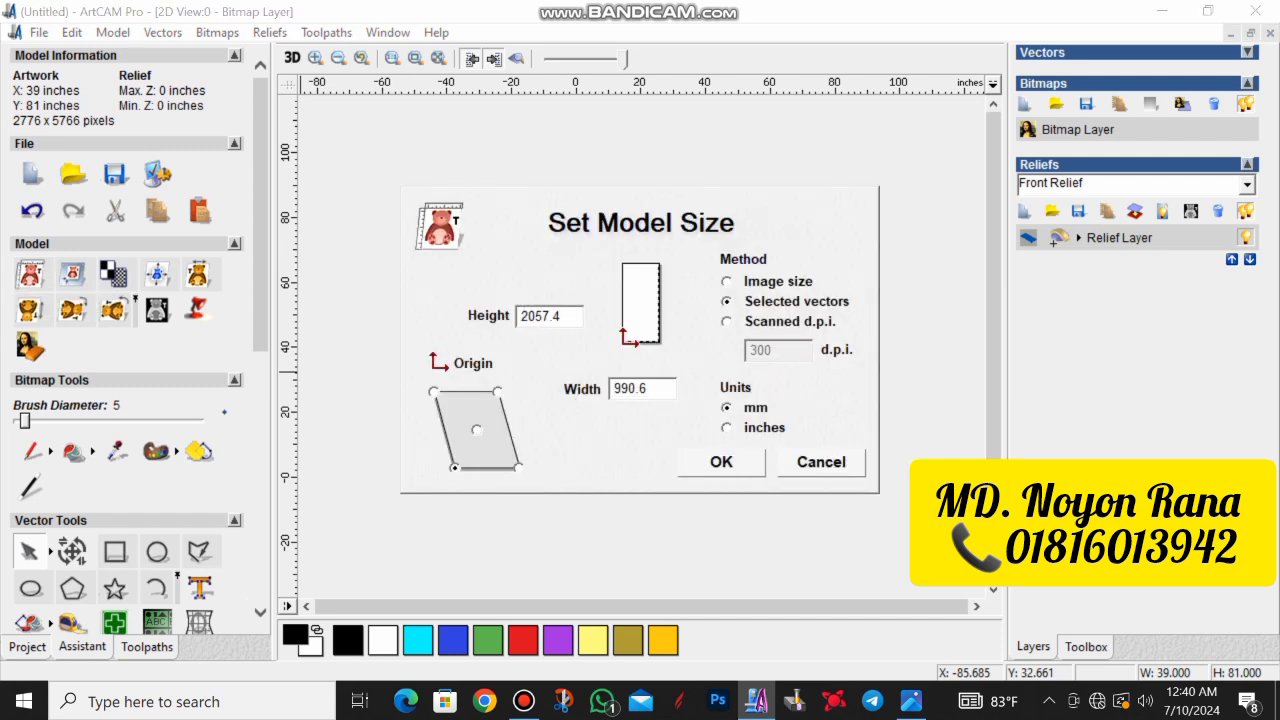
click(721, 462)
Offset the door outline 150 mm inwards with sharp corners, keeping the original vector
scroll(140, 390, down, 1)
scroll(115, 446, down, 2)
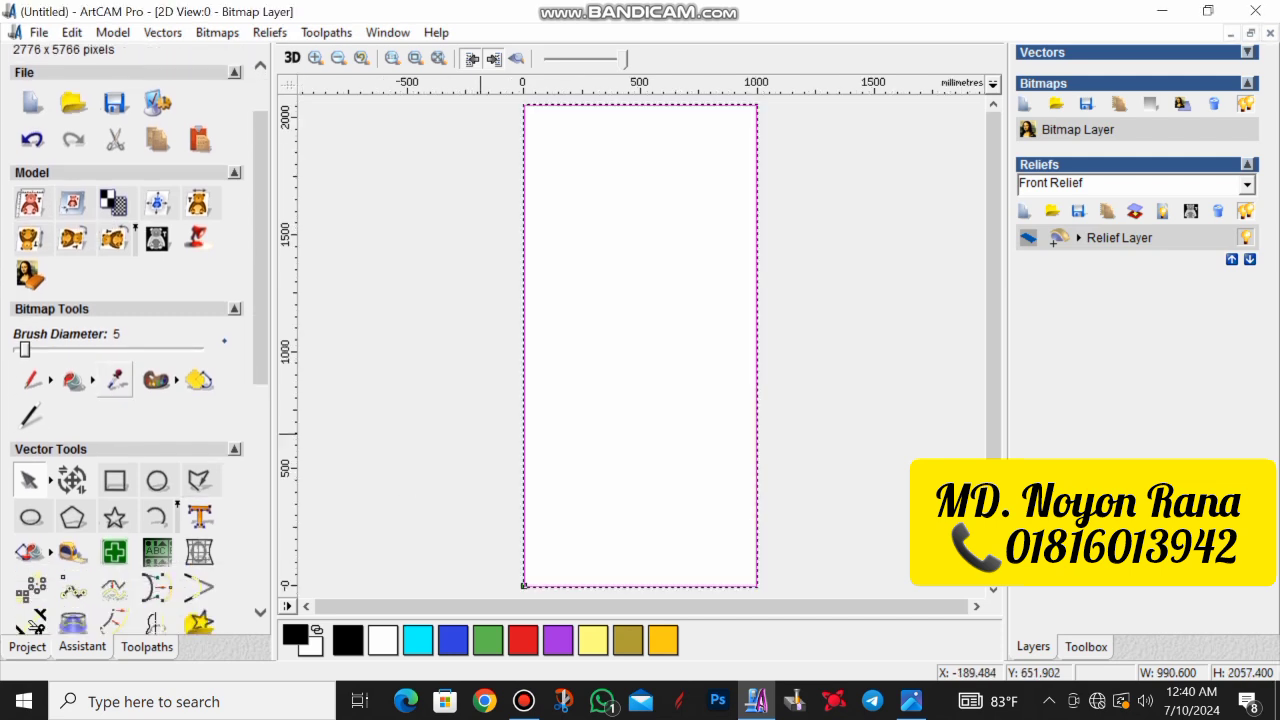
click(115, 518)
drag(126, 125, 108, 125)
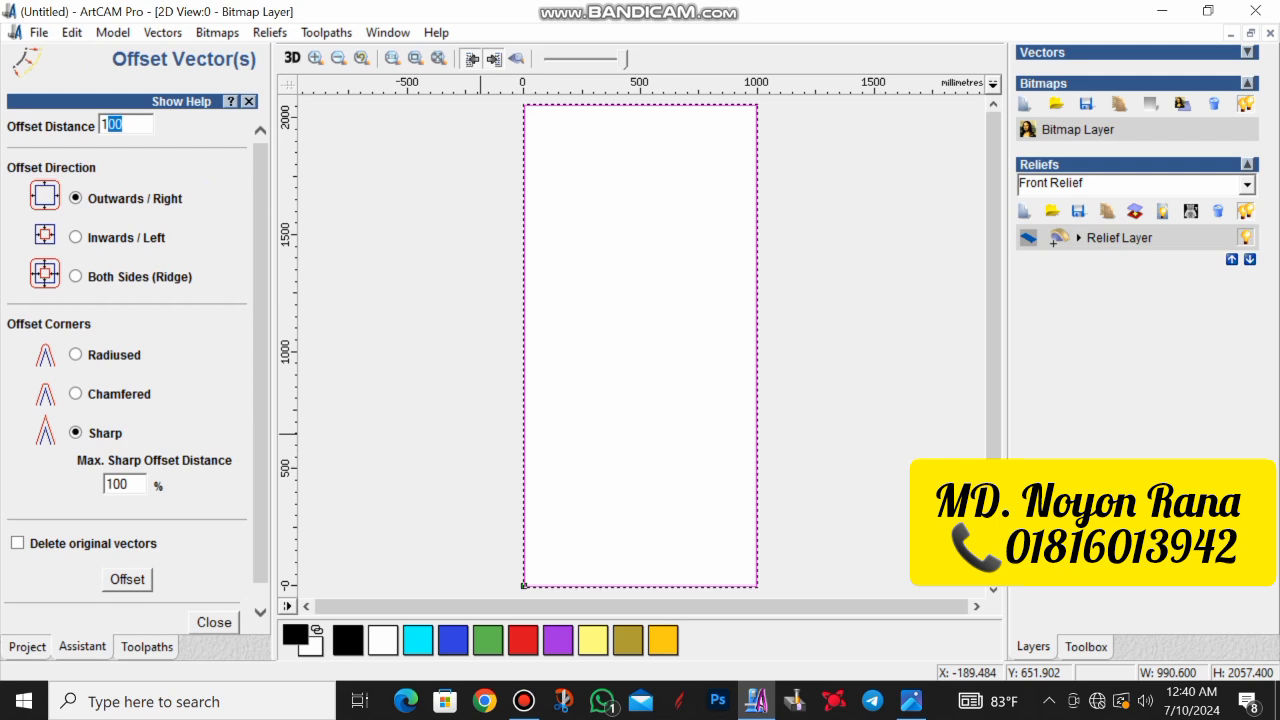
text(1)
click(127, 579)
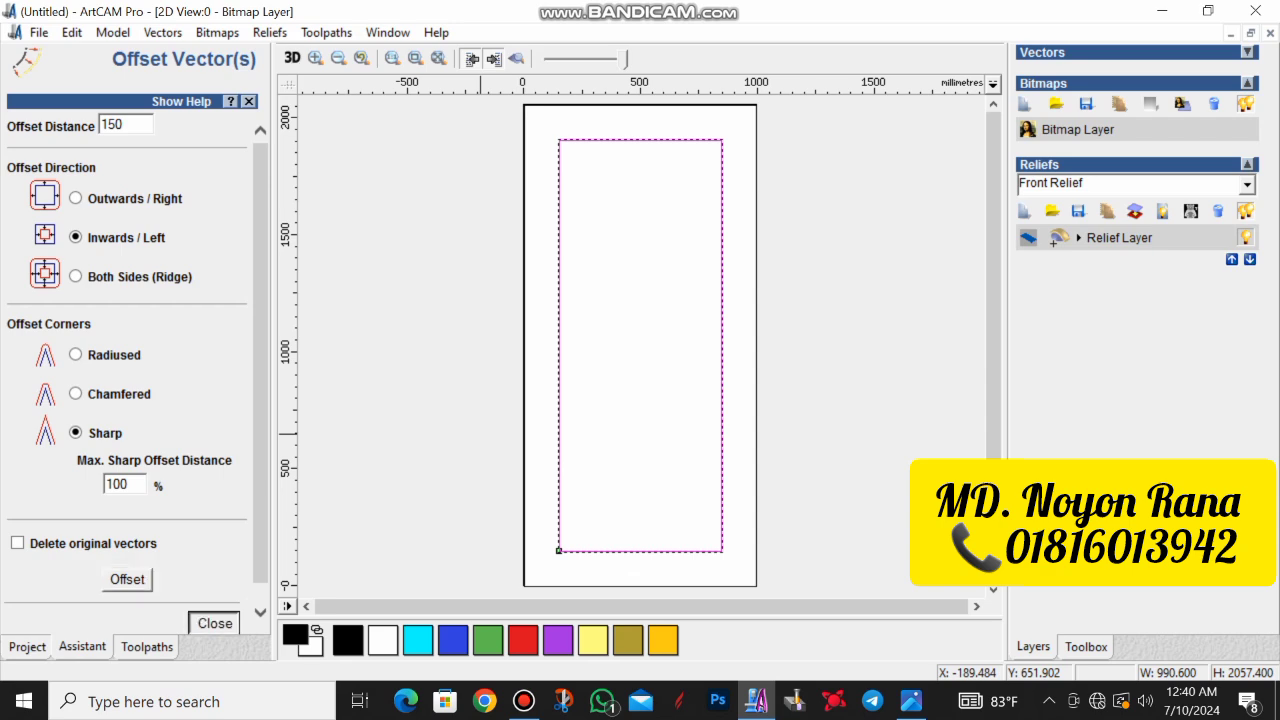
click(213, 622)
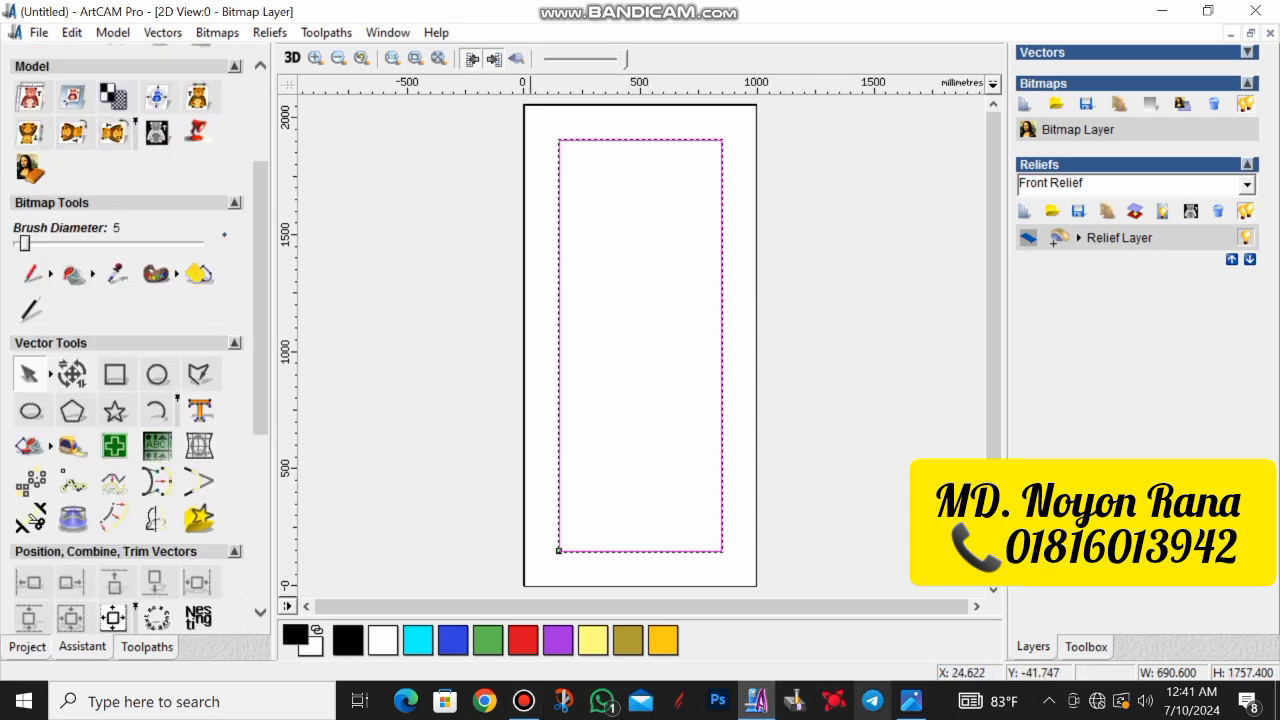
Switch to Photos and examine the arrangement of panels, rails and central diamonds in the reference door image
click(911, 701)
scroll(640, 344, down, 3)
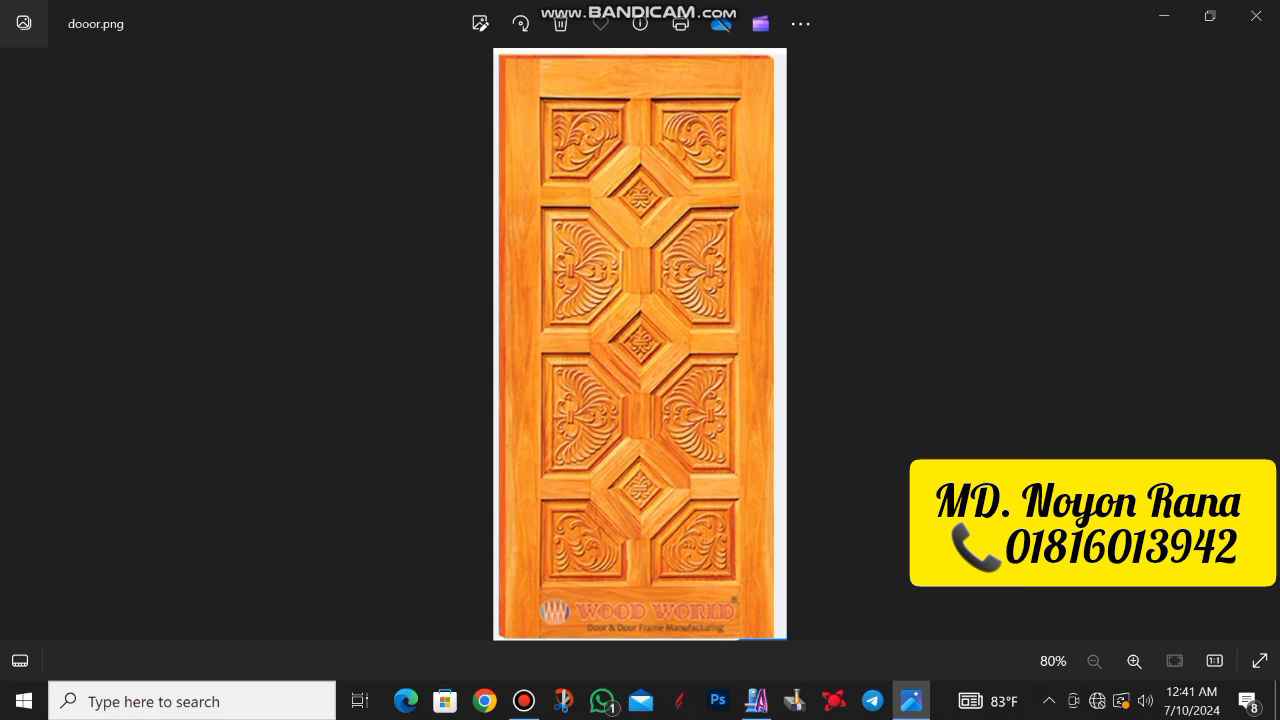
scroll(640, 344, up, 3)
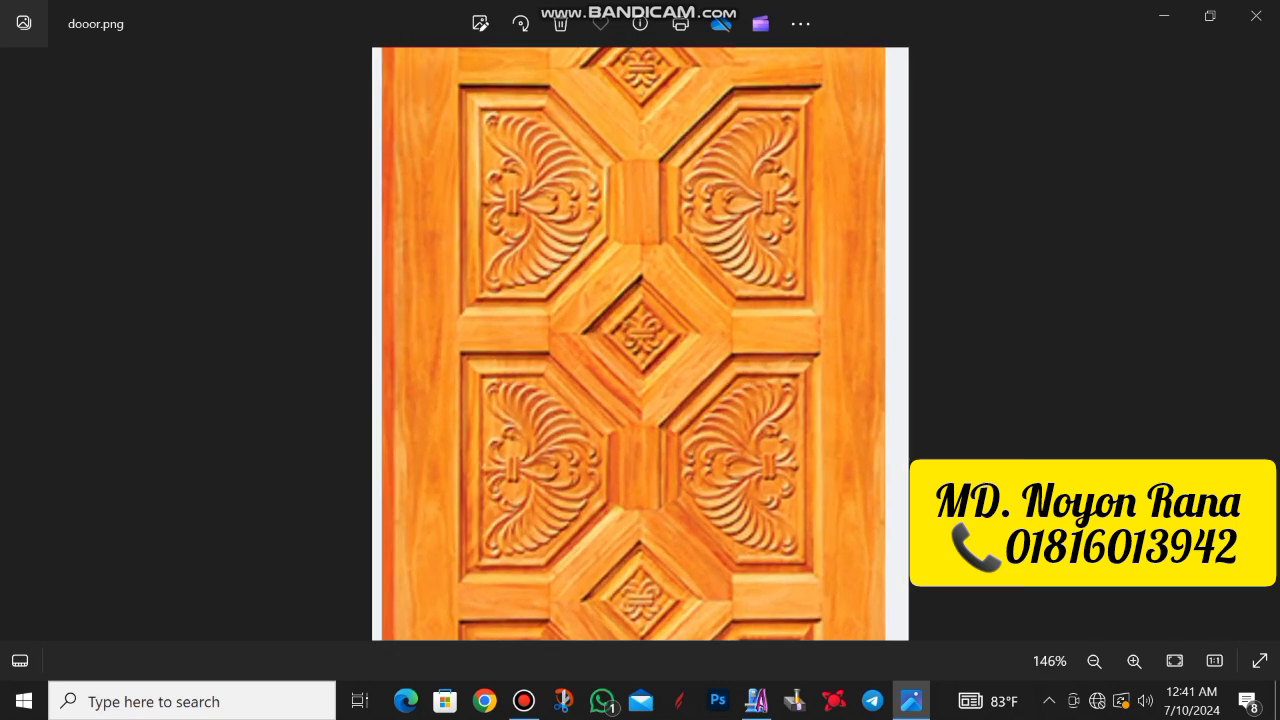
scroll(640, 344, down, 3)
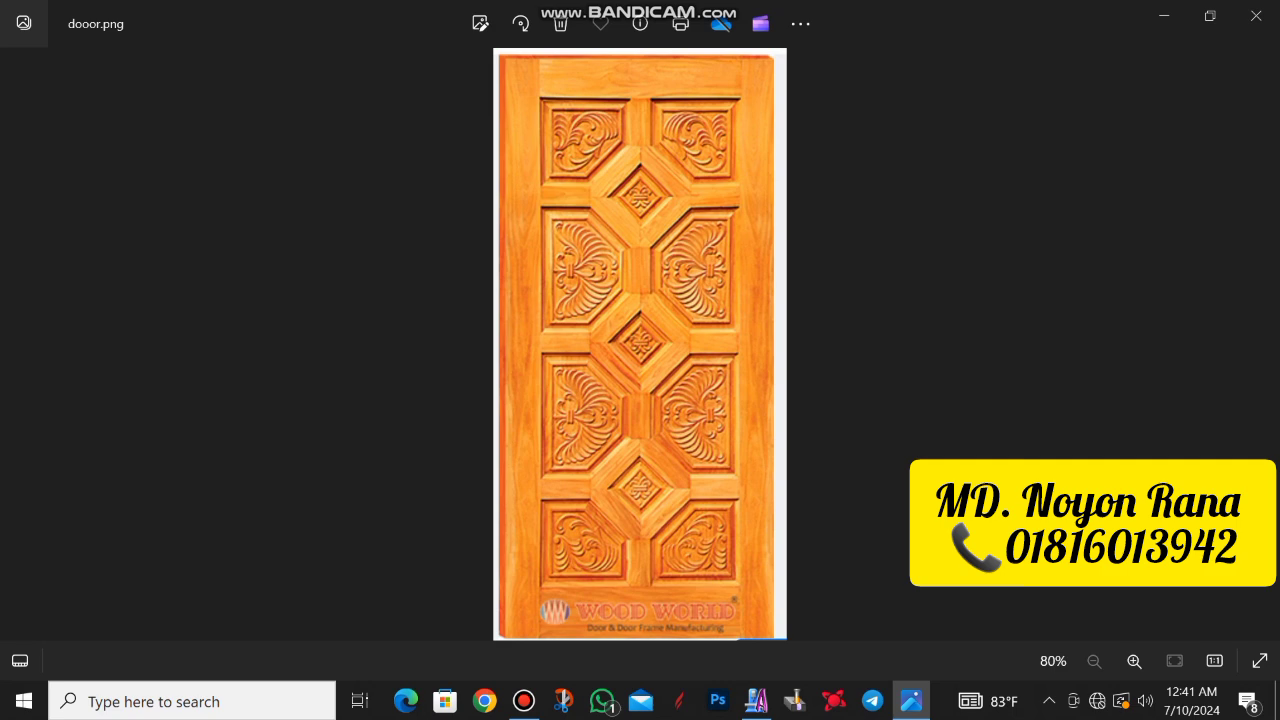
scroll(640, 344, up, 1)
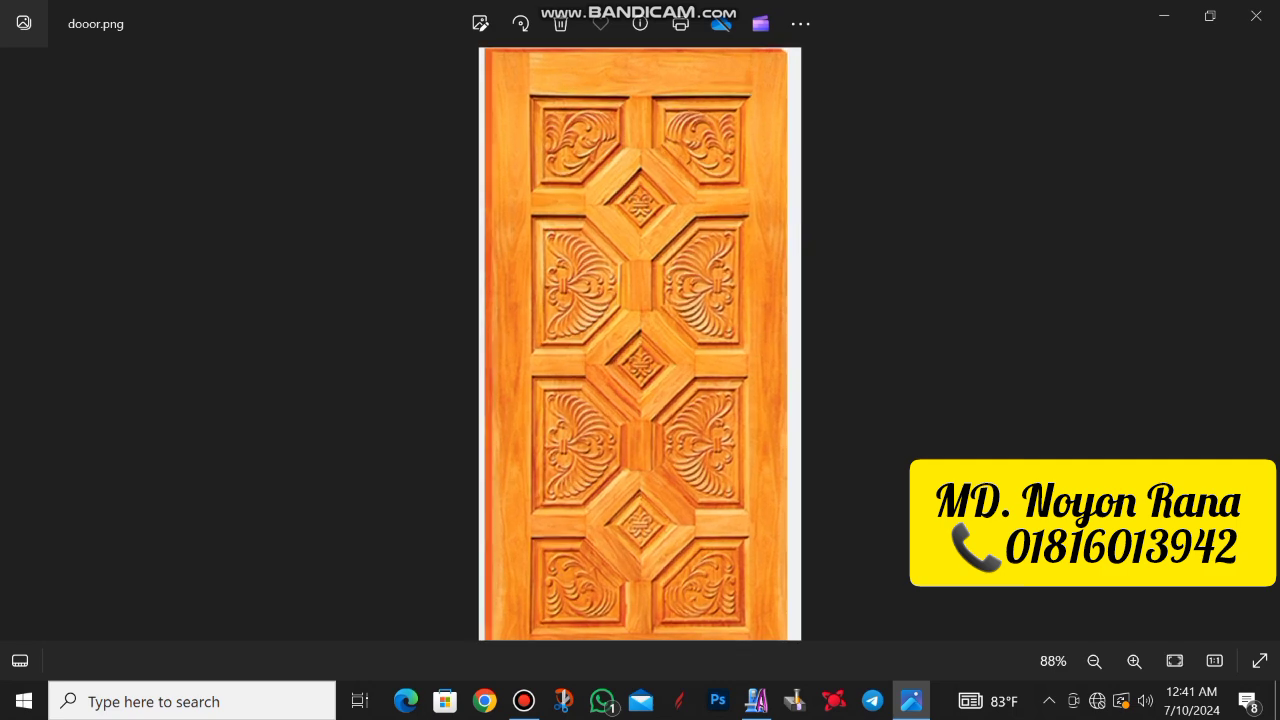
scroll(640, 344, down, 1)
scroll(640, 344, up, 3)
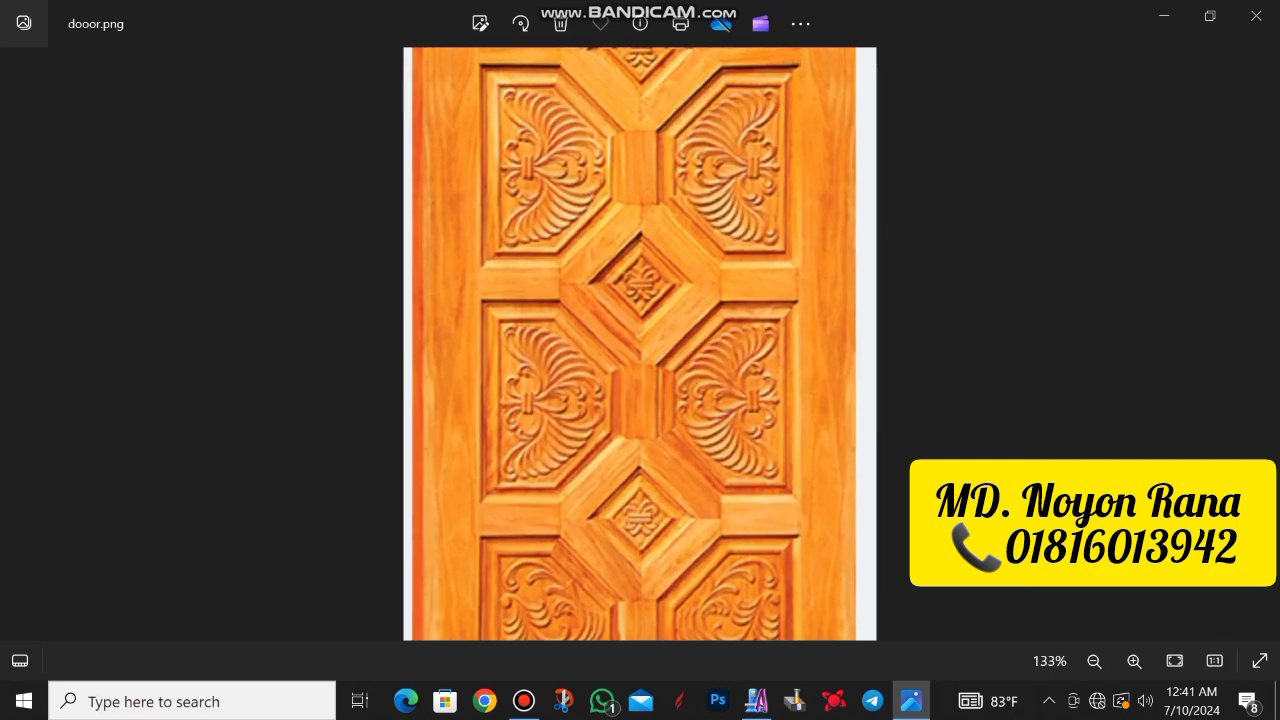
scroll(640, 344, down, 3)
scroll(640, 344, up, 3)
scroll(640, 344, down, 3)
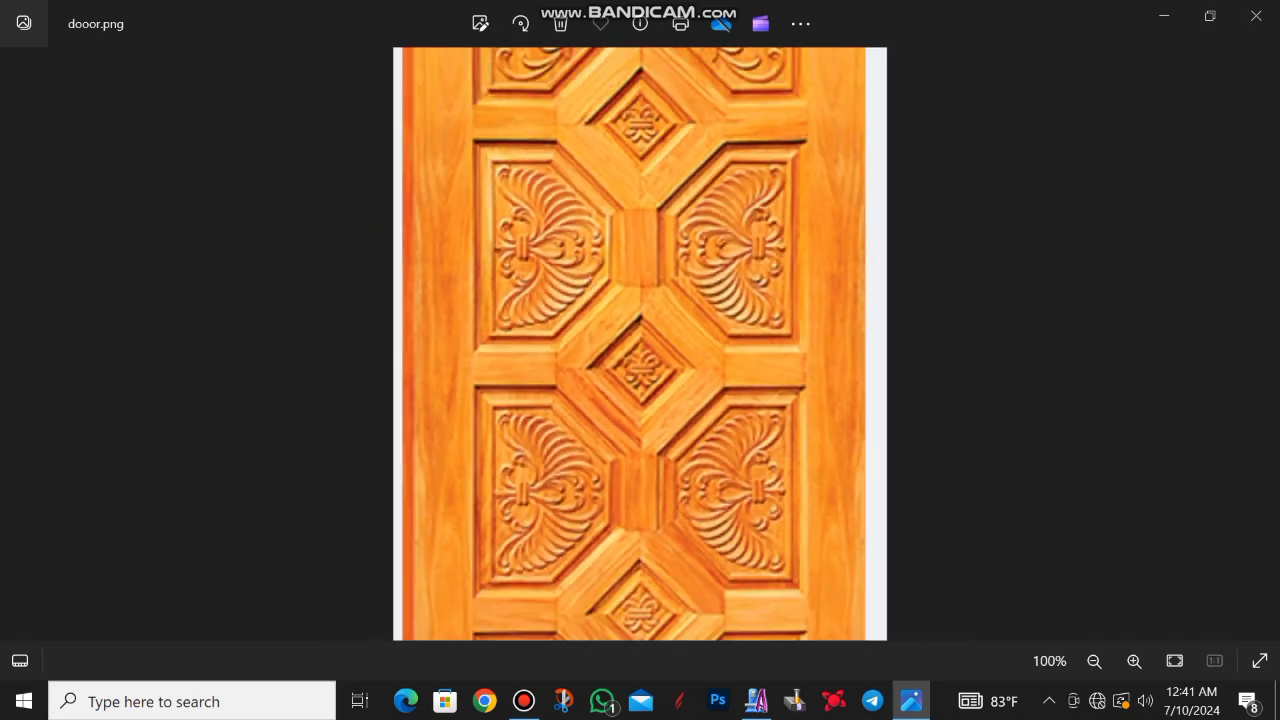
scroll(640, 344, up, 3)
scroll(640, 344, down, 3)
scroll(640, 344, up, 2)
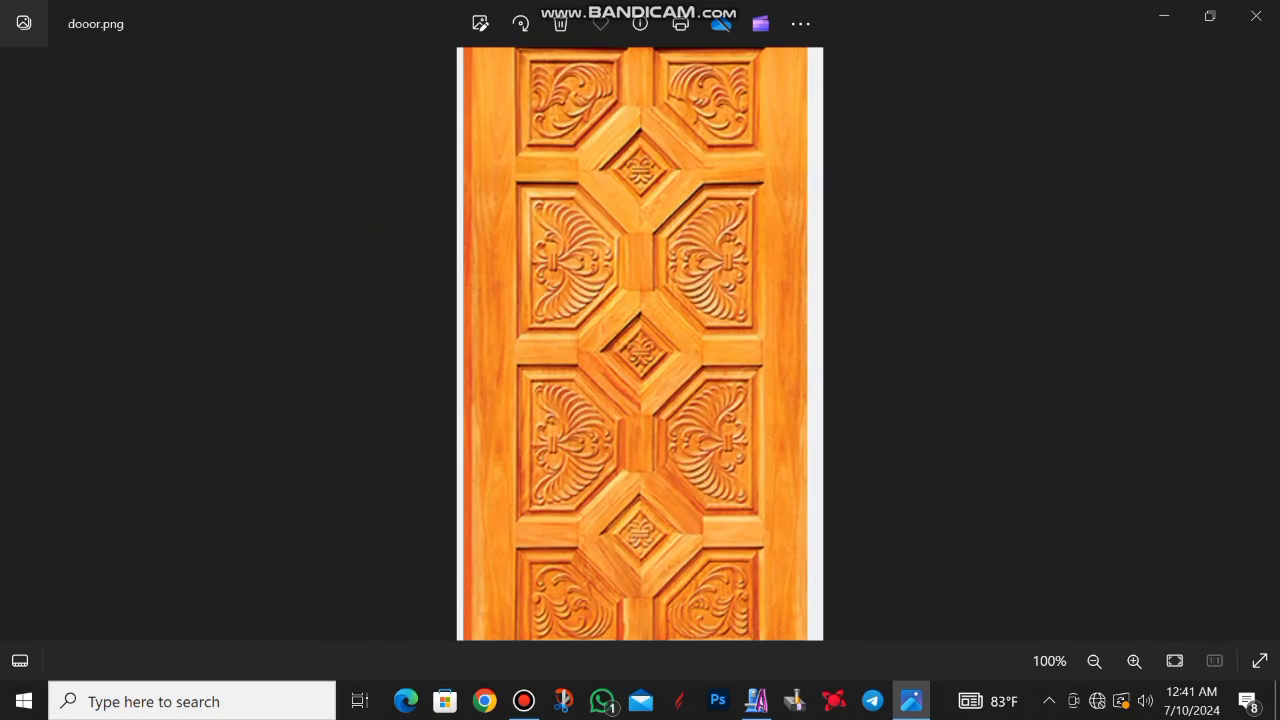
scroll(640, 344, down, 2)
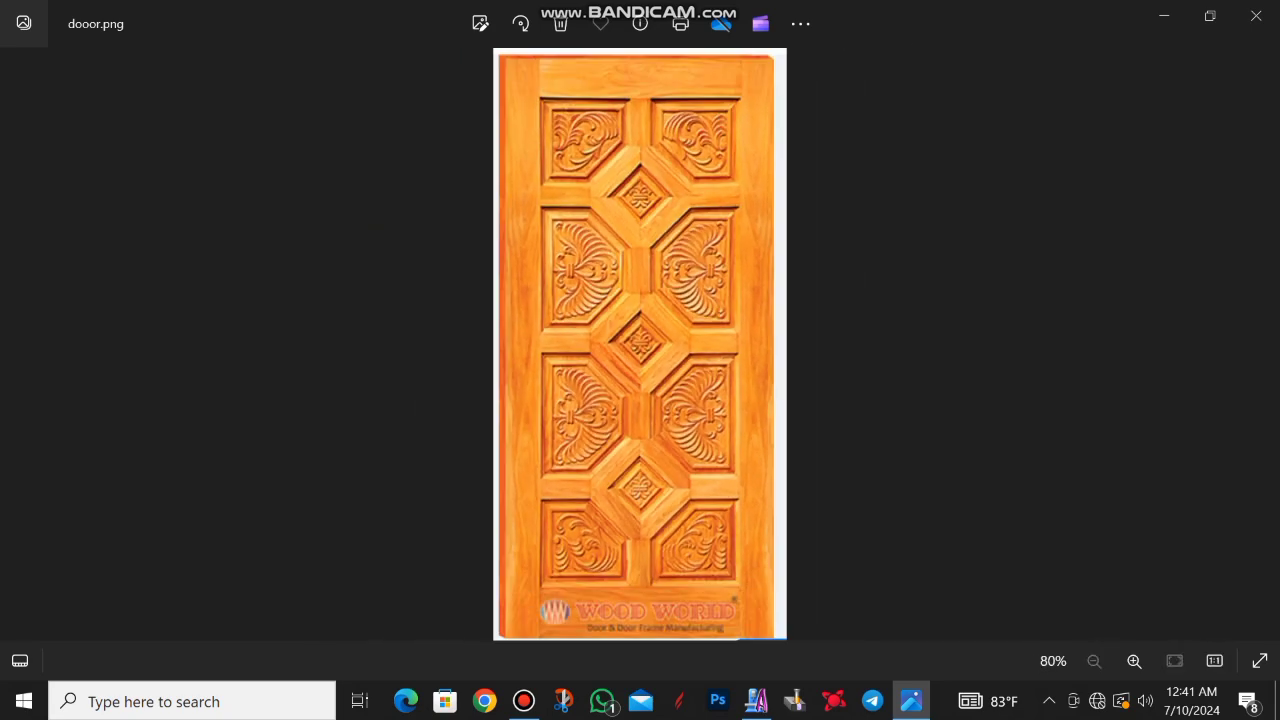
scroll(640, 344, up, 1)
scroll(640, 344, down, 1)
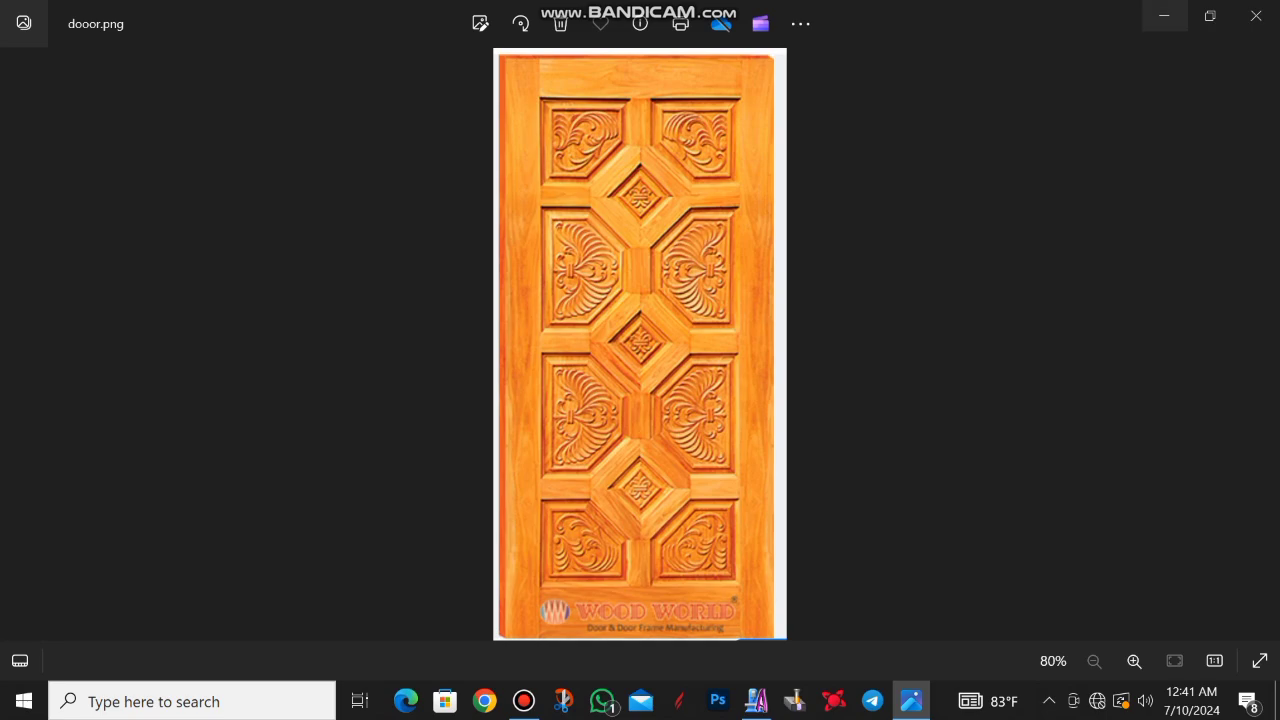
Return to ArtCAM and create a 45 by 45 mm square rotated 45 degrees near the centre of the inner rectangle
click(1164, 15)
key(Escape)
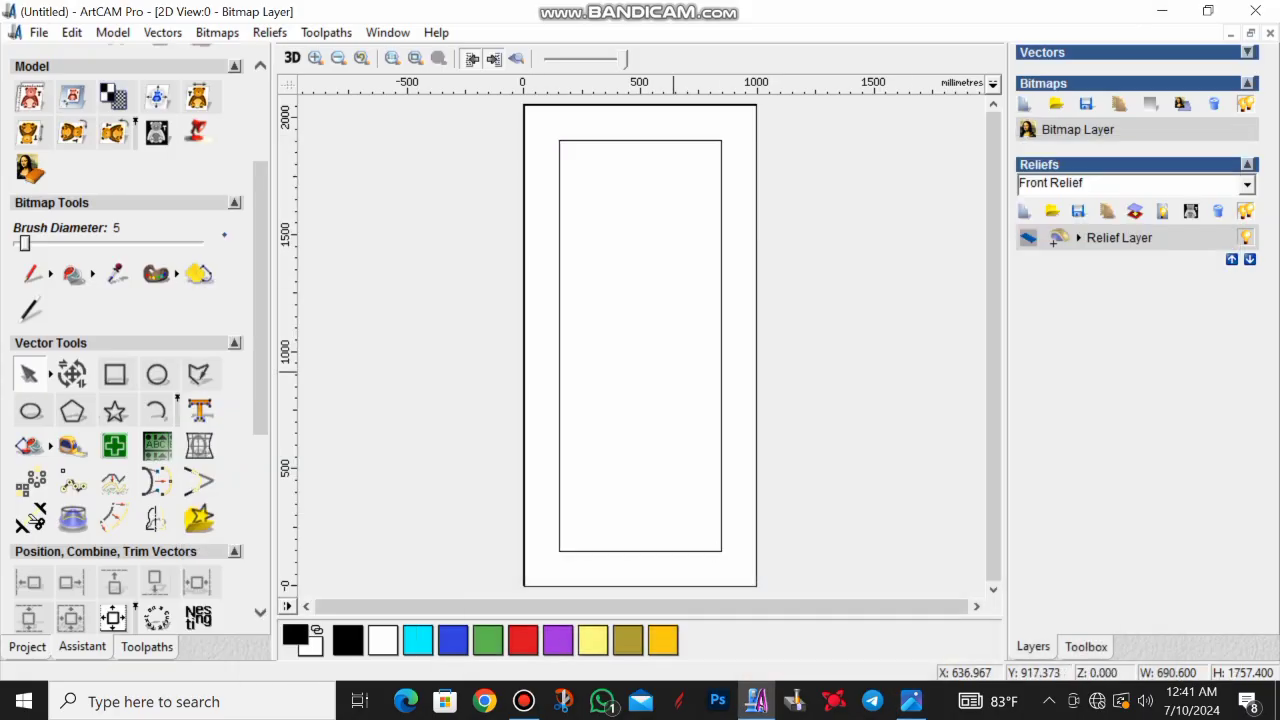
click(115, 374)
drag(644, 334, 669, 362)
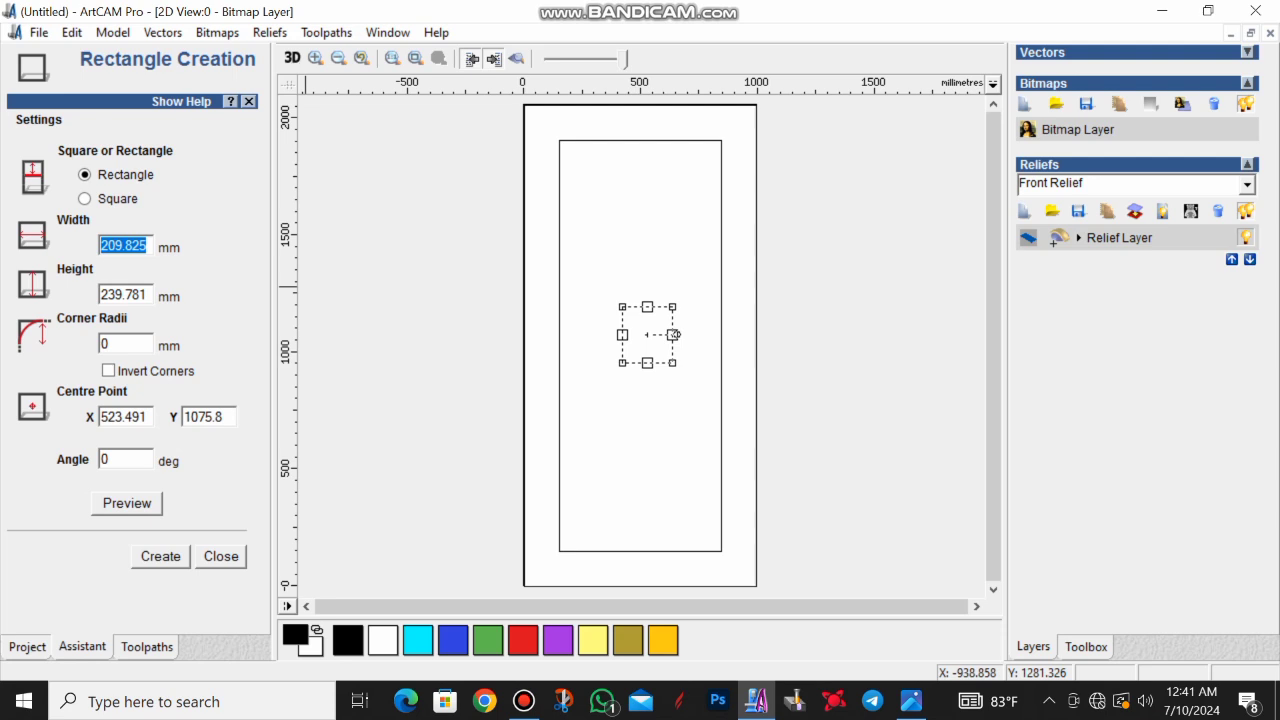
text(45)
key(Tab)
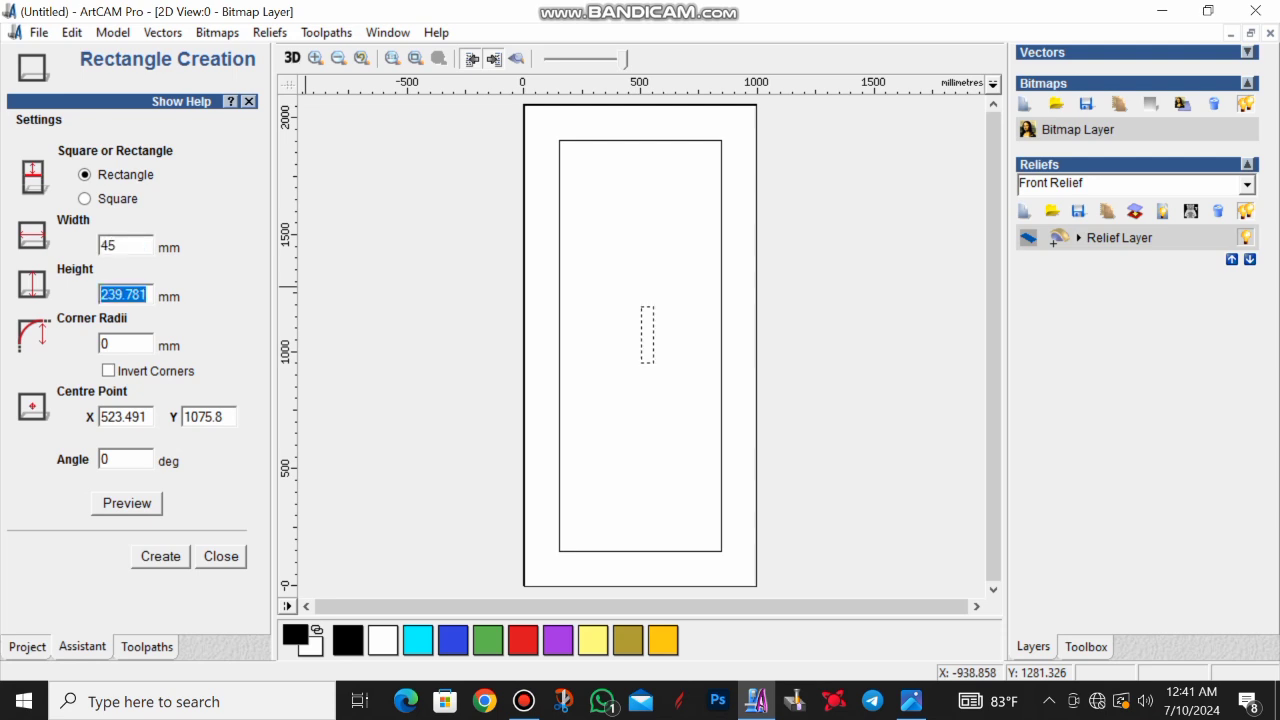
text(45)
key(Tab)
text(45)
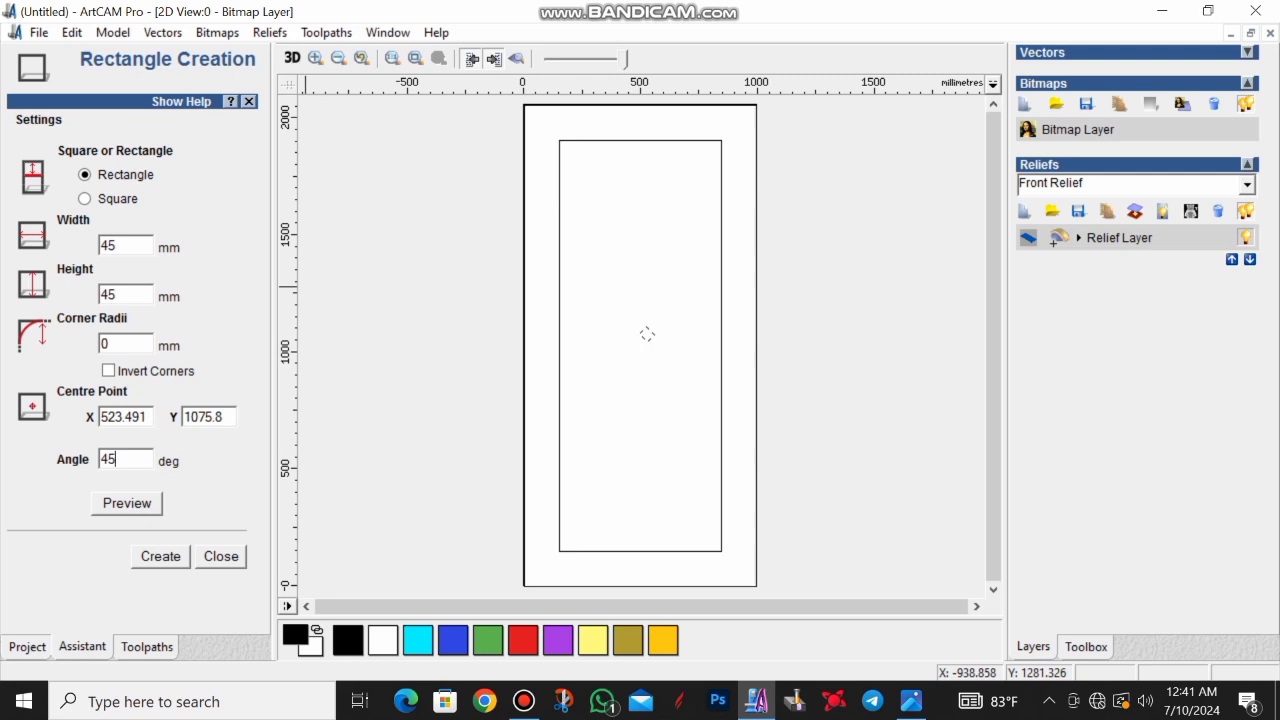
click(160, 557)
click(221, 557)
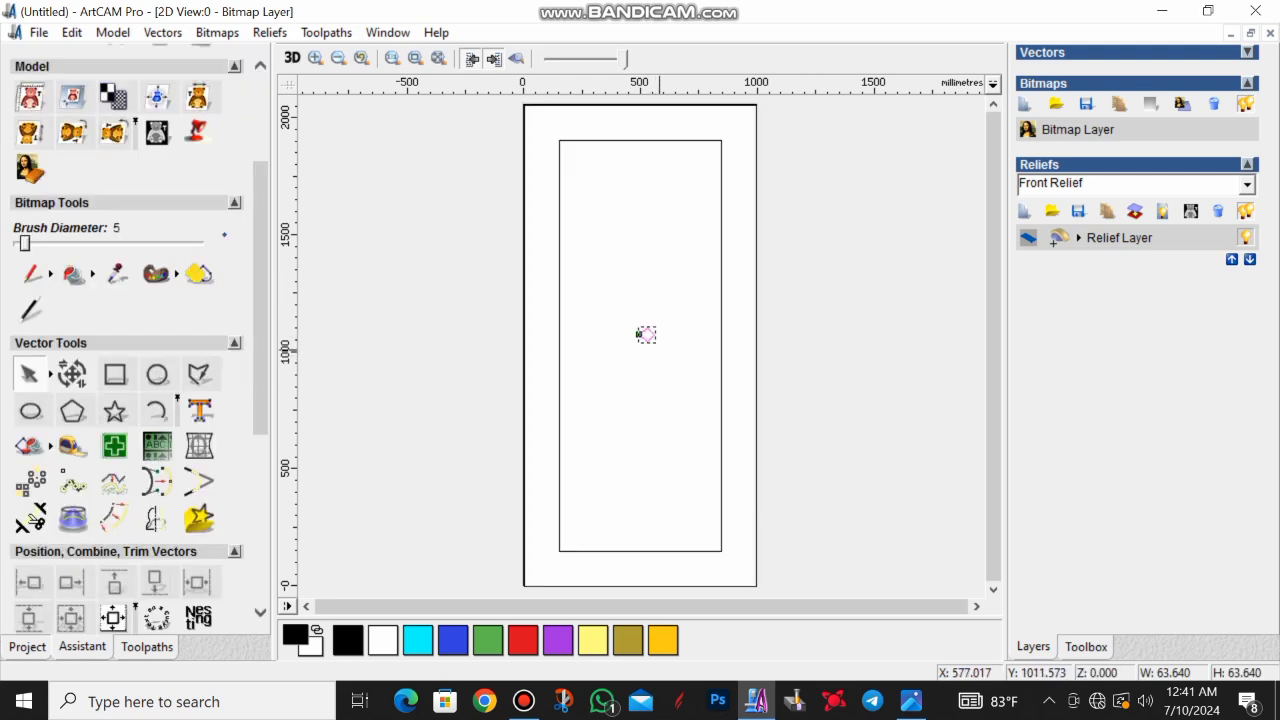
Switch to Photos to examine the central diamond and its surrounding frame in the door image, and return to ArtCAM
scroll(659, 350, up, 4)
scroll(646, 347, down, 3)
scroll(648, 343, up, 1)
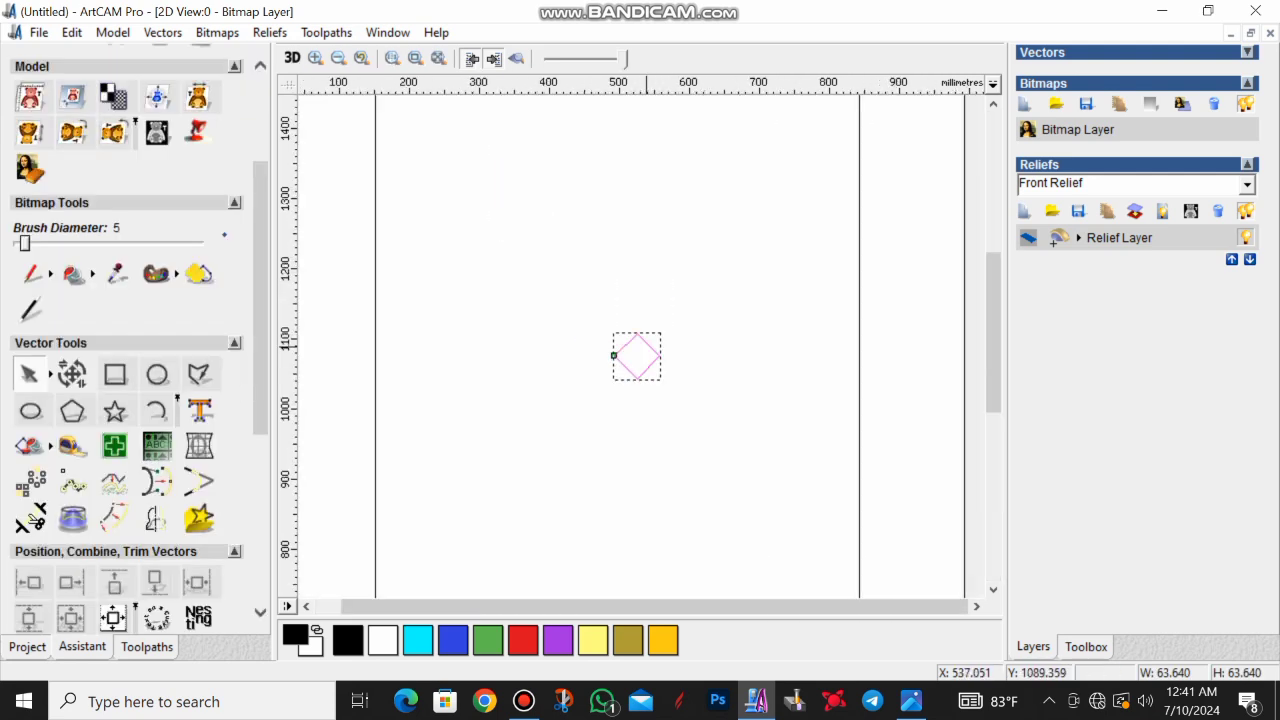
click(911, 700)
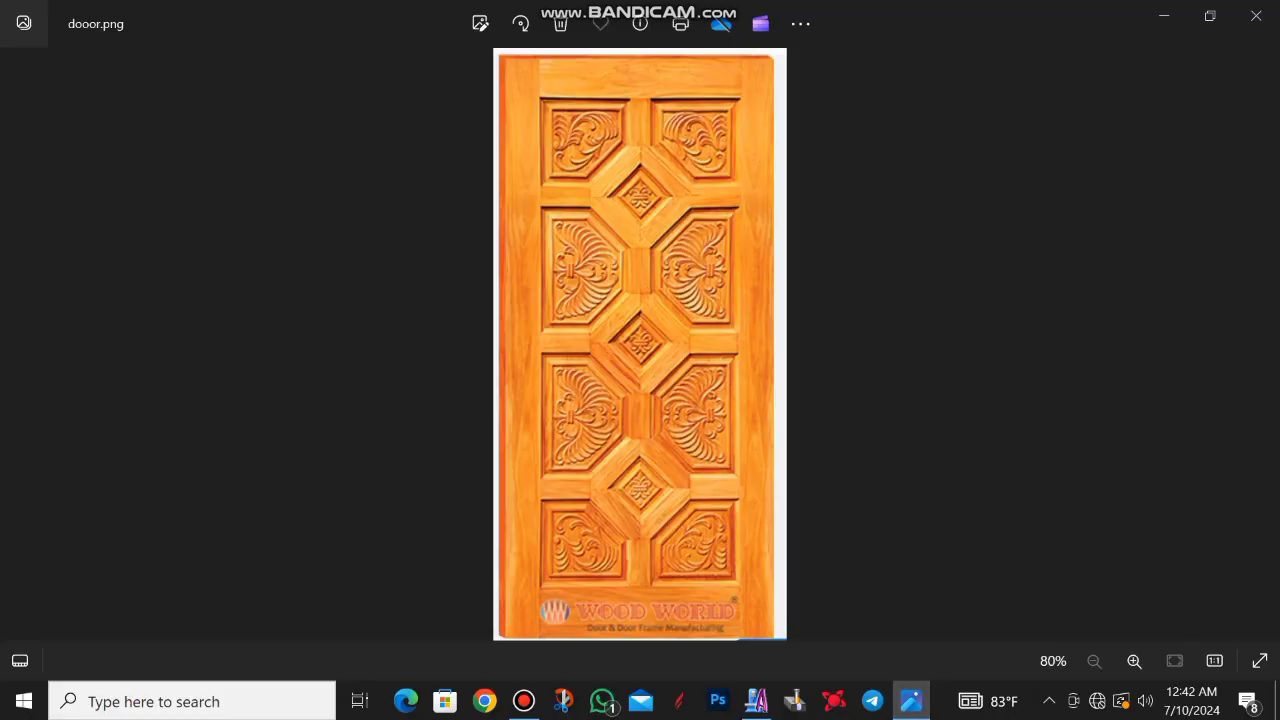
scroll(641, 350, up, 9)
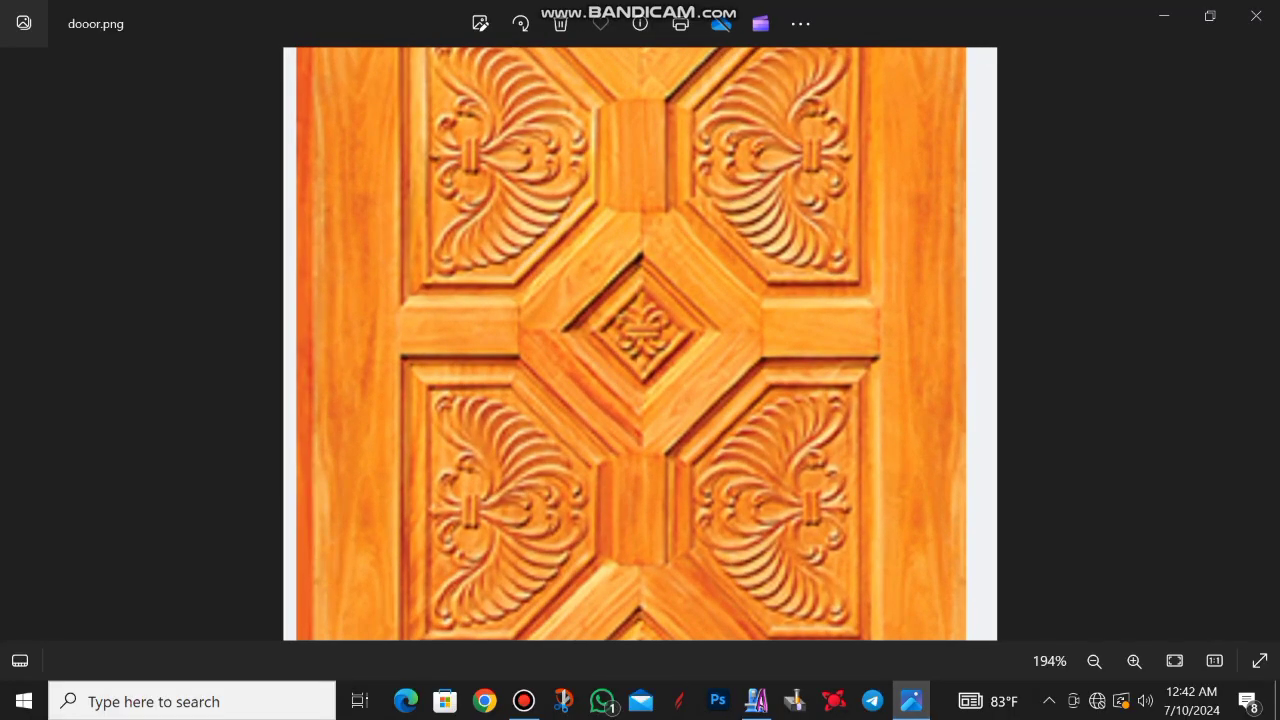
click(1163, 15)
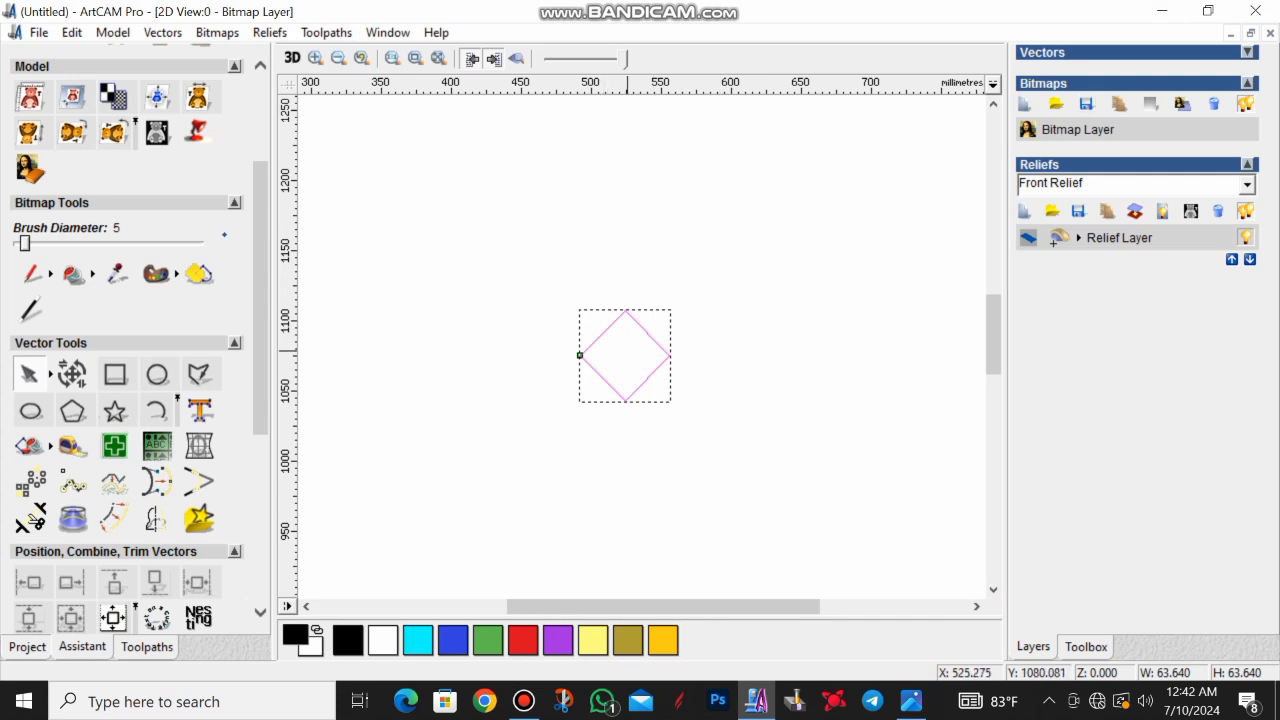
Open the transform settings for the selected diamond
scroll(640, 310, up, 3)
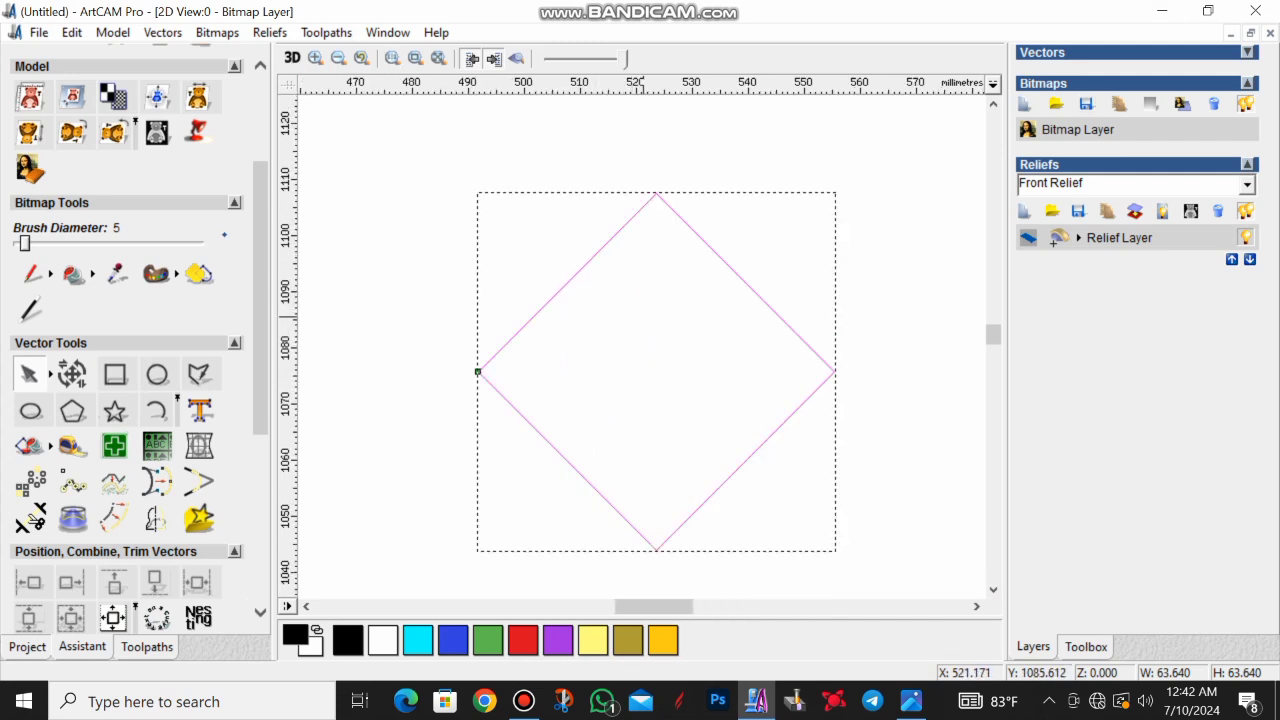
right_click(645, 312)
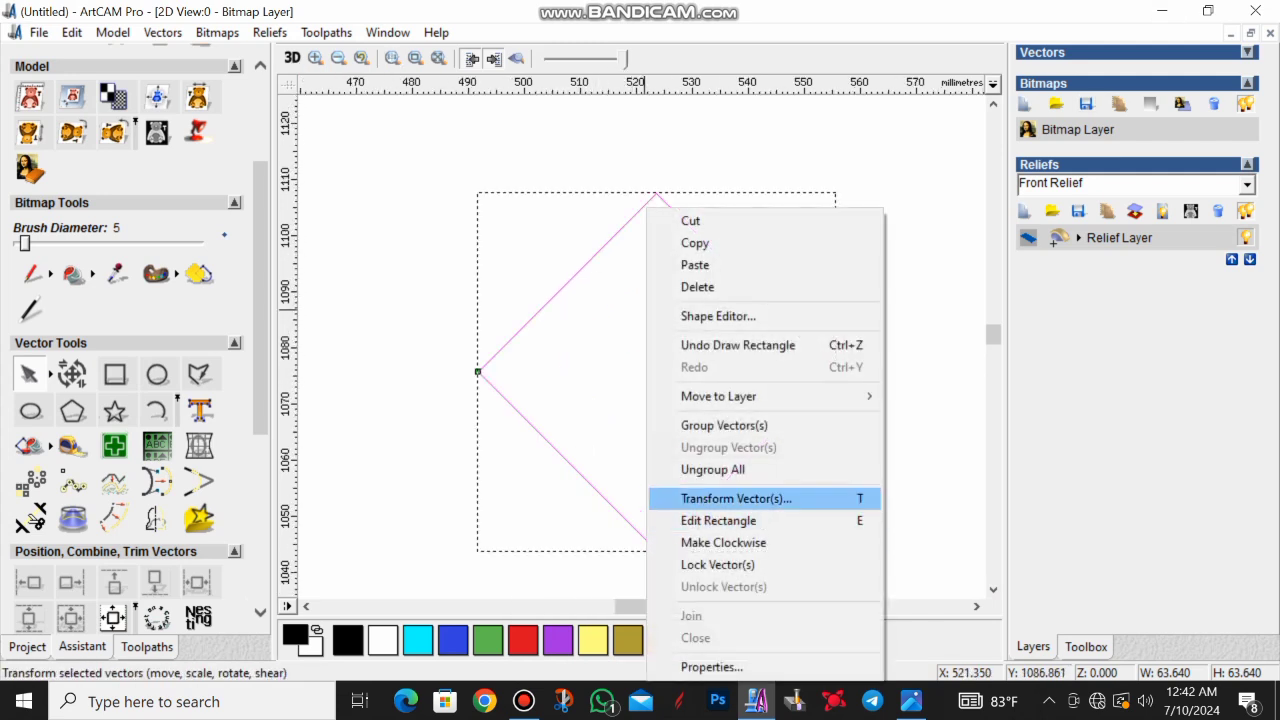
click(736, 498)
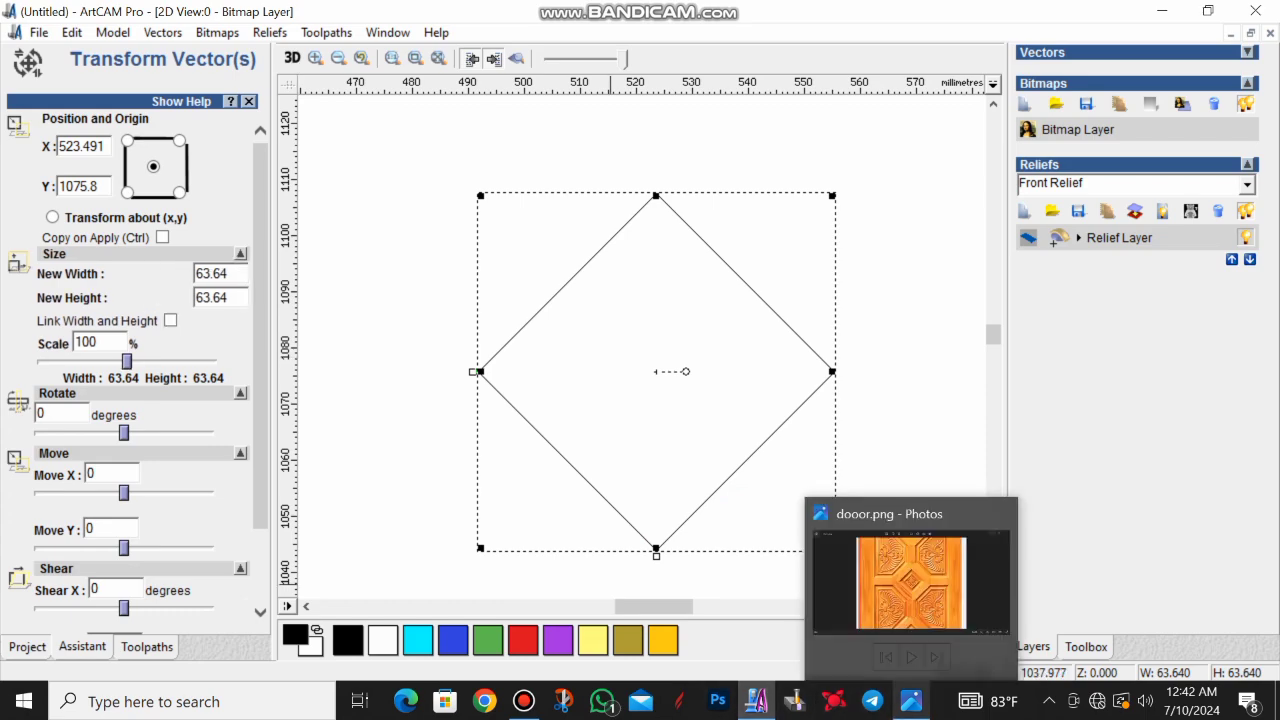
Compare the inner carved diamond with its outer frame in the reference image in Photos, and return to ArtCAM
click(911, 700)
scroll(640, 343, up, 4)
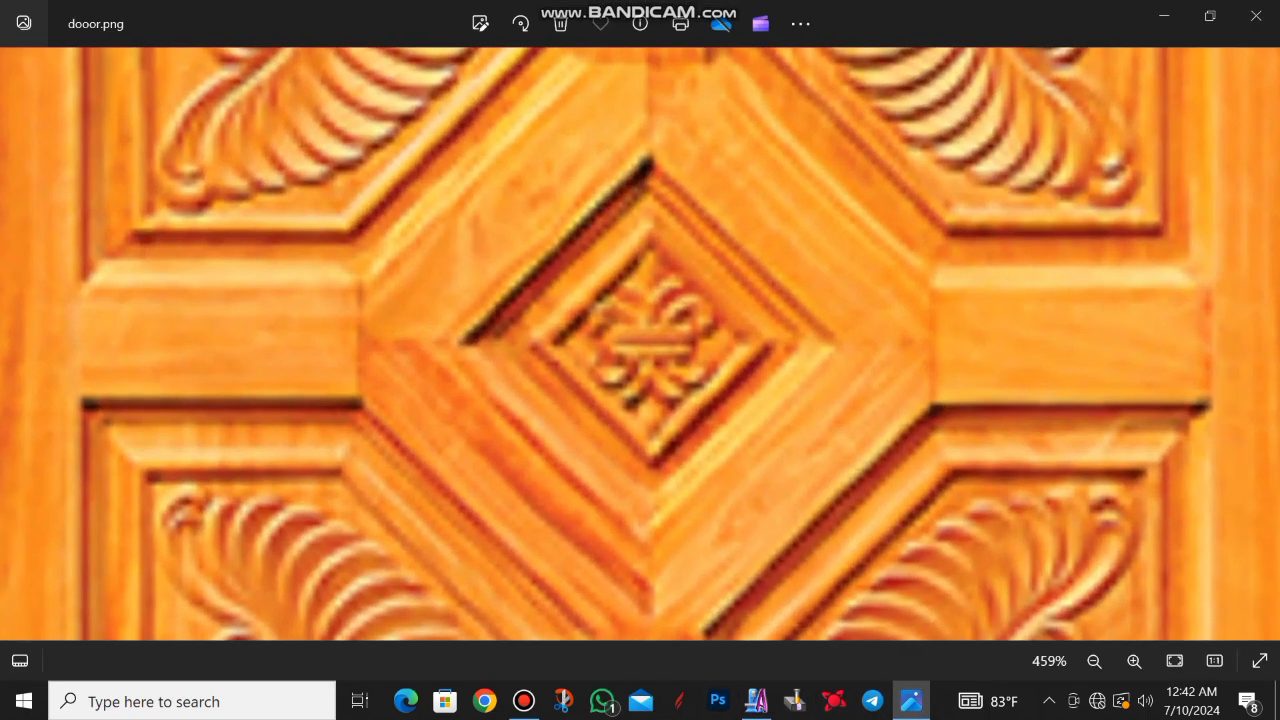
scroll(640, 343, down, 3)
scroll(640, 343, down, 2)
click(1164, 16)
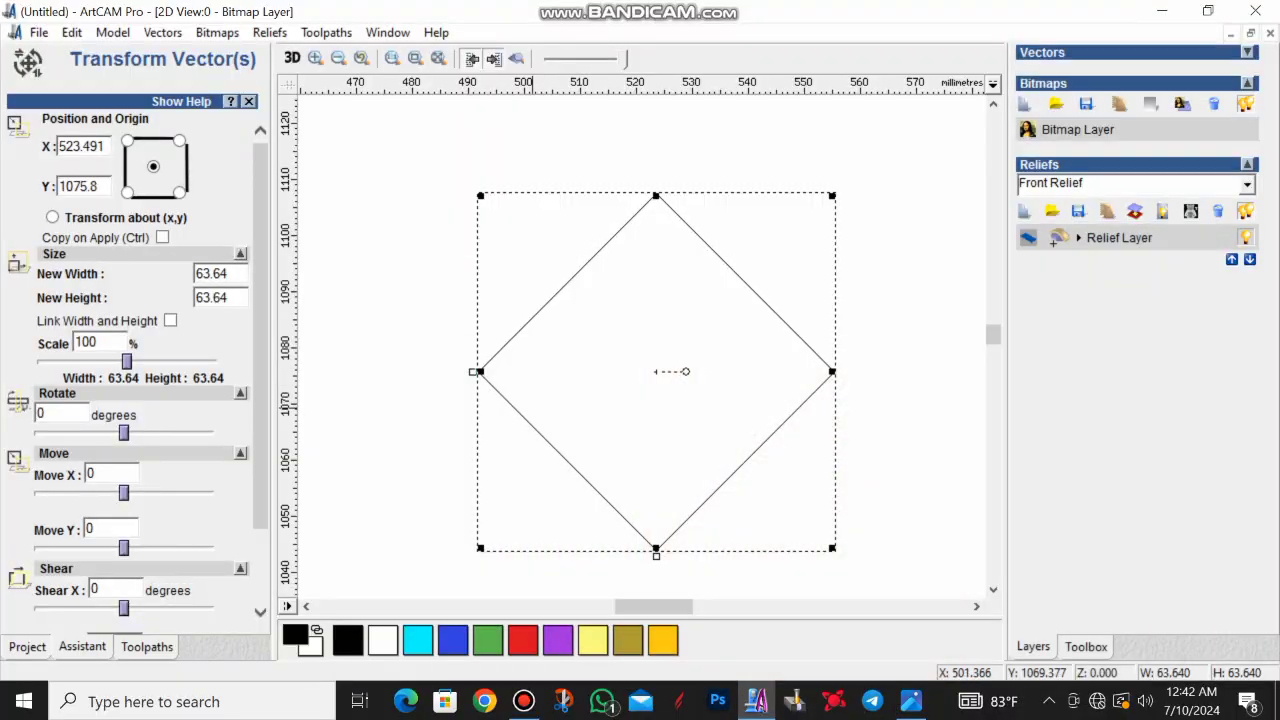
Resize the diamond to 150 by 150 mm and centre it in the model
drag(226, 297, 197, 297)
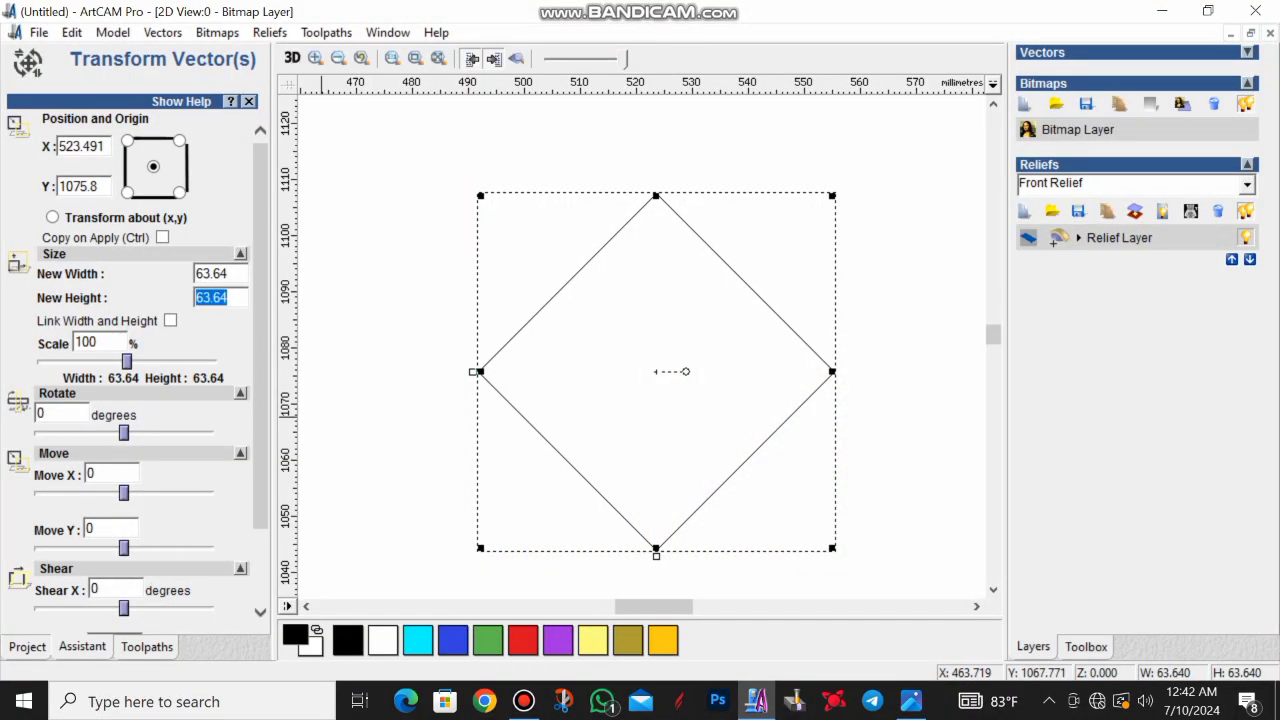
text(150)
drag(228, 274, 196, 274)
text(1)
scroll(134, 371, down, 3)
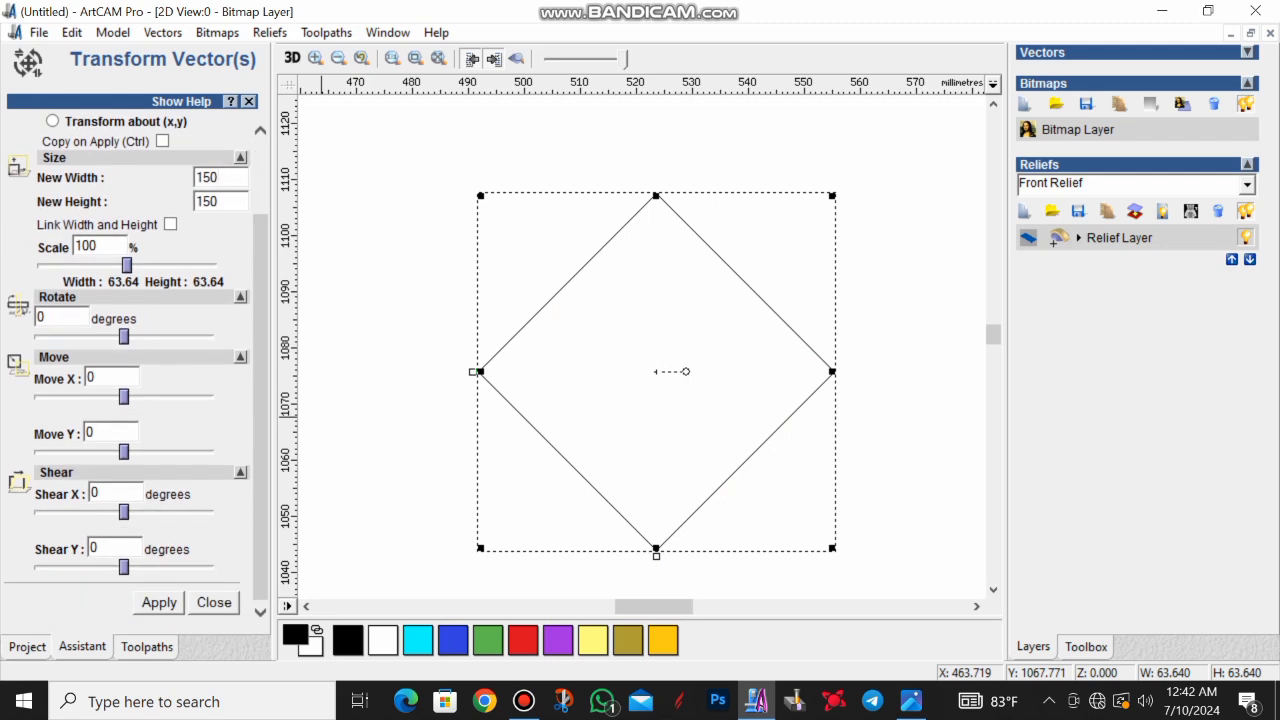
click(159, 603)
click(214, 603)
scroll(650, 339, down, 3)
scroll(657, 340, up, 1)
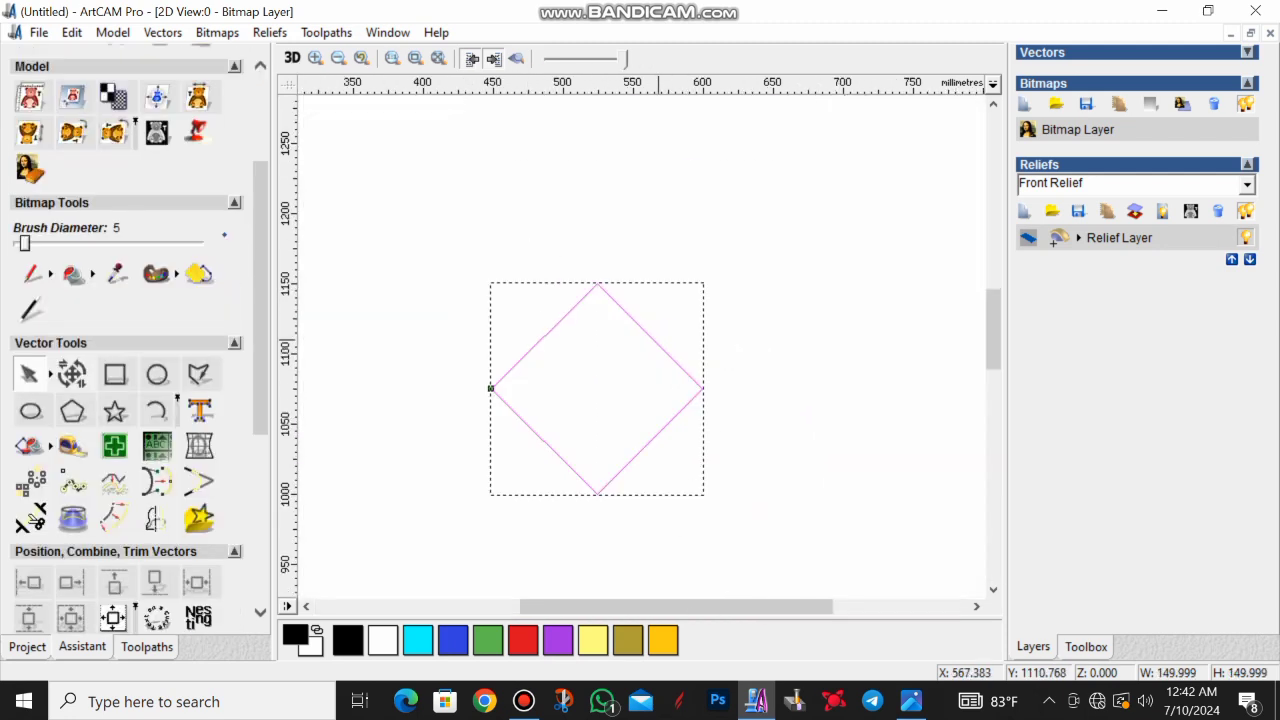
scroll(674, 358, down, 1)
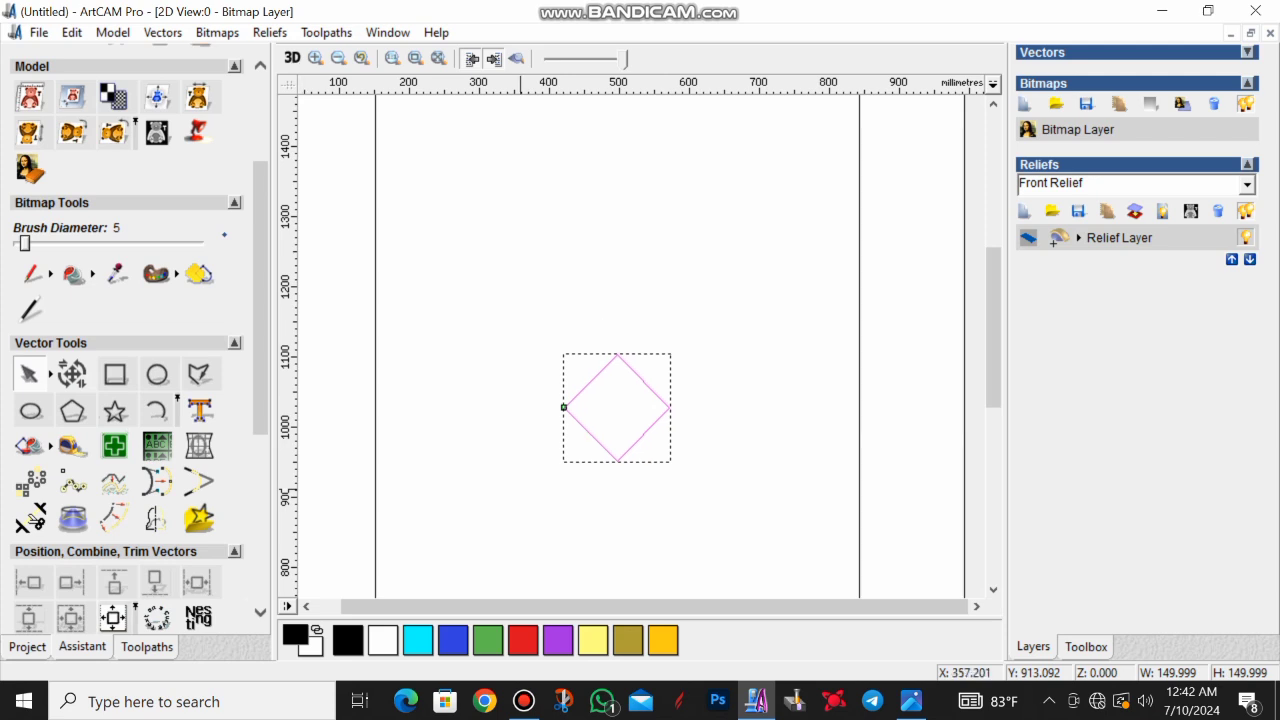
scroll(637, 438, up, 1)
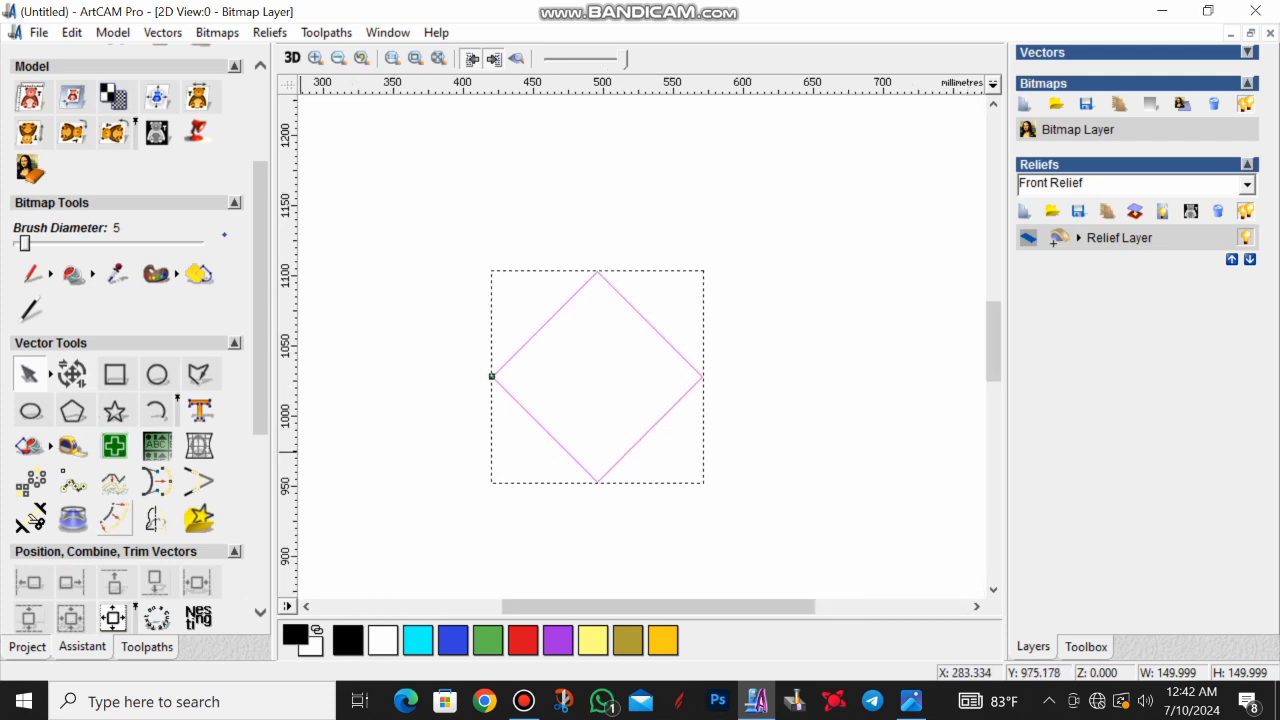
Offset the diamond 100 mm outwards with sharp corners, keeping the original vector
click(115, 518)
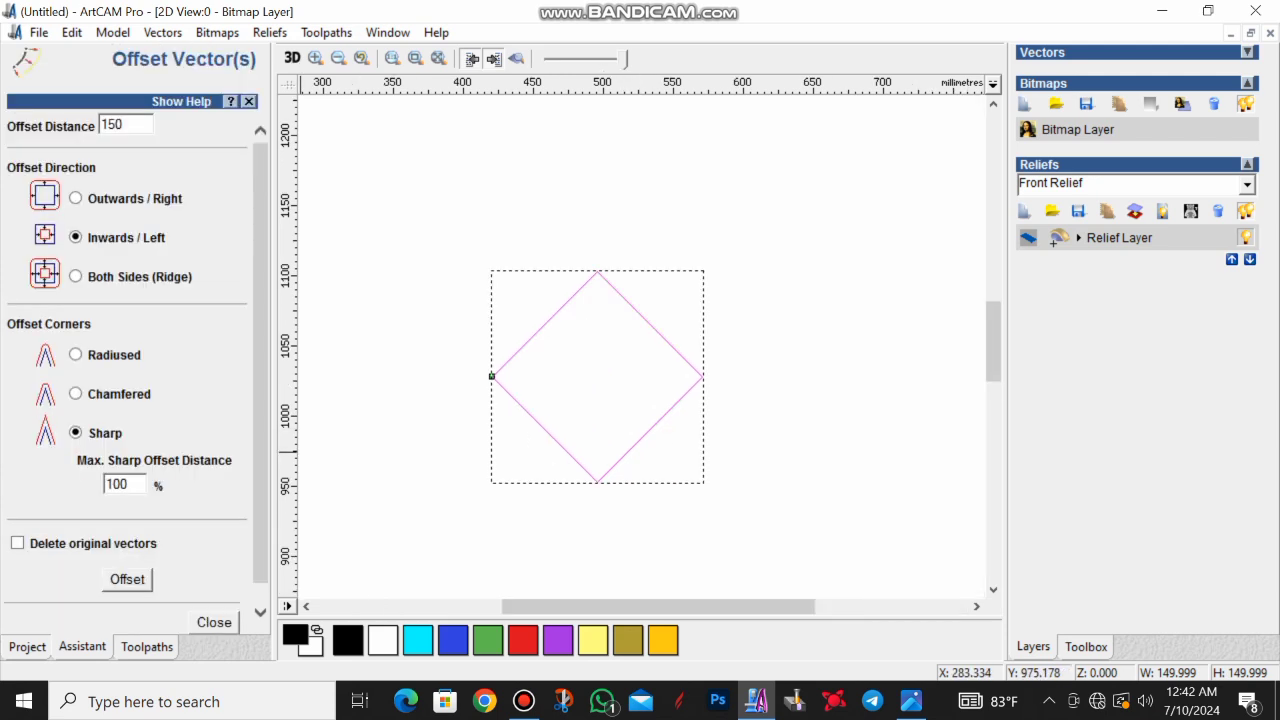
double_click(123, 125)
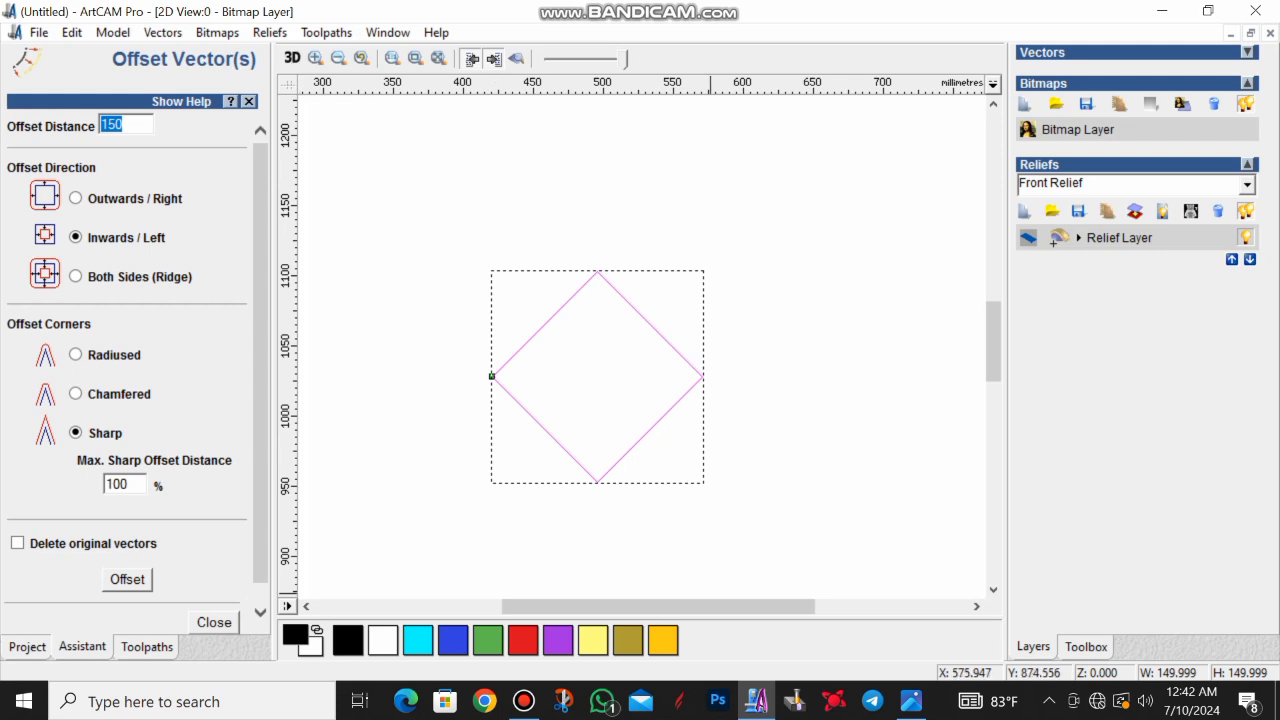
text(1)
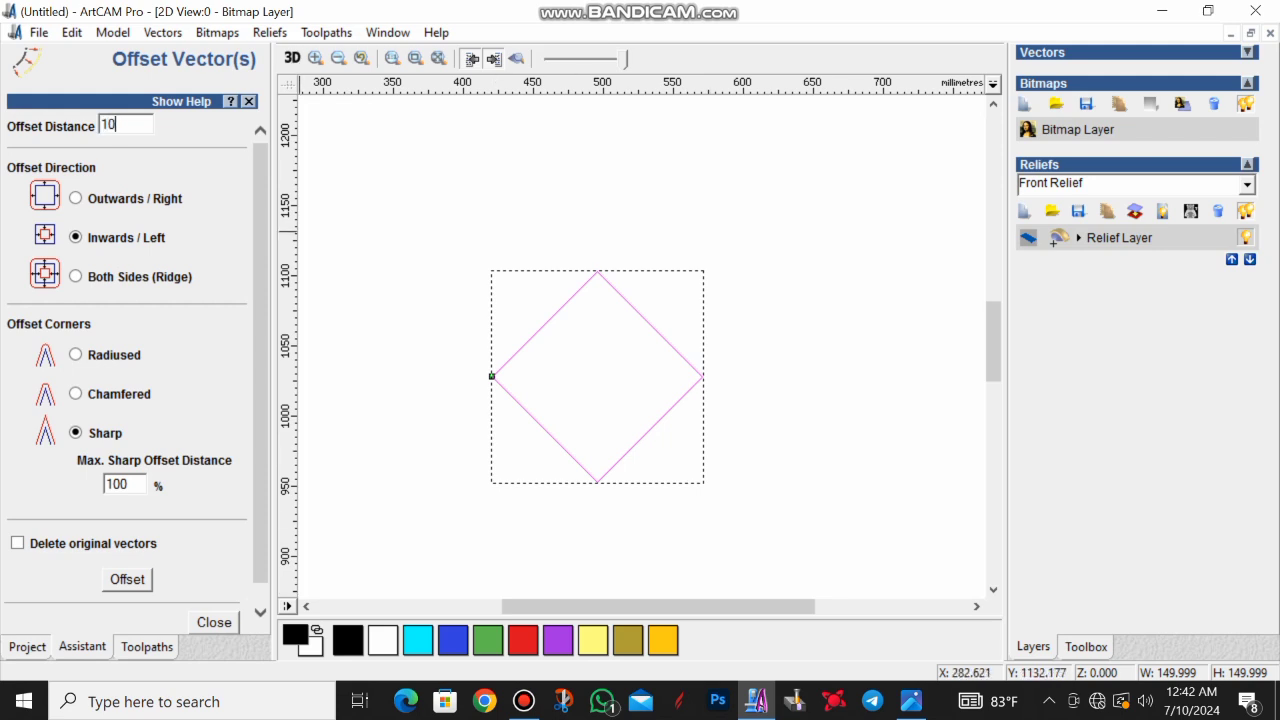
click(76, 198)
click(127, 580)
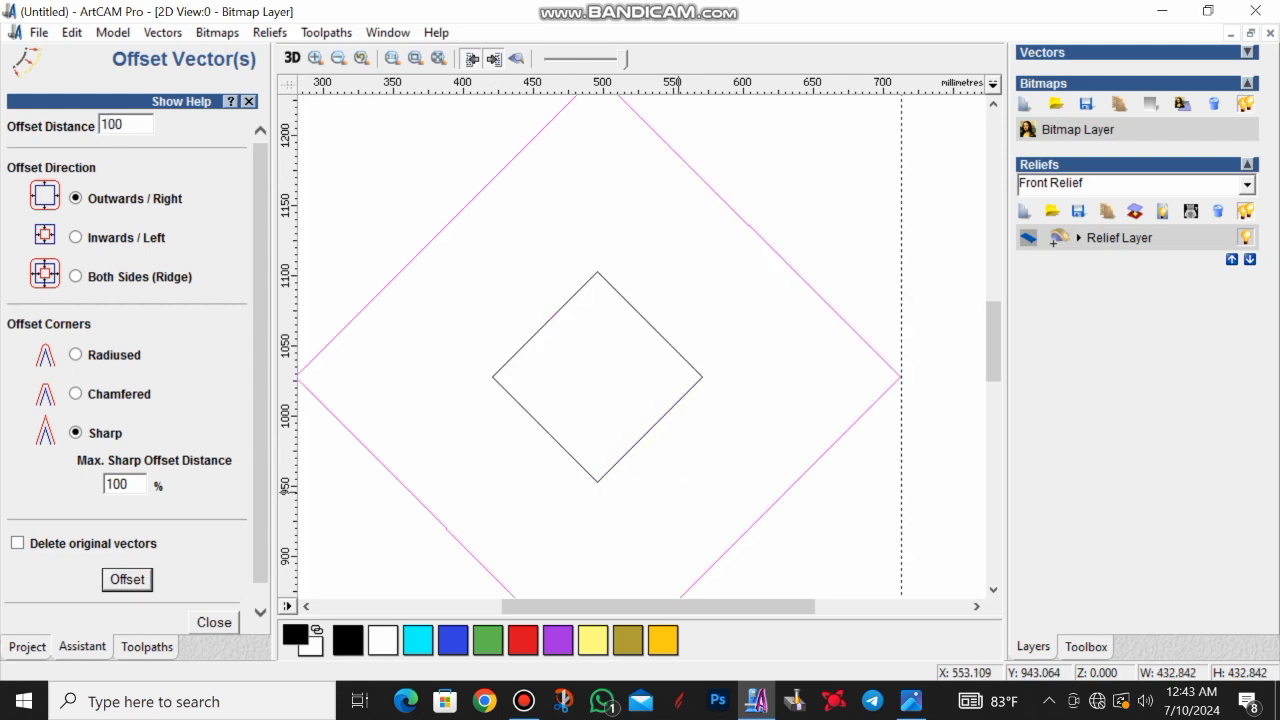
scroll(649, 217, down, 4)
click(214, 622)
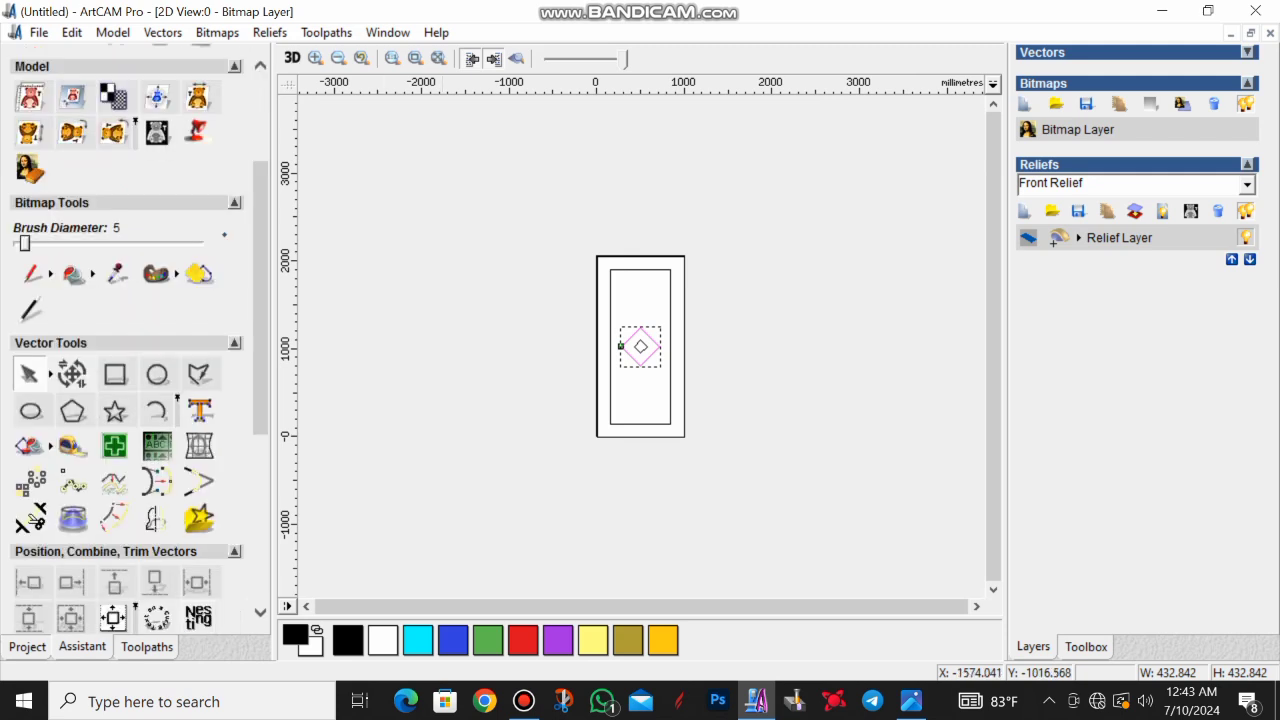
click(491, 395)
Sketch a tall vertical rectangle about 114 mm wide and 3197 mm high, extending past both ends of the door
click(115, 374)
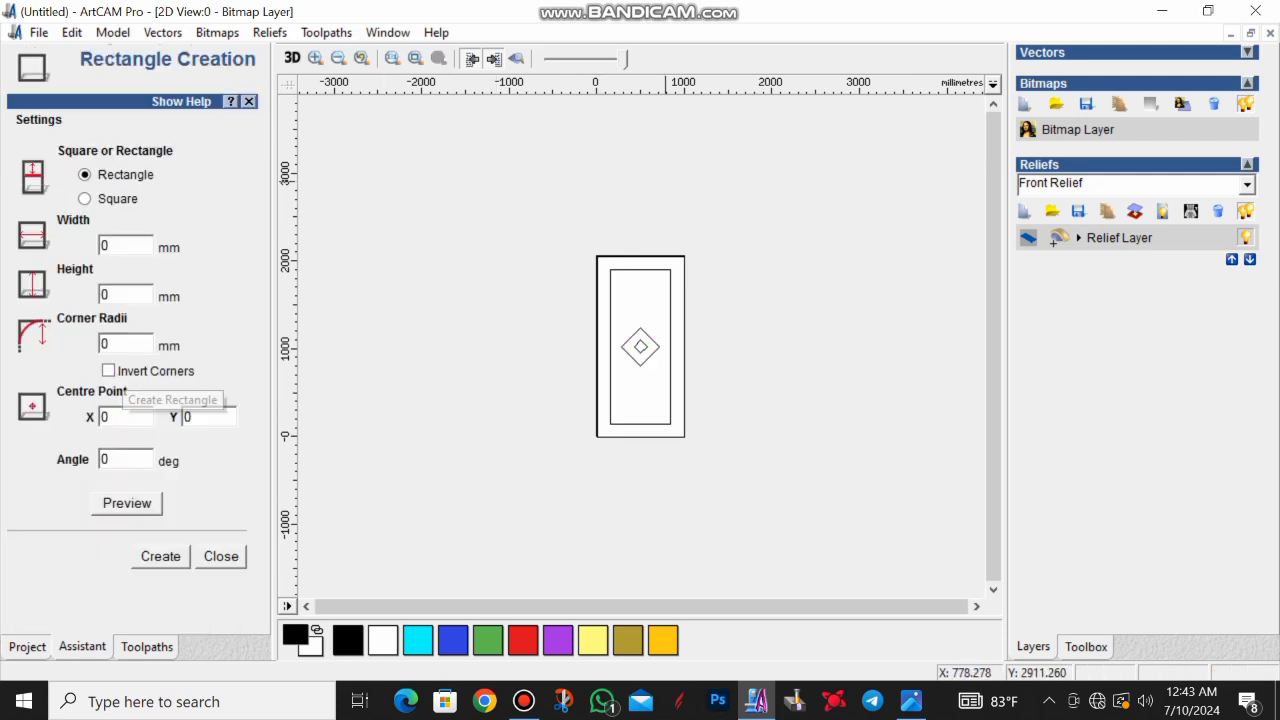
drag(658, 189, 648, 469)
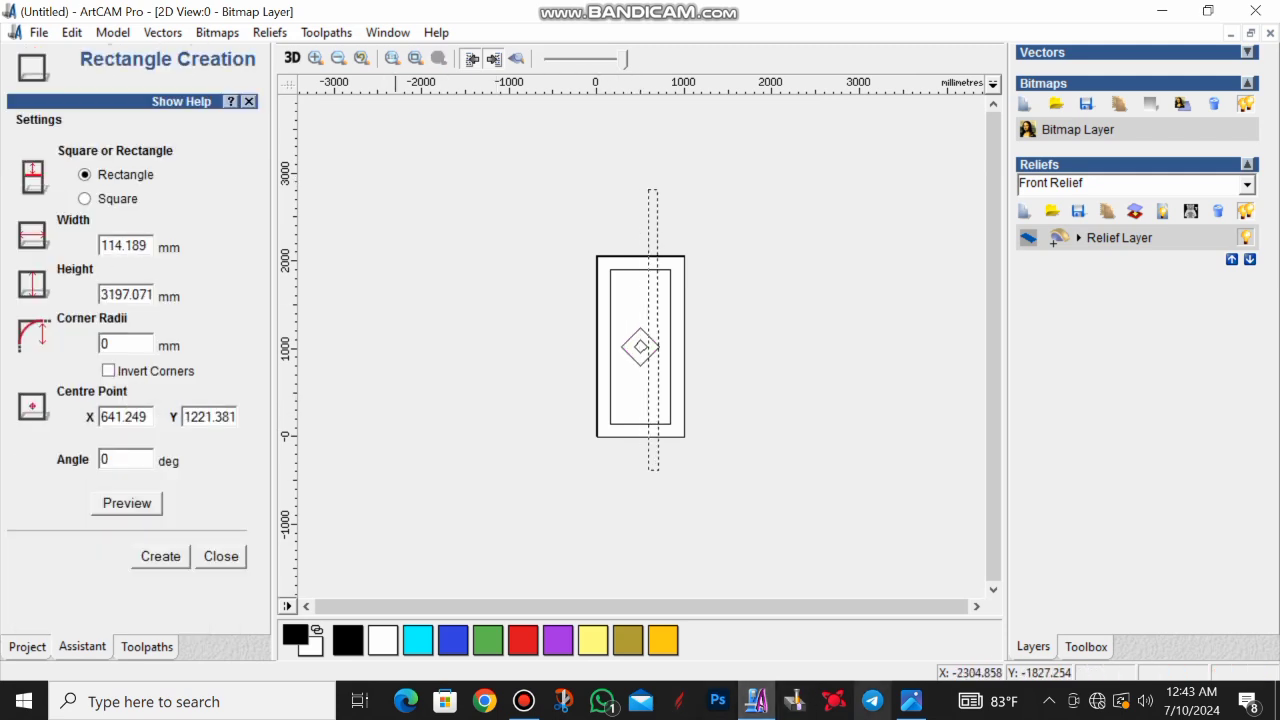
Check the vertical and horizontal rails between the panels in the reference image in Photos, and return to ArtCAM
click(911, 700)
scroll(640, 344, down, 2)
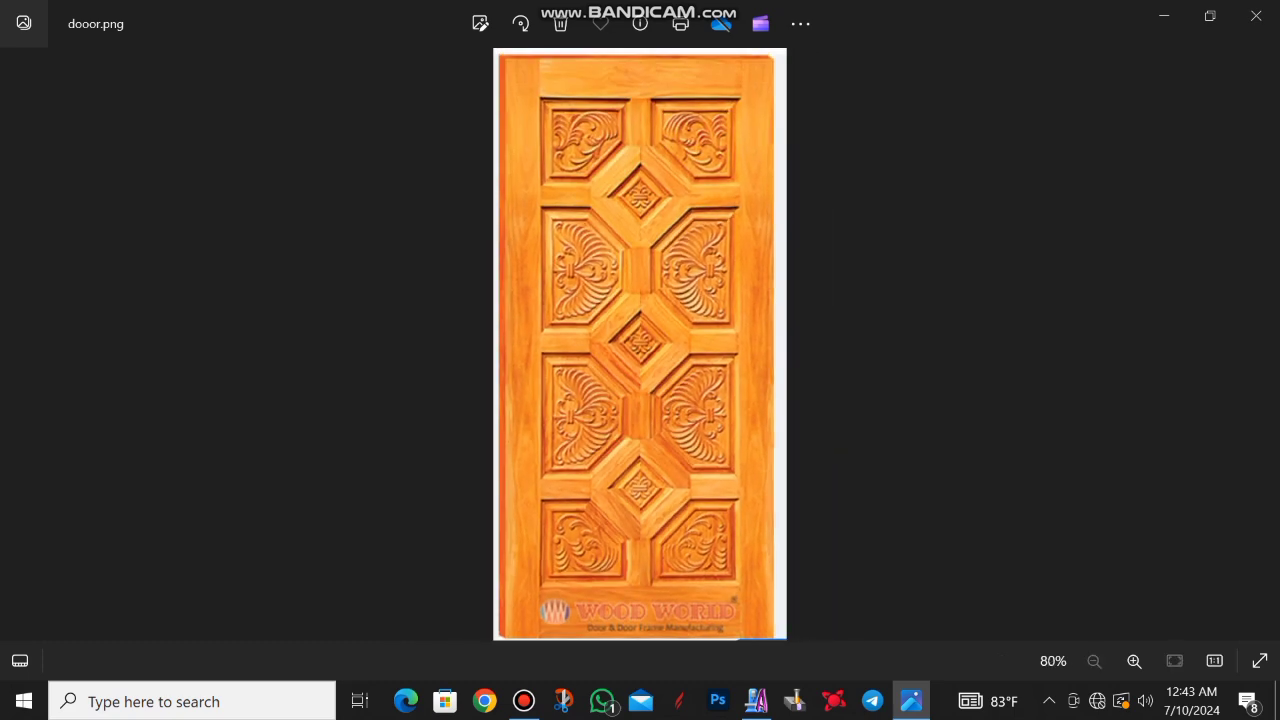
scroll(640, 344, up, 4)
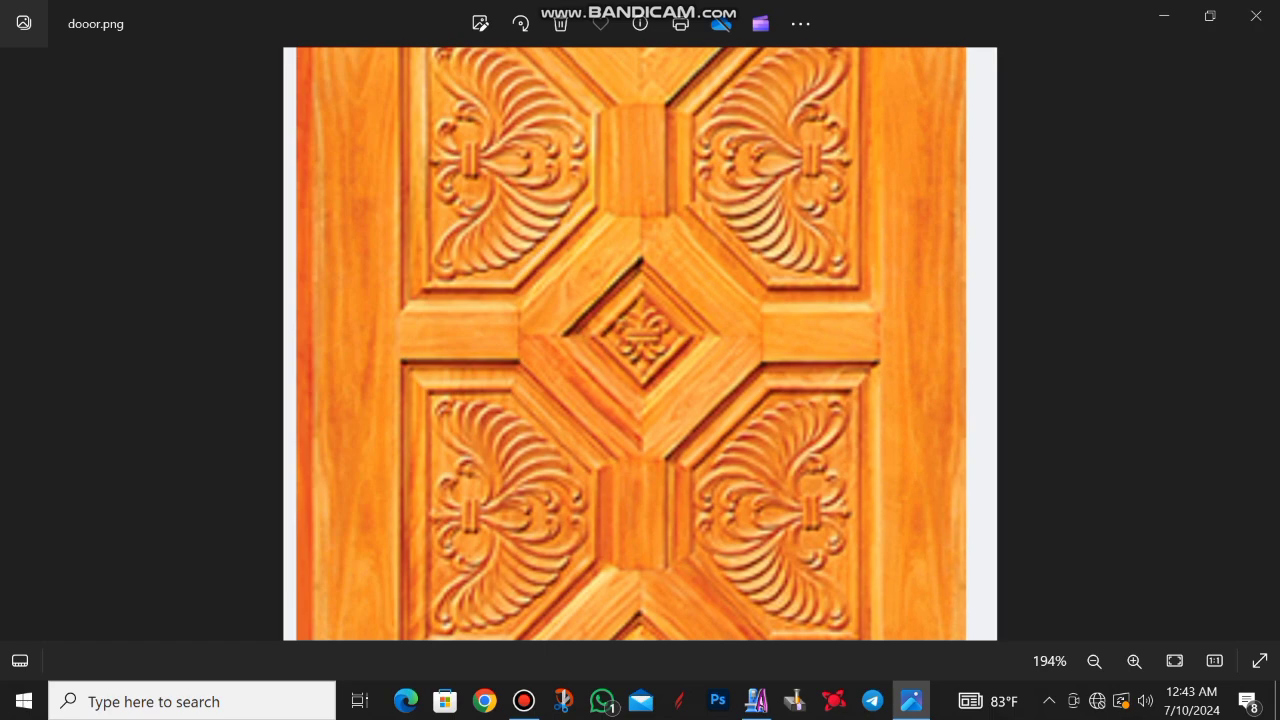
scroll(640, 344, down, 4)
click(1164, 16)
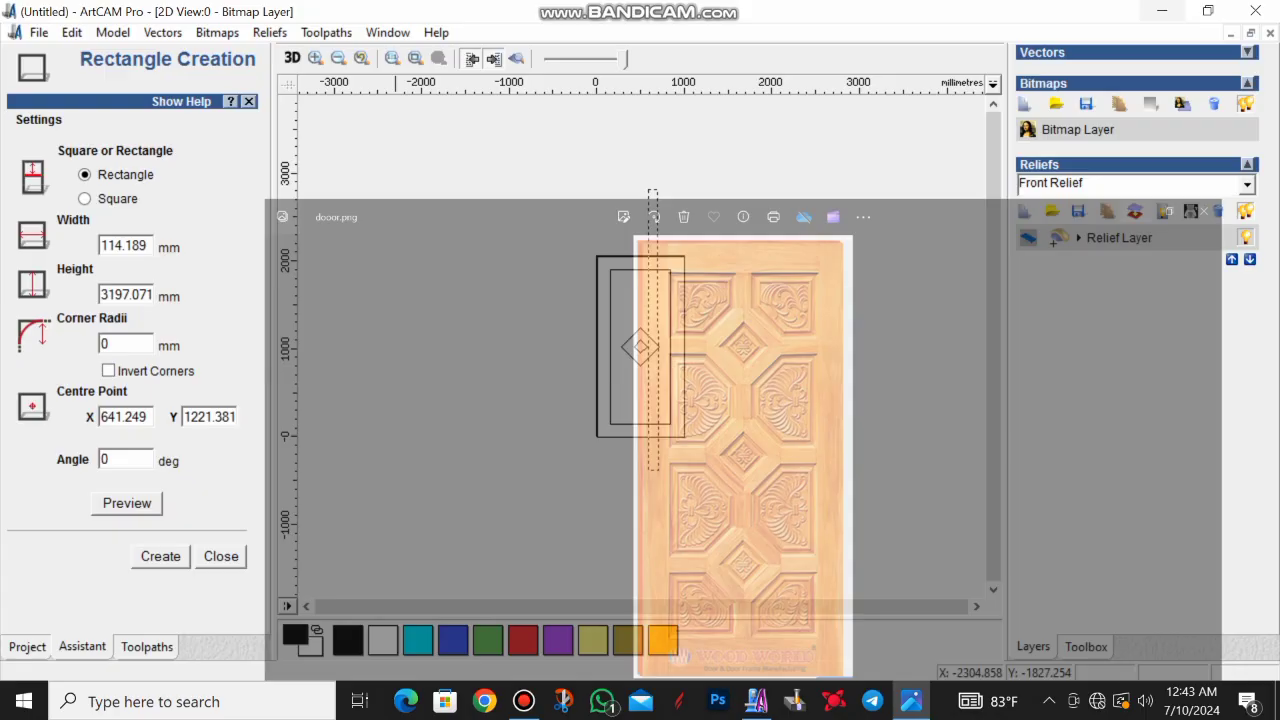
Set the vertical rectangle's width to 100 mm and create it
double_click(124, 246)
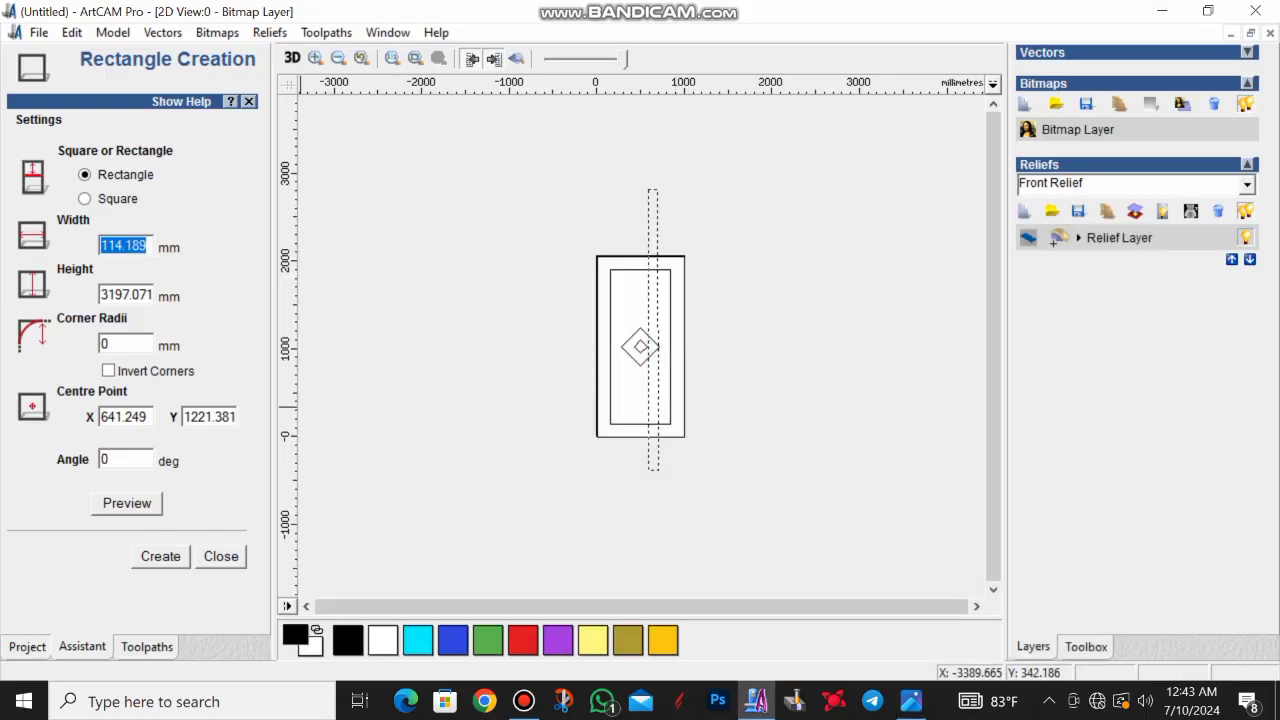
text(1.917)
click(160, 557)
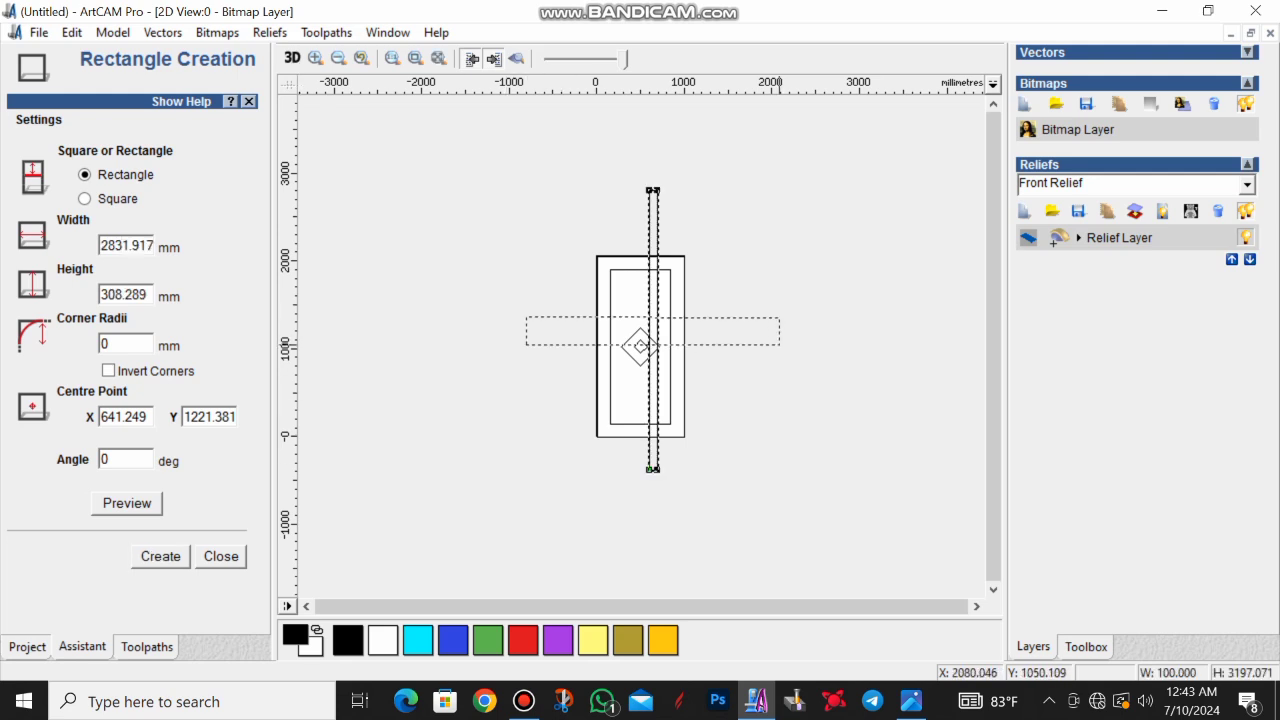
Create a horizontal rectangle about 3049 mm wide and 100 mm high across the door and centre it in the model
drag(526, 318, 792, 337)
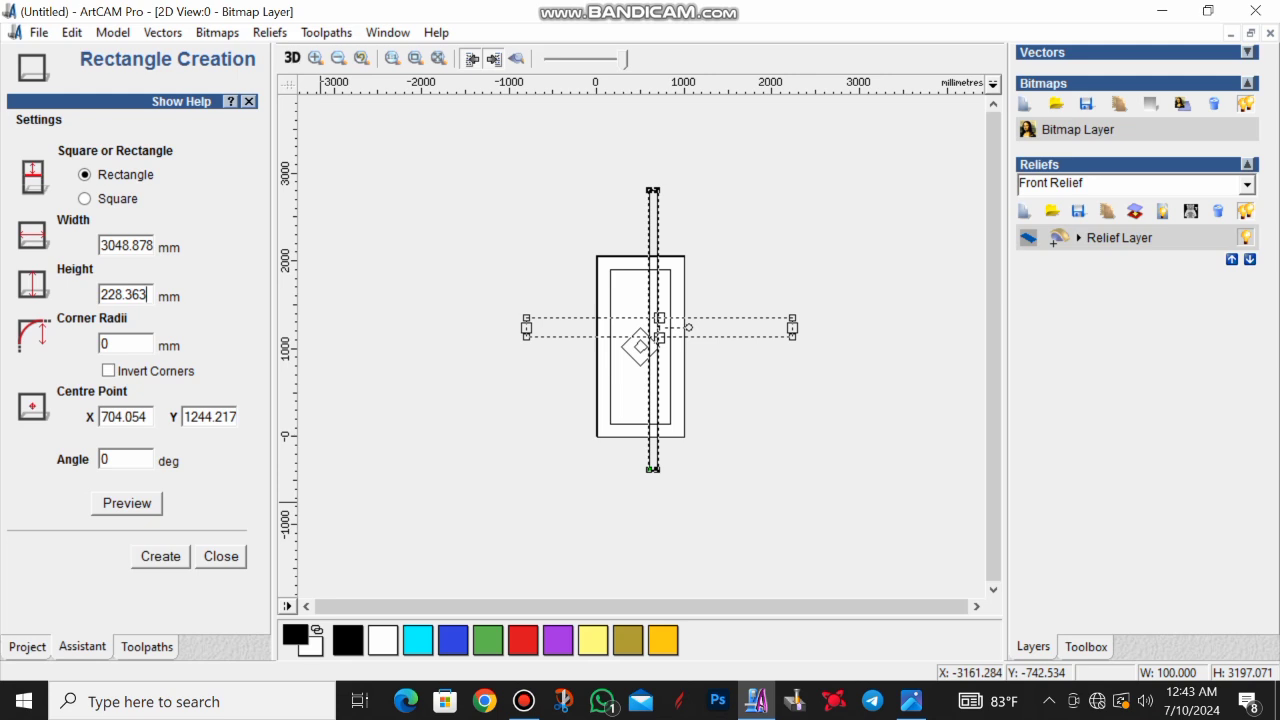
double_click(146, 295)
text(100)
click(160, 556)
click(220, 556)
click(113, 618)
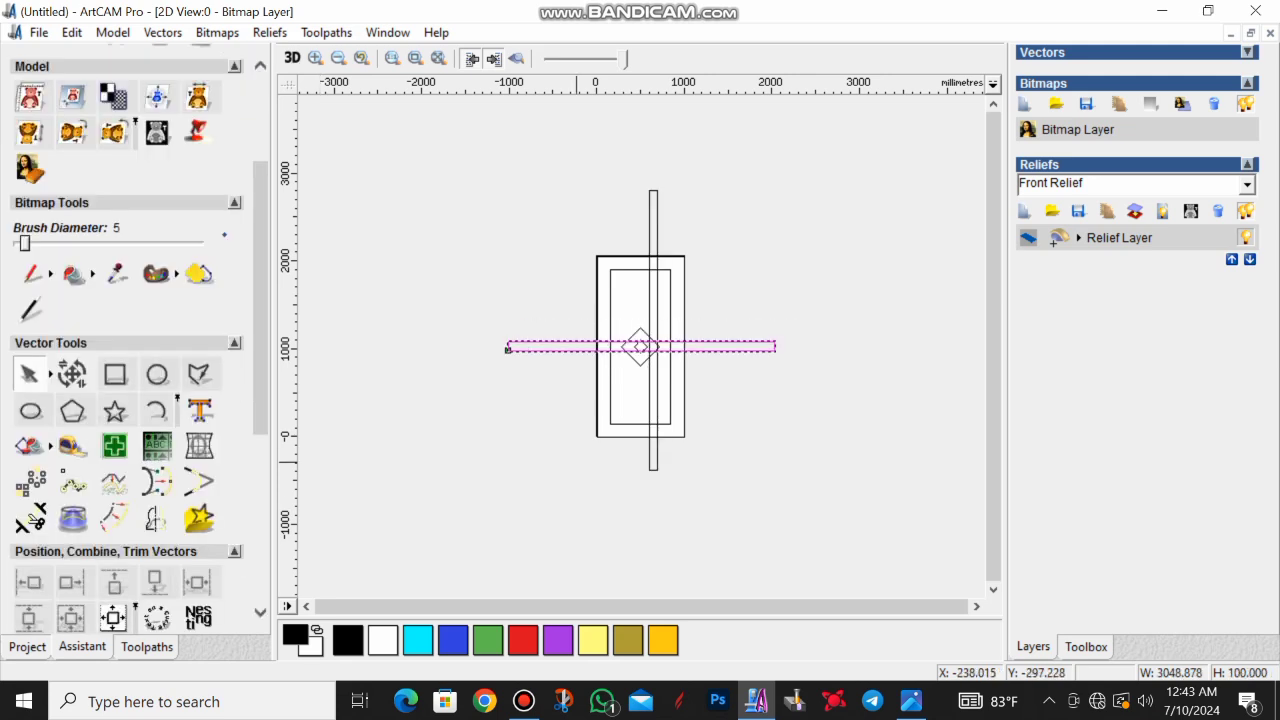
Centre the vertical rectangle in the model and delete the off-centre duplicate beside it
click(640, 430)
click(650, 450)
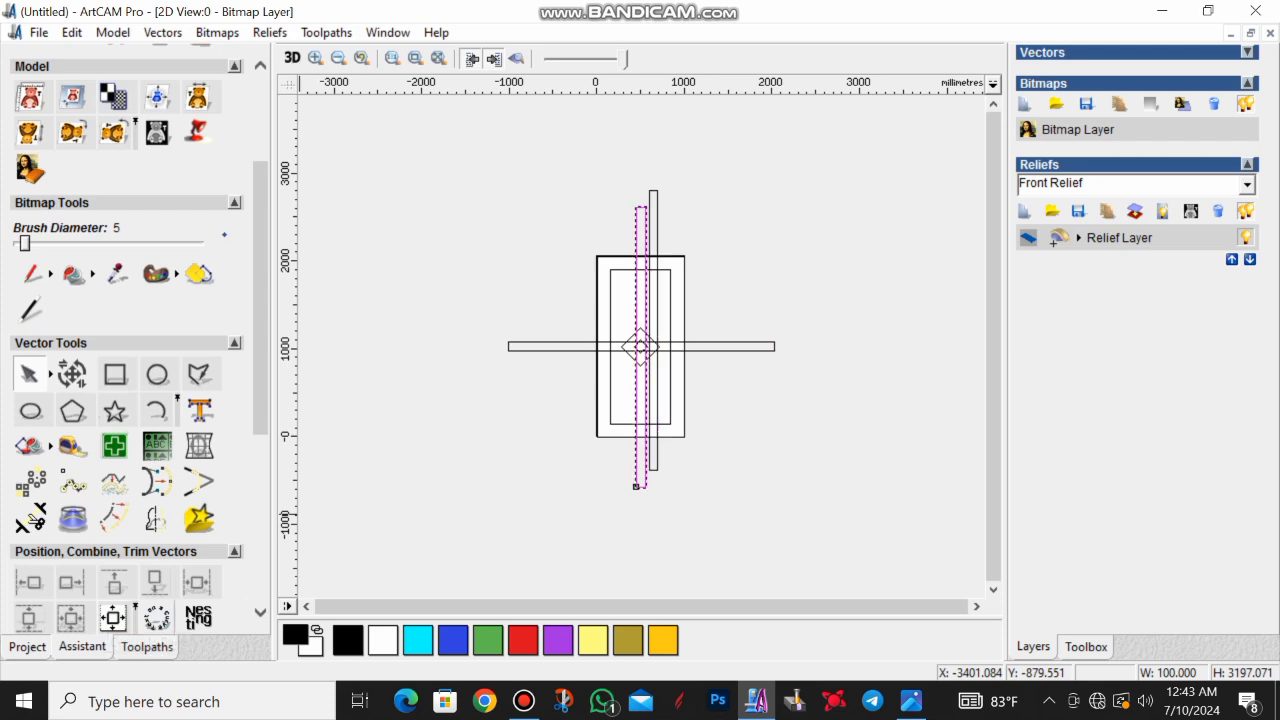
click(113, 618)
click(656, 469)
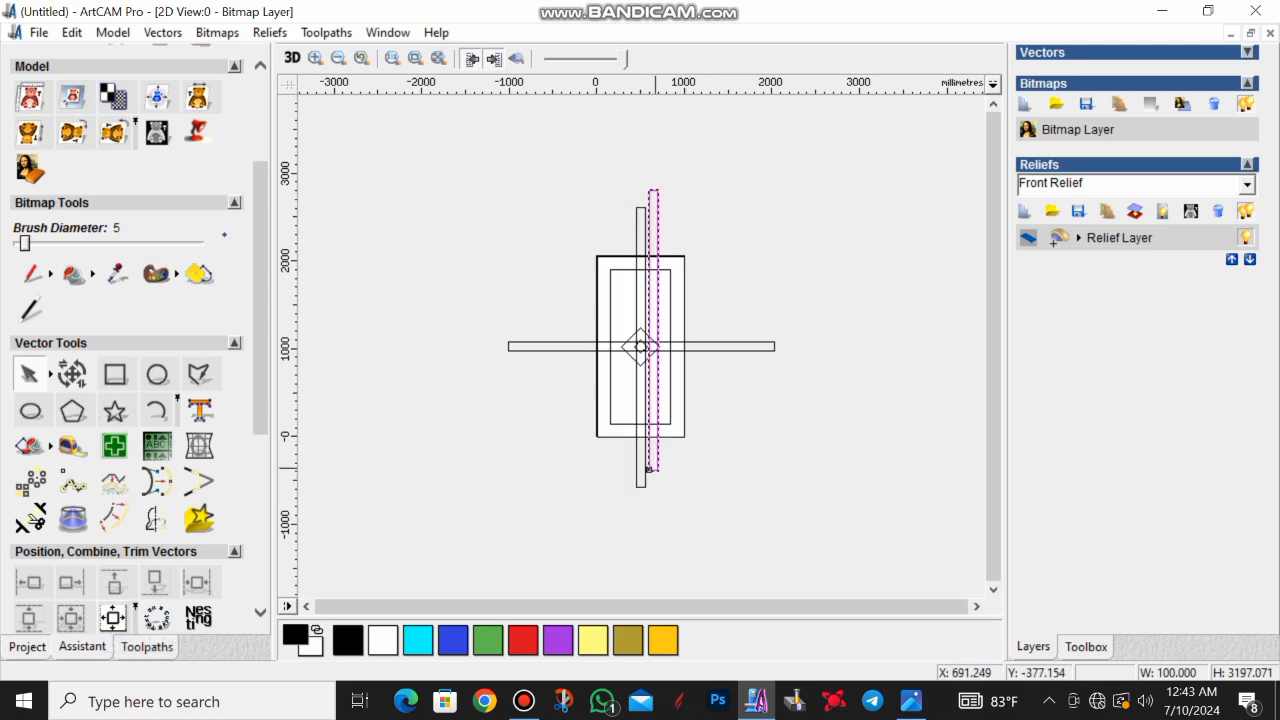
key(Delete)
Copy and paste both diamonds together with the horizontal rectangle
scroll(640, 366, up, 5)
click(557, 360)
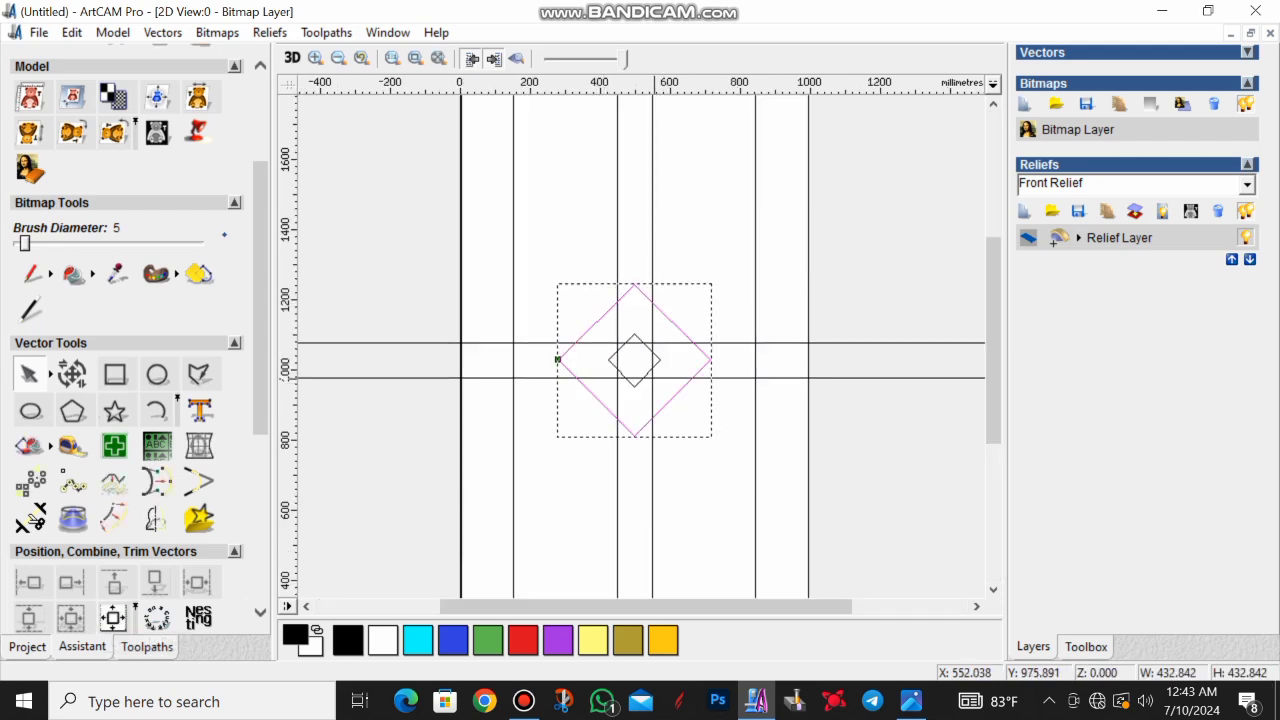
drag(528, 236, 751, 465)
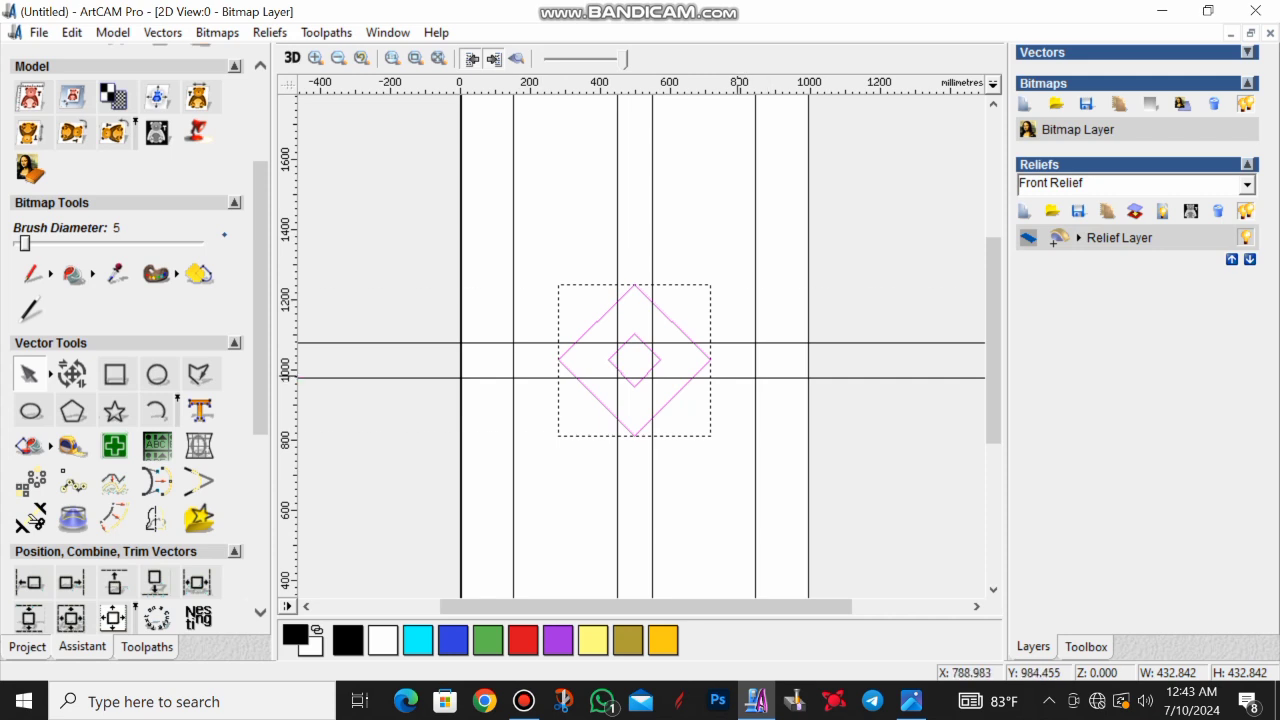
shift+click(736, 377)
right_click(703, 305)
click(740, 243)
right_click(684, 290)
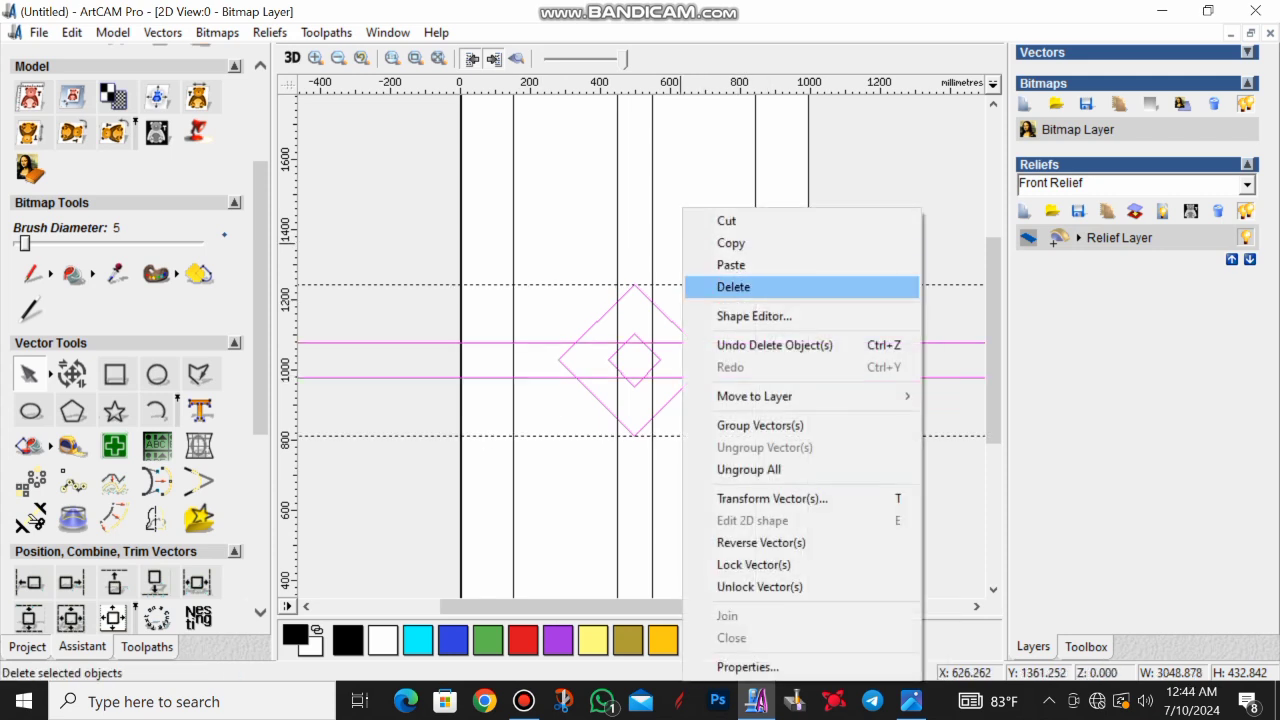
click(720, 265)
Move the pasted diamonds and horizontal rectangle straight up into the upper part of the door
scroll(703, 280, down, 4)
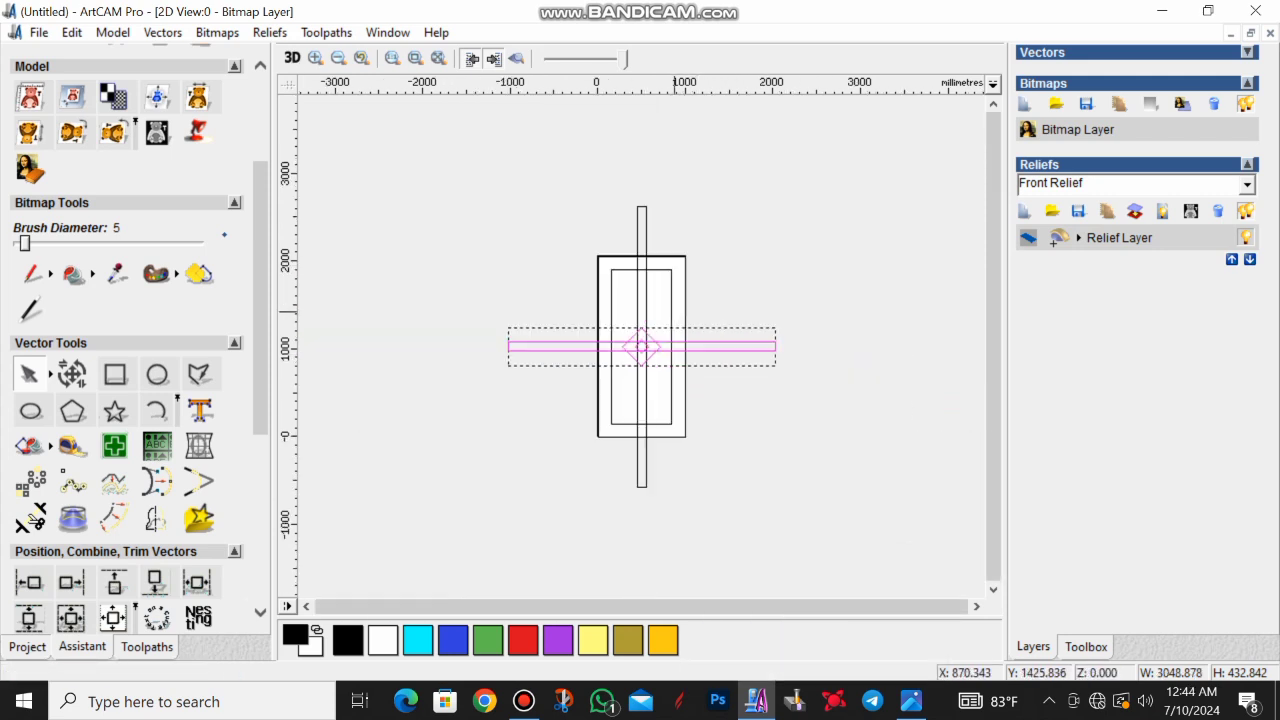
key(Up)
key(Up)
key(Up)
key(Up)
key(Up)
key(Up)
key(Up)
key(Up)
key(Up)
key(Up)
key(Up)
key(Up)
key(Up)
key(Up)
key(Up)
key(Up)
key(Up)
key(Up)
key(Up)
key(Up)
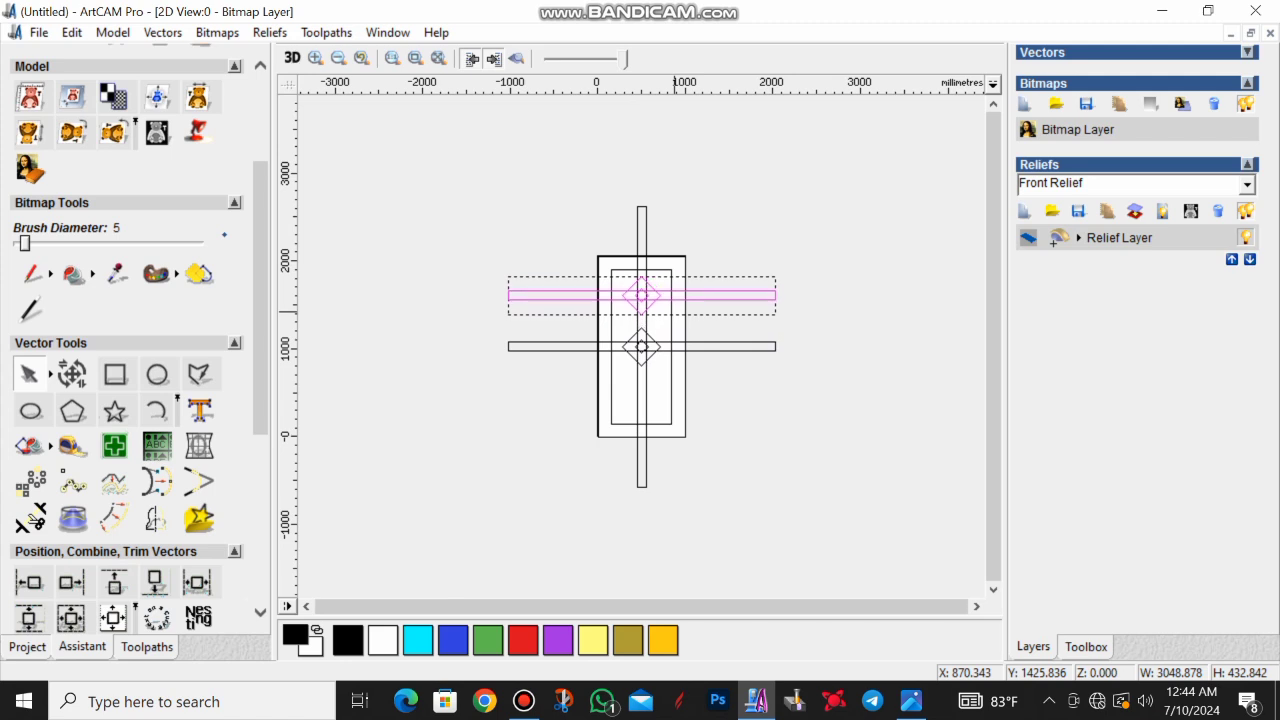
Nudge the copied diamonds and horizontal rectangle down slightly to adjust their spacing above the central diamonds
scroll(658, 251, up, 2)
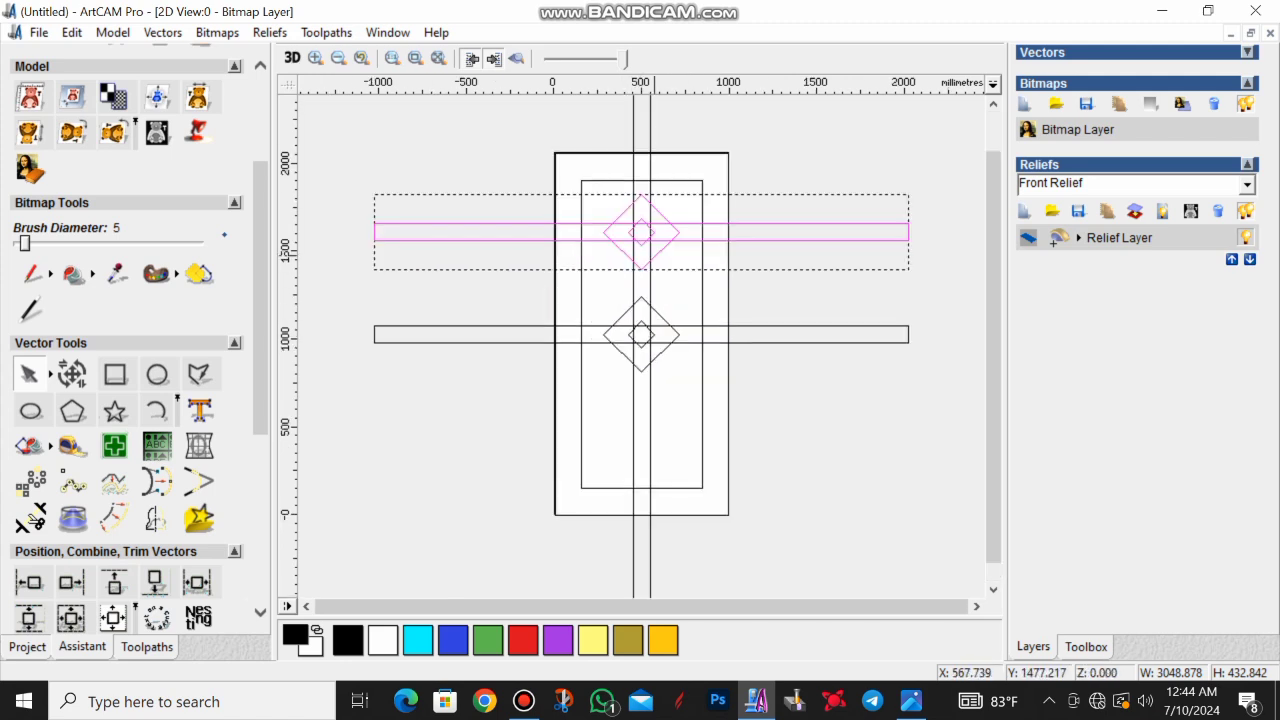
key(Down)
key(Down)
key(Down)
key(Down)
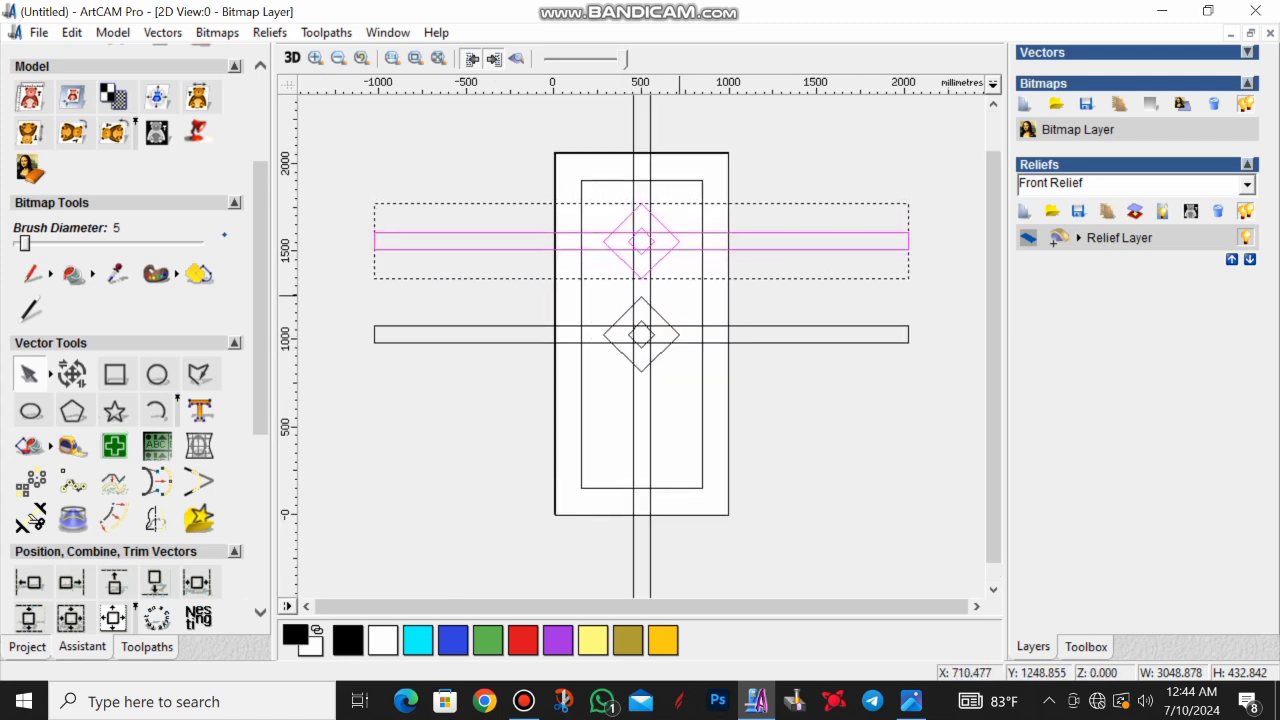
key(Down)
key(Down)
key(Down)
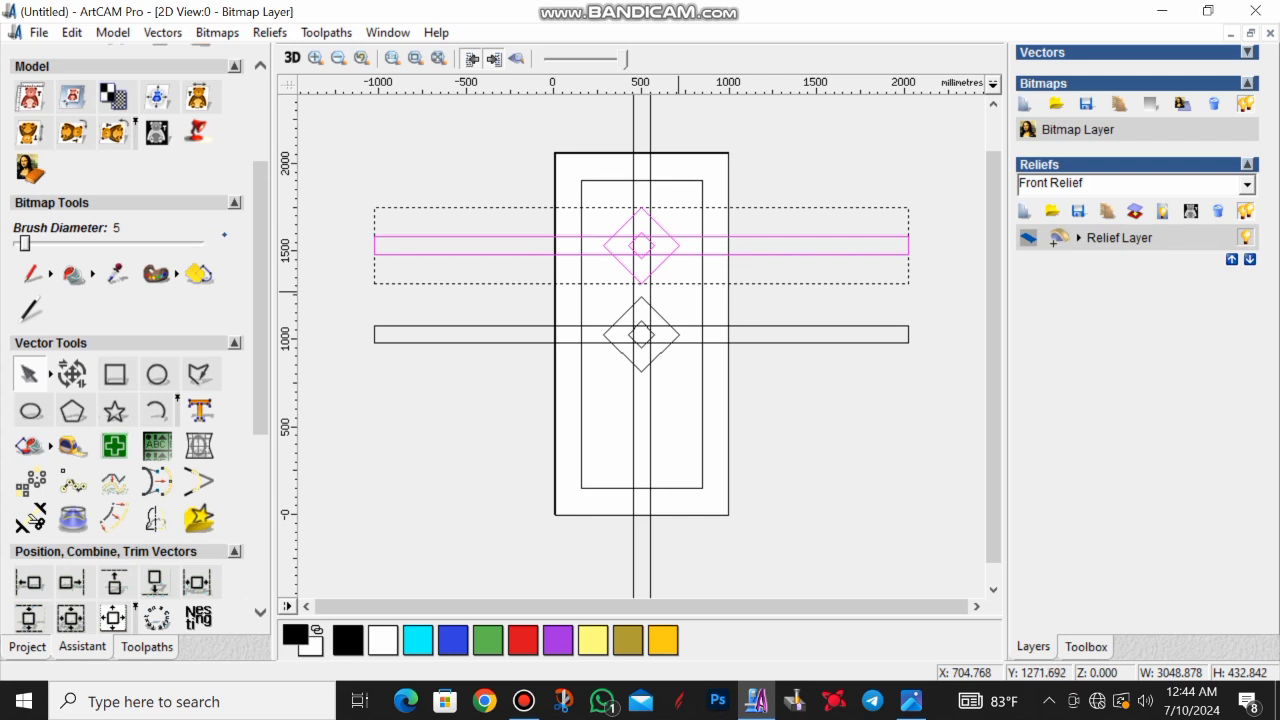
key(Up)
key(Up)
key(Up)
click(679, 292)
Trim the crossing lines in the door's upper-left half to form two separate panel outlines with corners cut by the large diamonds
scroll(664, 252, up, 2)
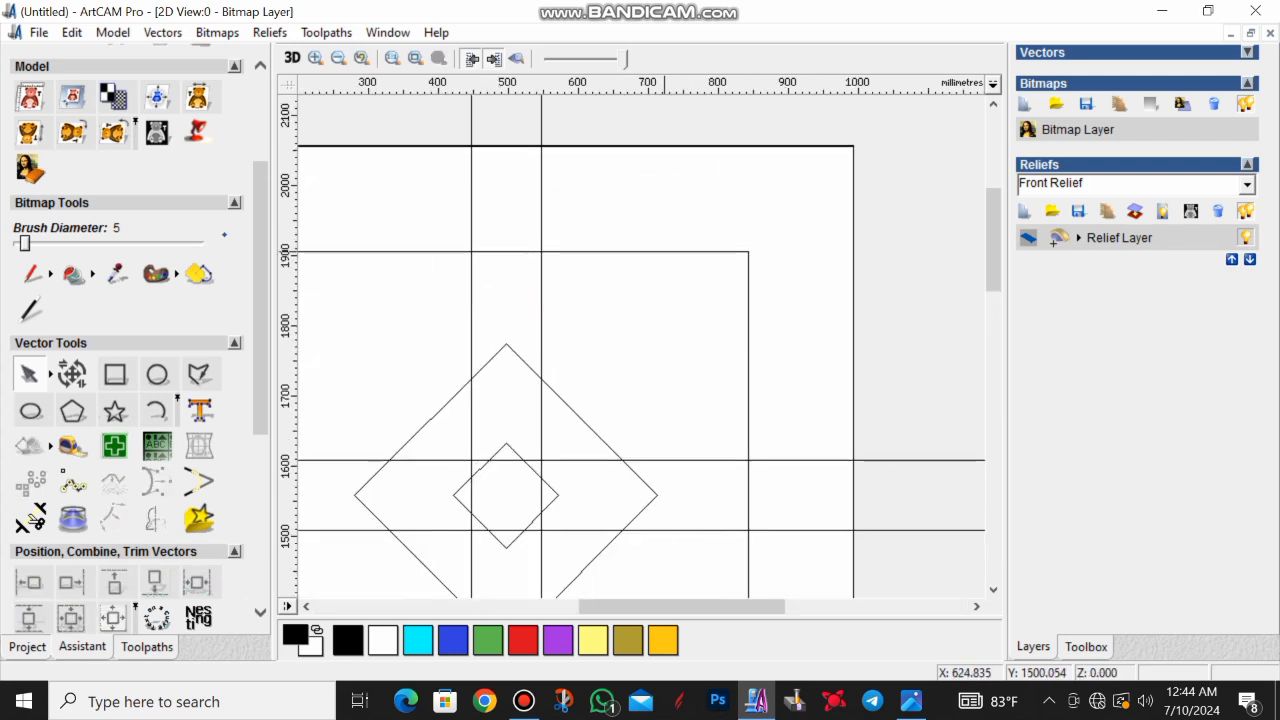
scroll(664, 285, down, 2)
scroll(640, 299, up, 1)
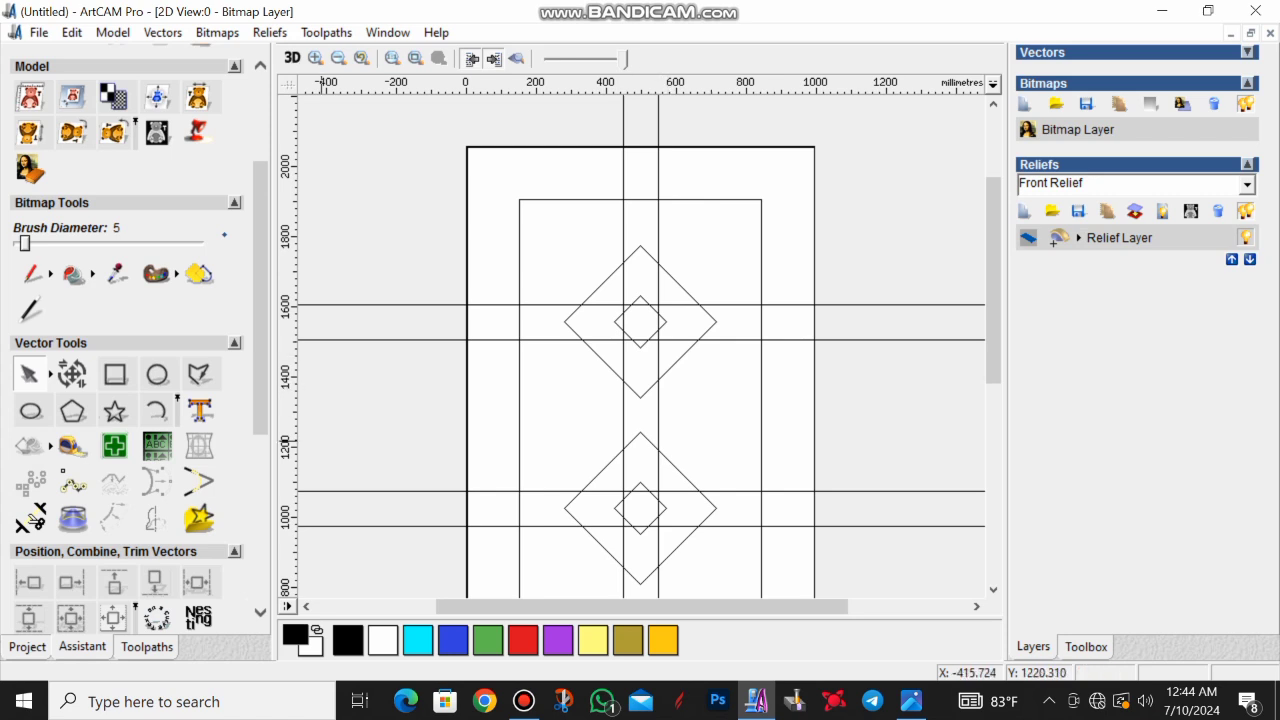
click(30, 517)
click(645, 199)
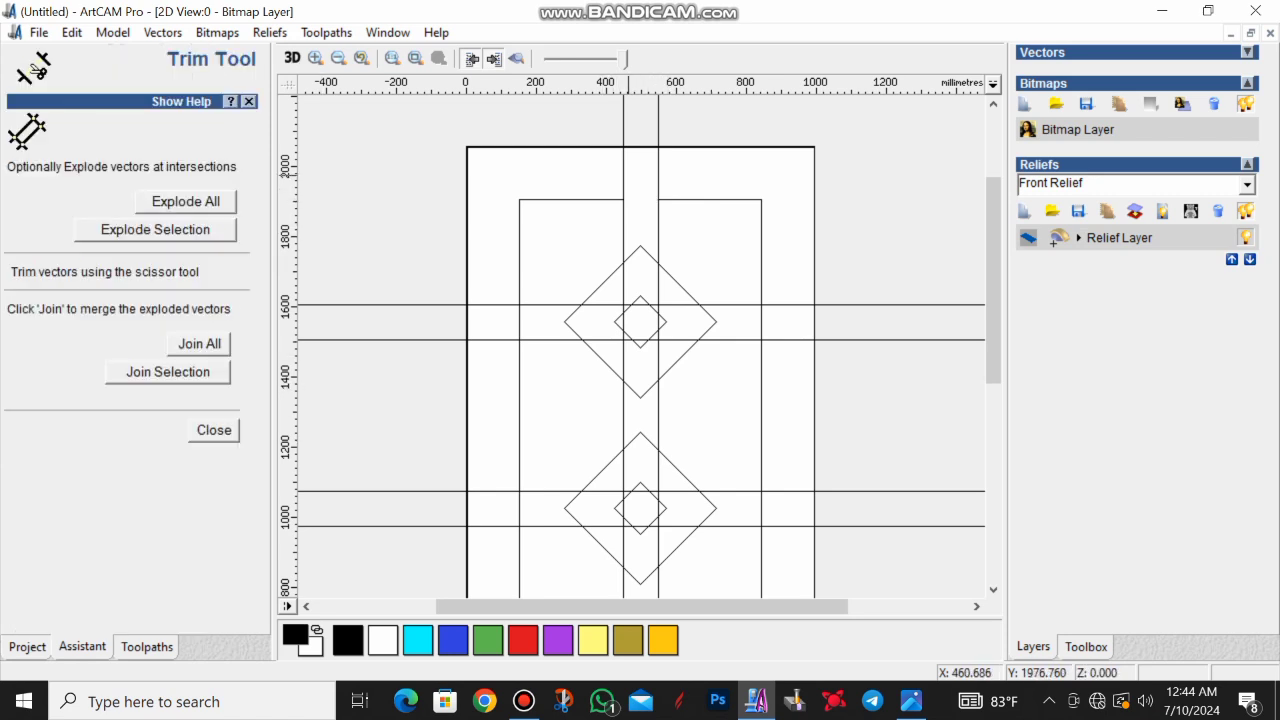
click(623, 165)
click(622, 285)
click(603, 304)
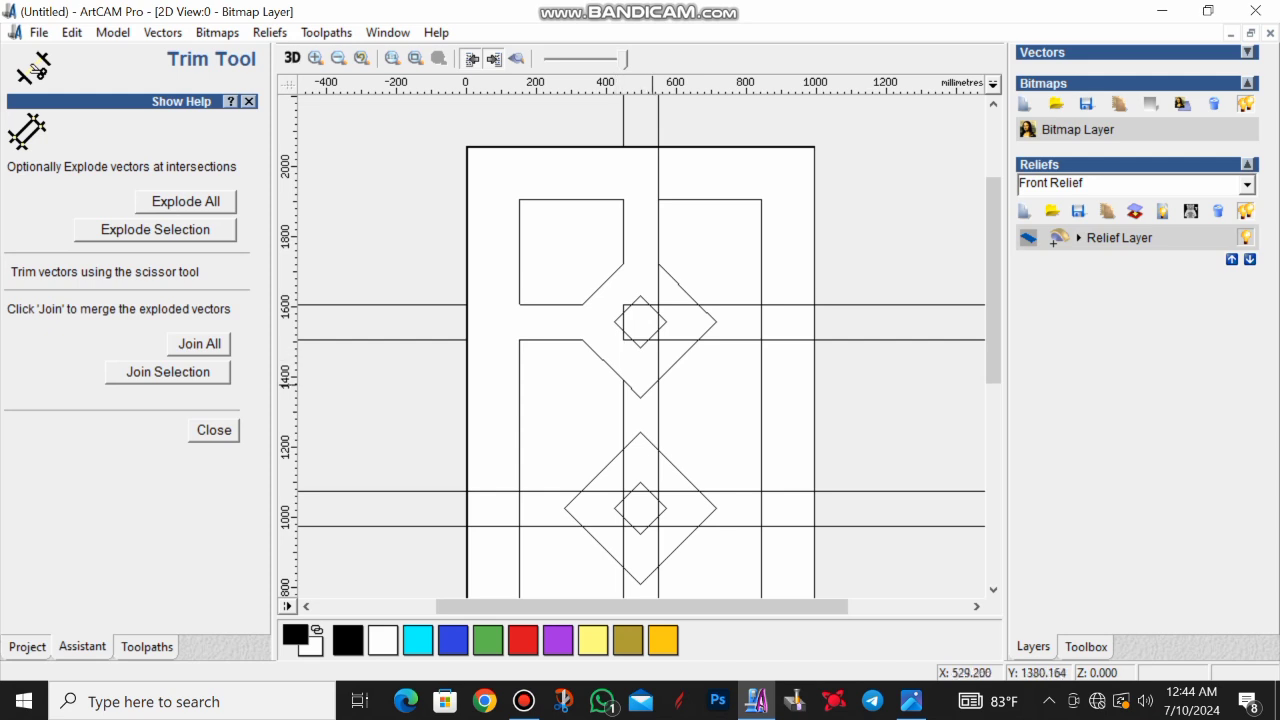
click(641, 440)
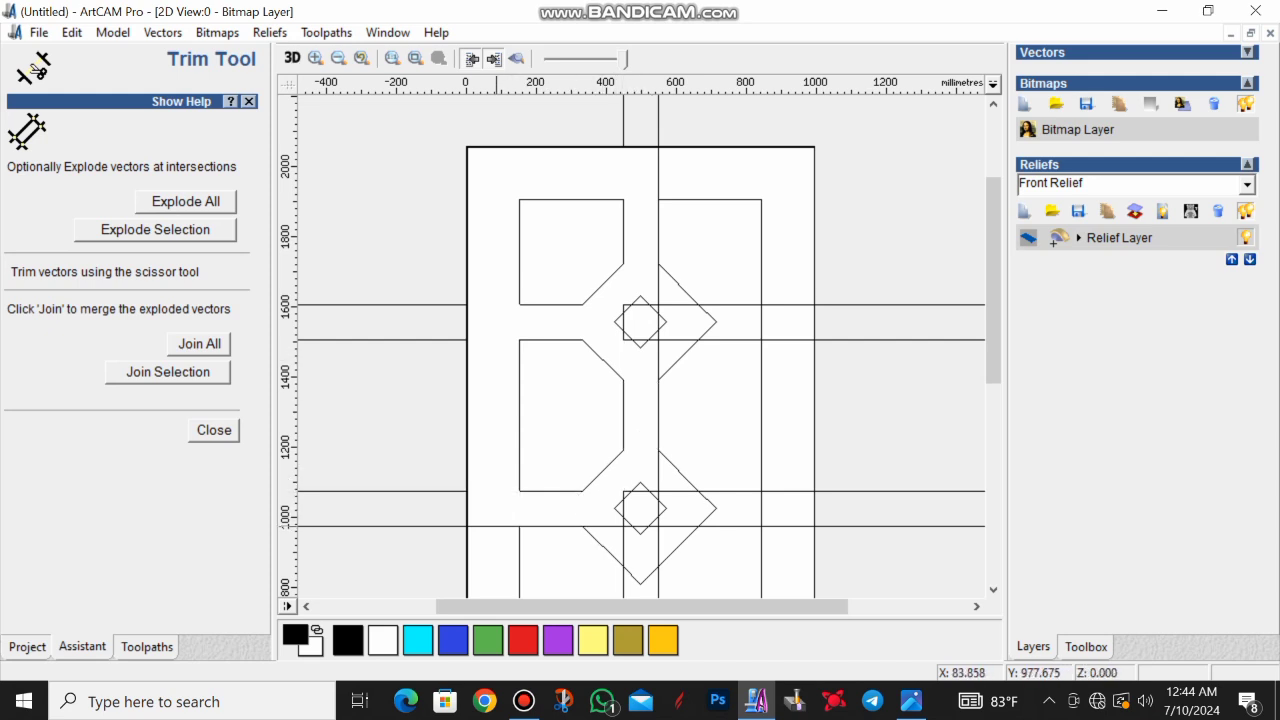
click(214, 430)
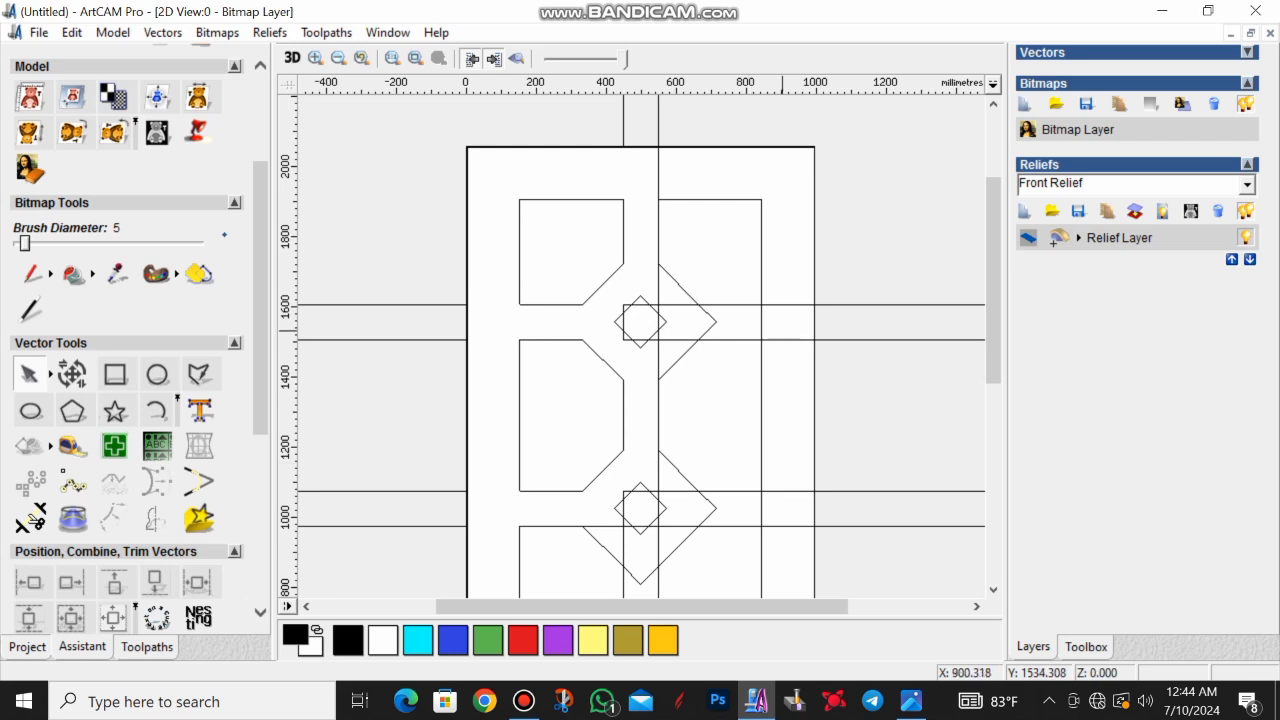
Delete the leftover horizontal rectangle pieces on the door's right half and the remains of both large diamonds
click(778, 340)
scroll(776, 341, down, 1)
key(Delete)
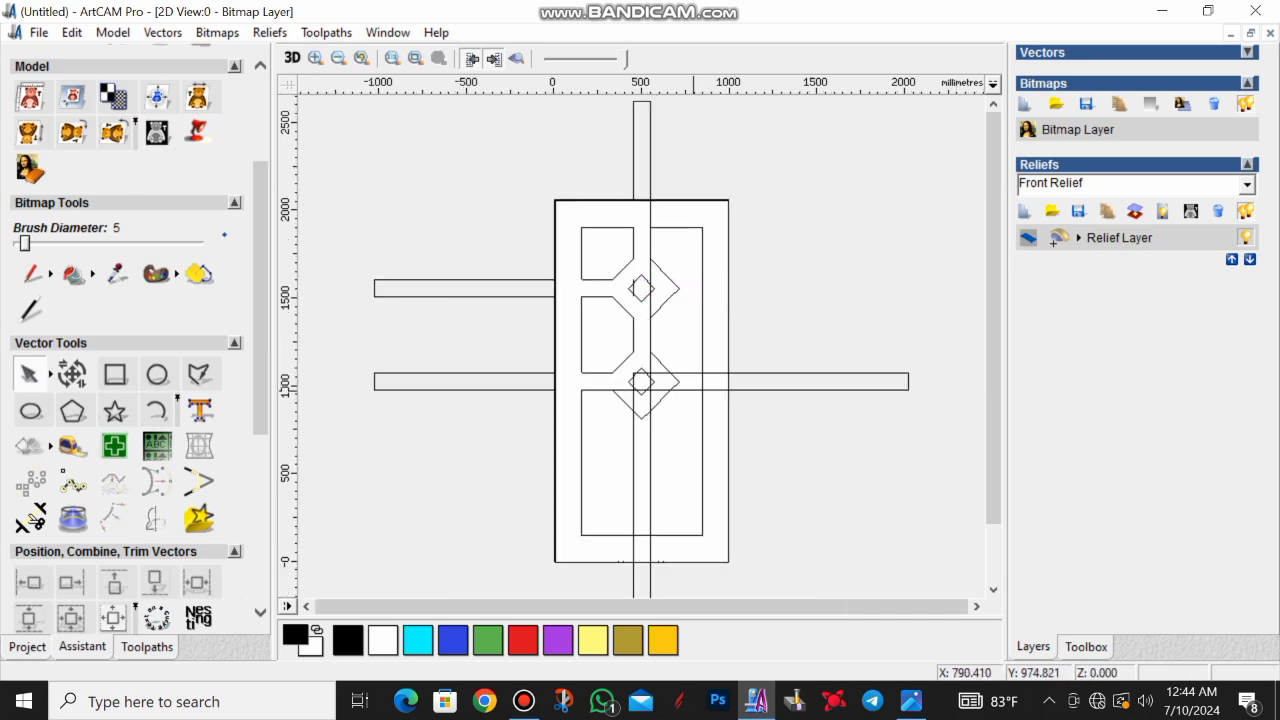
click(694, 389)
key(Delete)
drag(654, 412, 687, 340)
key(Delete)
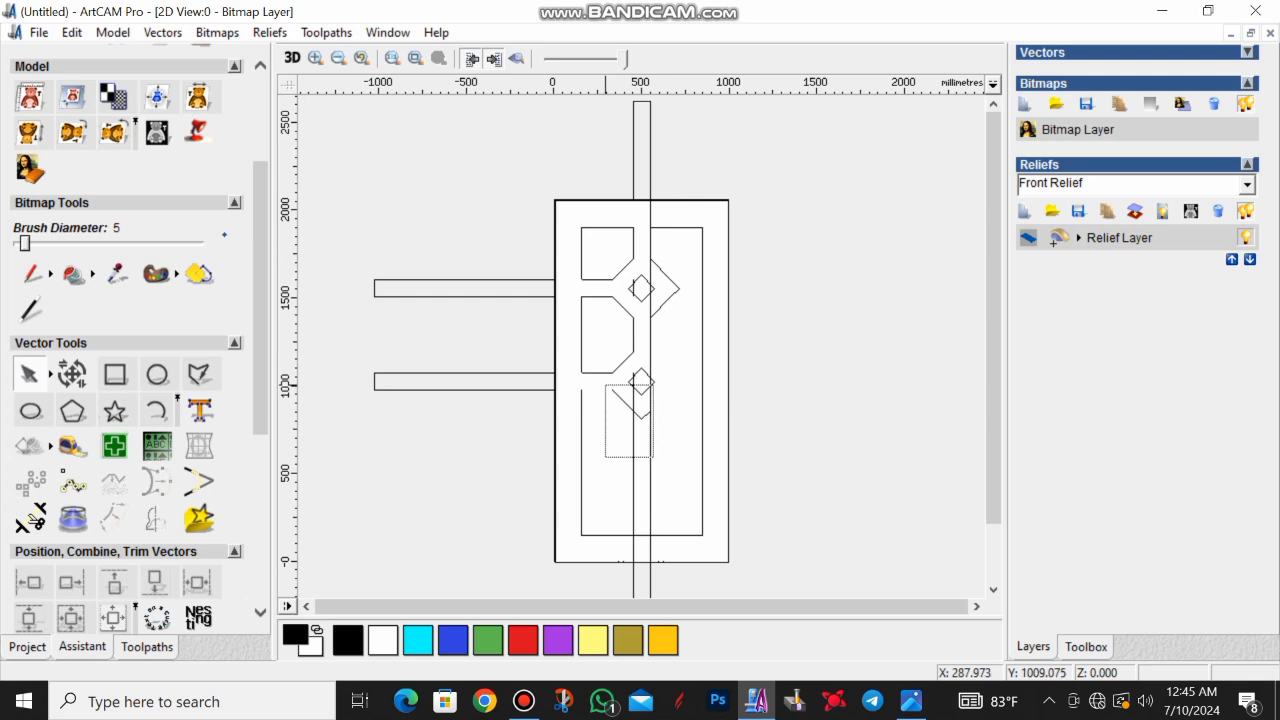
drag(653, 457, 654, 458)
key(Delete)
drag(642, 244, 712, 352)
key(Delete)
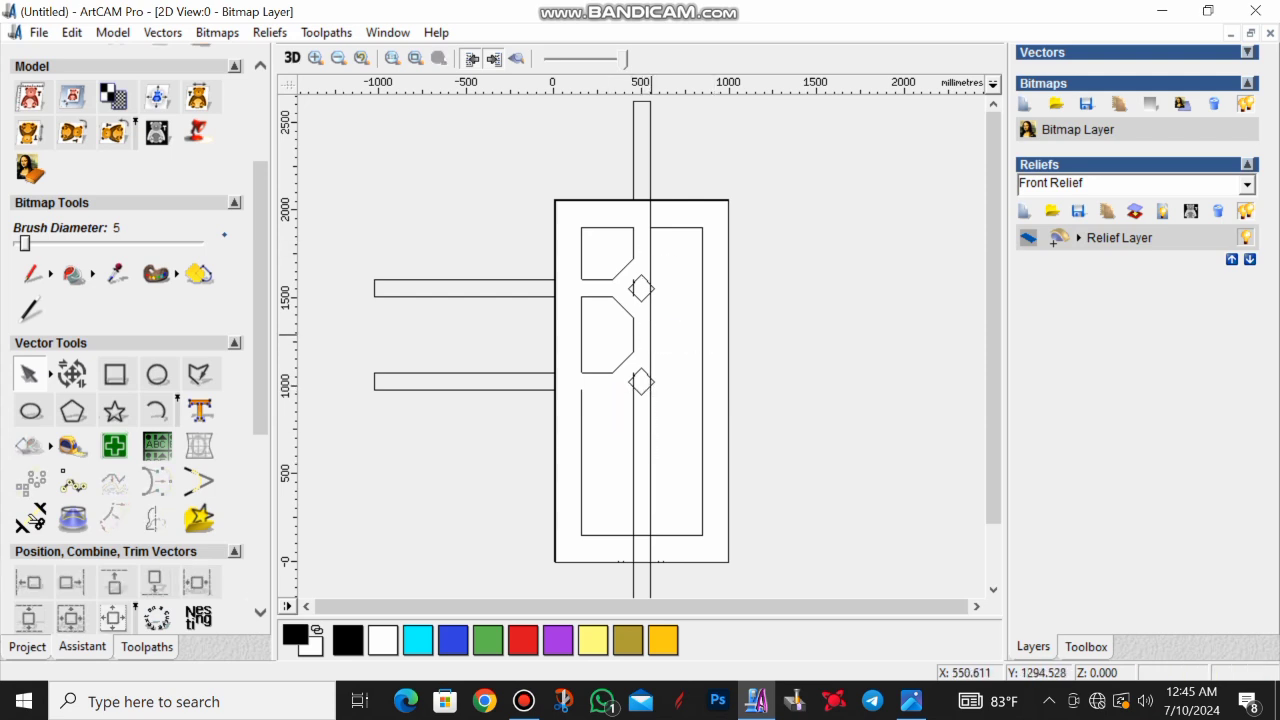
Delete the vertical rectangle pieces, the horizontal stubs outside the door's left edge and the remaining inner frame outline
click(649, 331)
key(Delete)
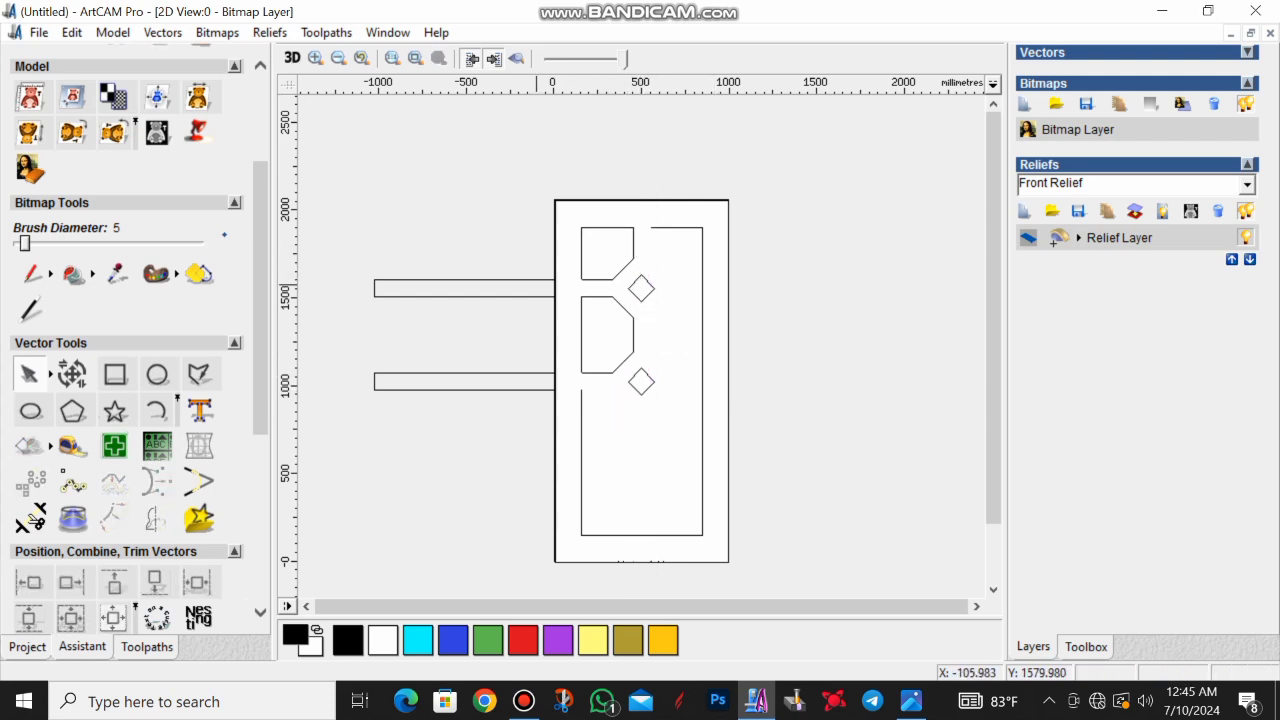
drag(318, 241, 568, 500)
key(Delete)
click(703, 420)
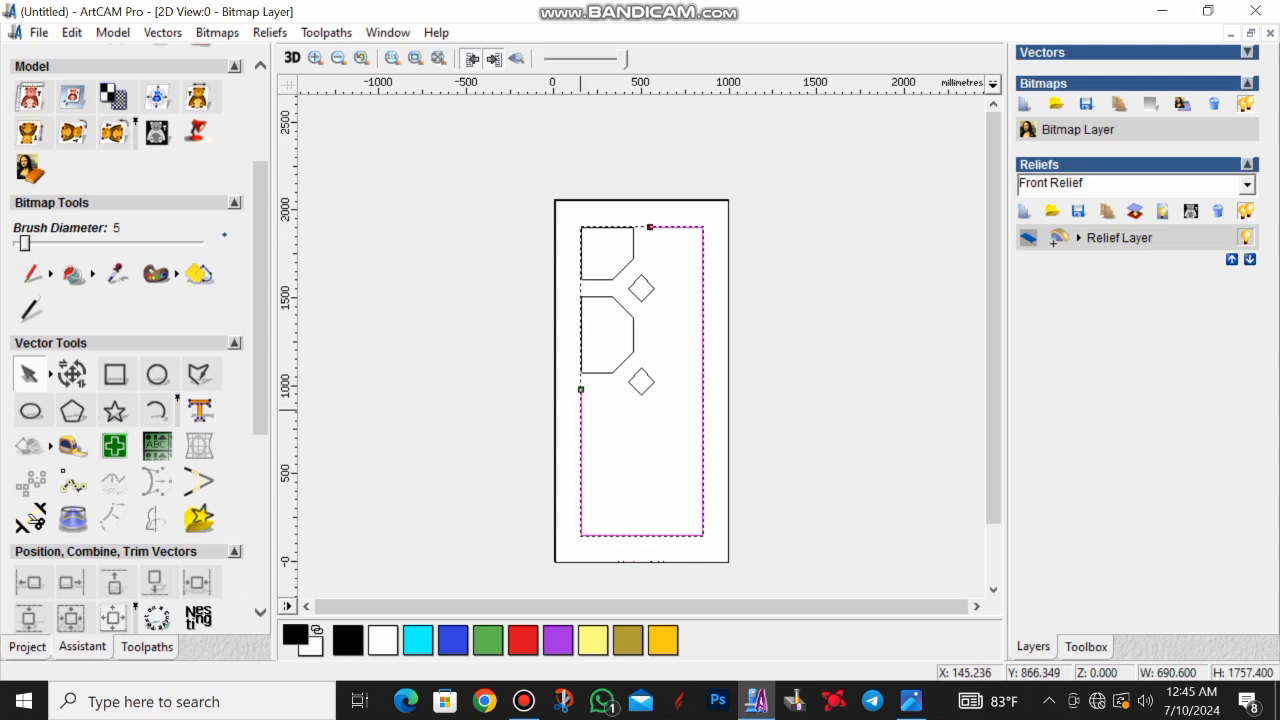
key(Delete)
scroll(616, 321, up, 1)
scroll(619, 298, down, 1)
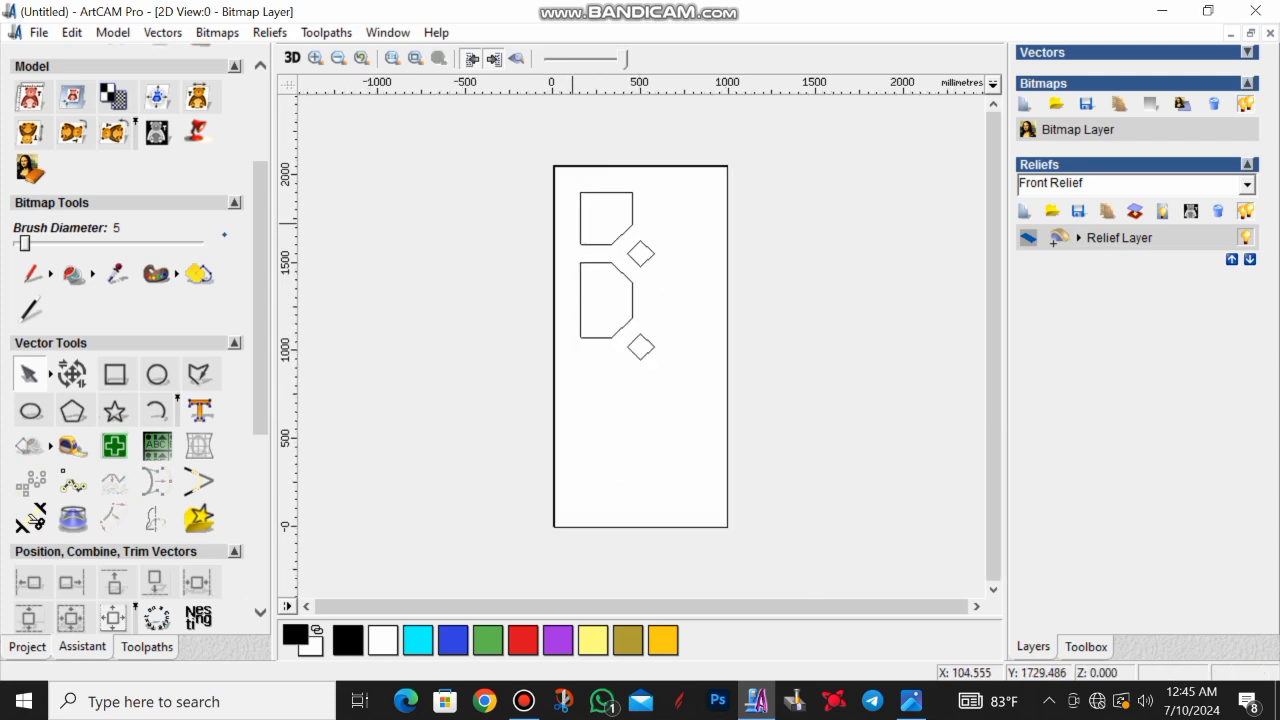
Join the loose segments of the two left panel outlines with a tolerance of 0.01, and check them by selecting them
drag(504, 154, 641, 346)
click(602, 263)
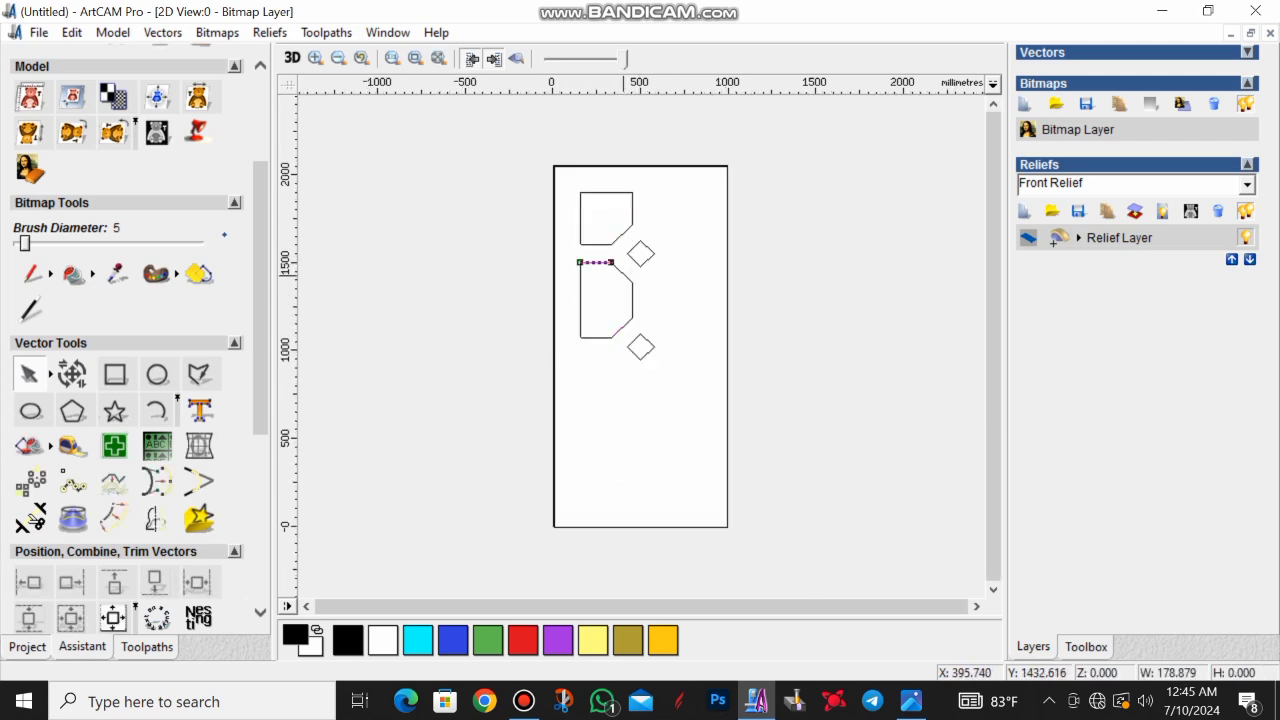
click(632, 300)
click(621, 327)
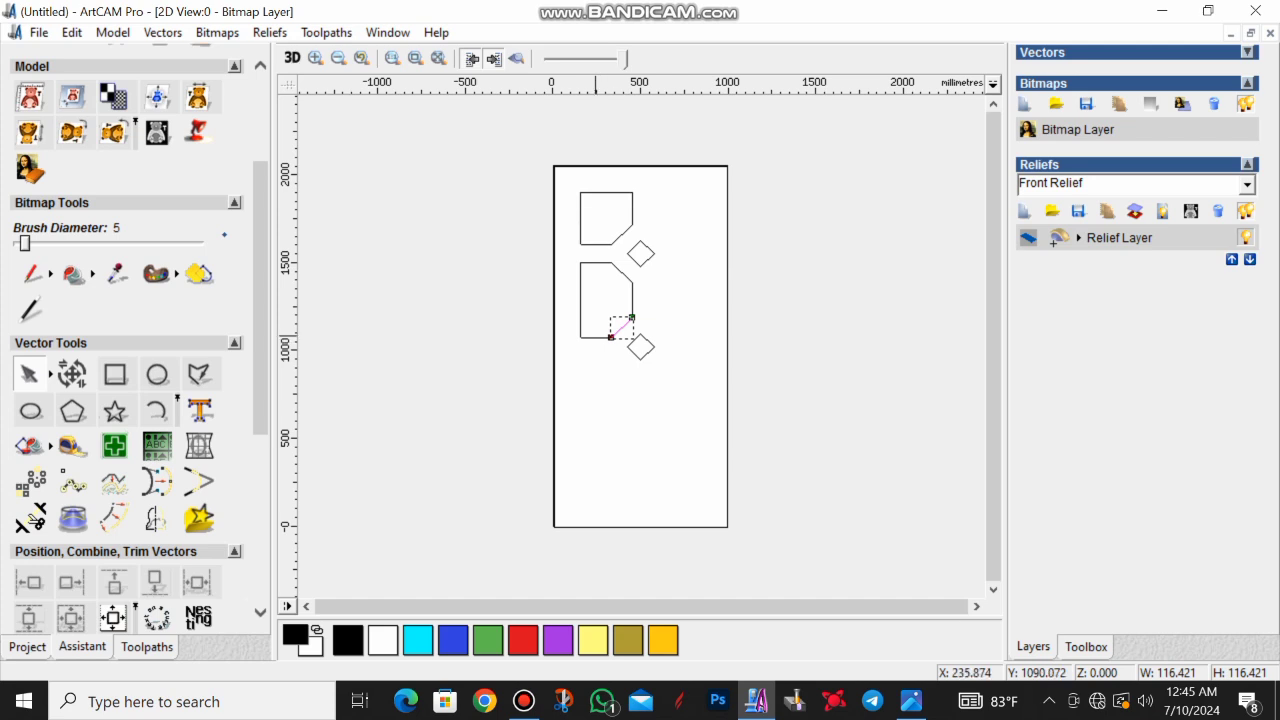
click(580, 314)
mouse_move(489, 133)
mouse_down()
mouse_move(658, 405)
mouse_move(650, 390)
mouse_up()
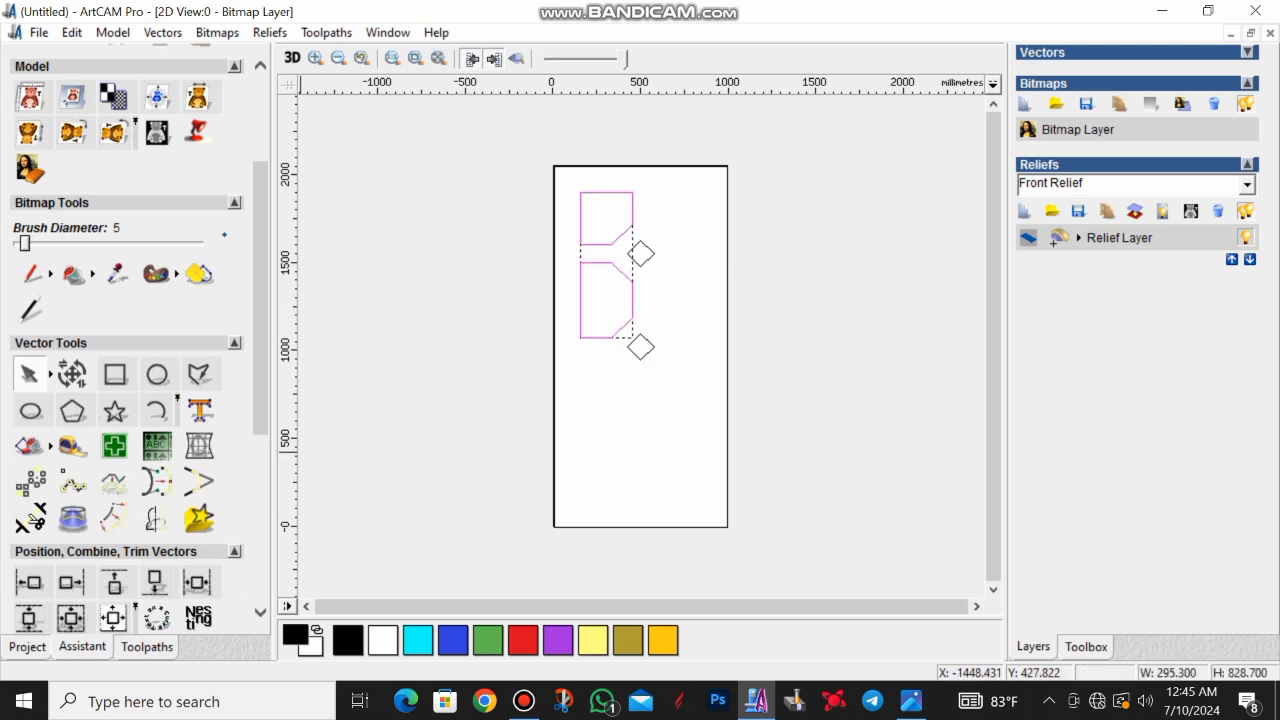
scroll(130, 340, down, 3)
click(155, 602)
click(231, 305)
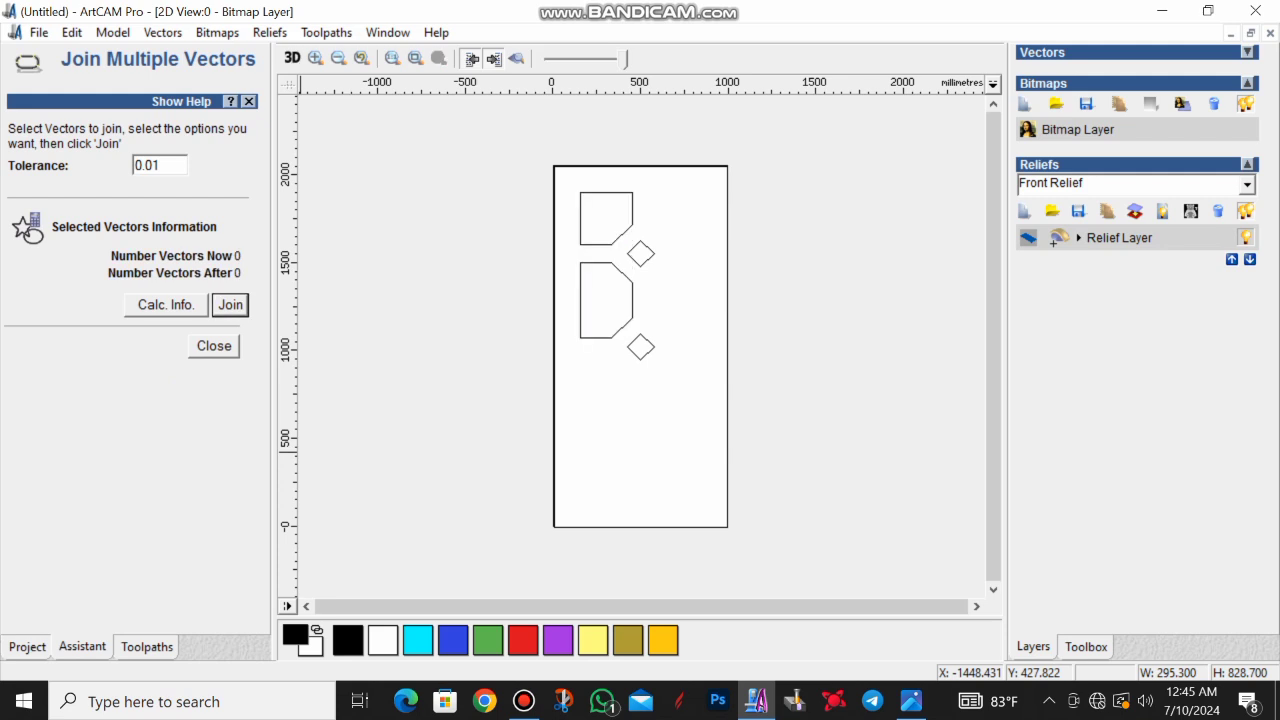
click(214, 346)
click(612, 262)
click(601, 249)
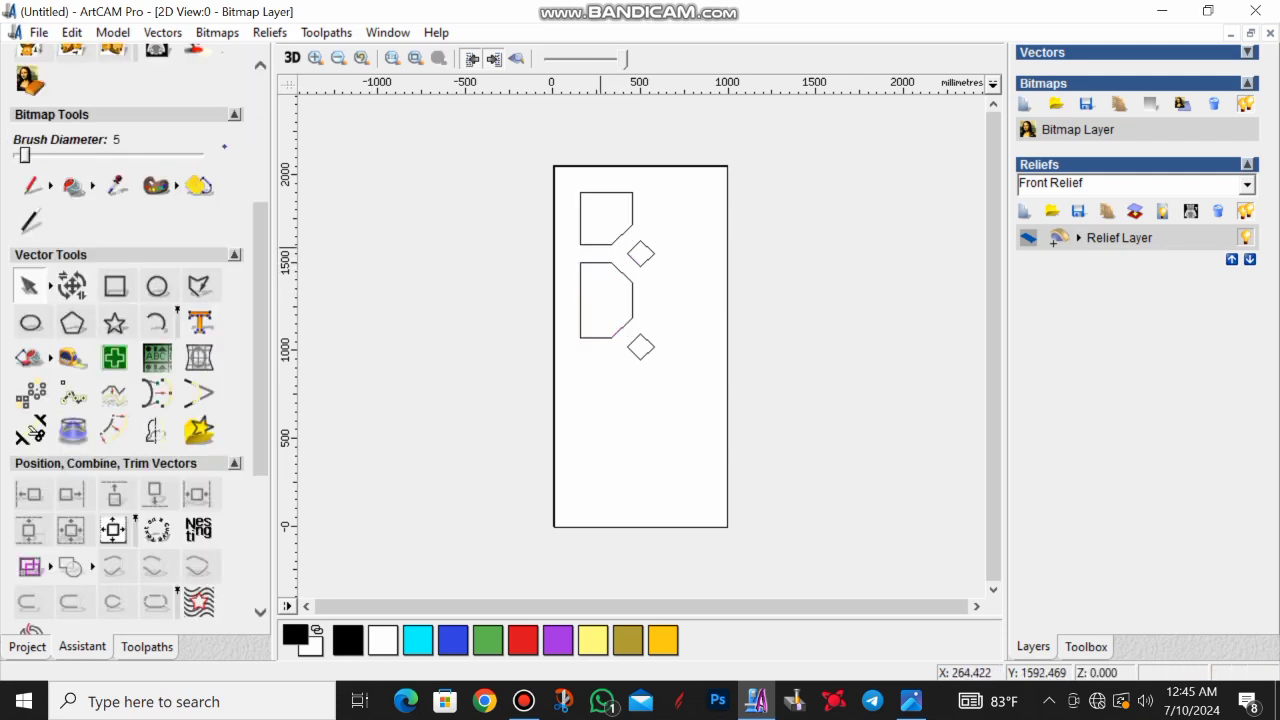
click(609, 245)
drag(476, 146, 650, 388)
click(735, 302)
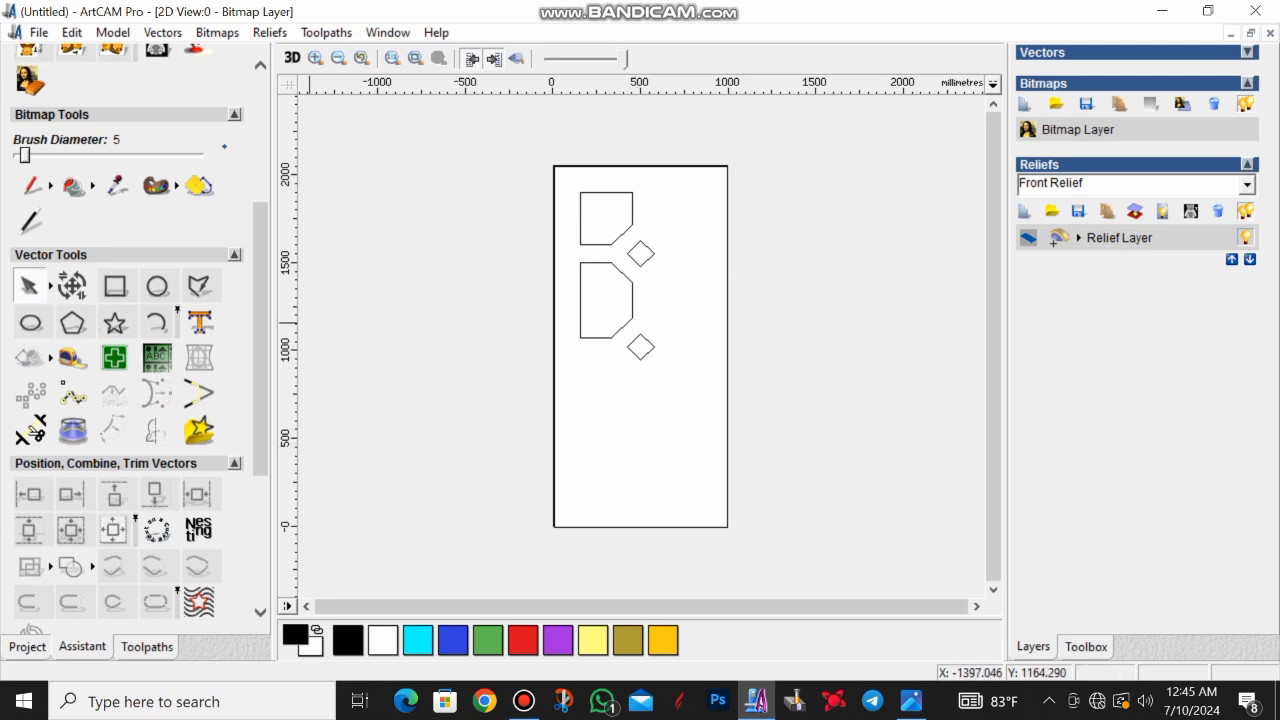
Create a rectangle about 560 mm wide and 2415 mm high over the door's right edge and trim it to one vertical line
click(201, 286)
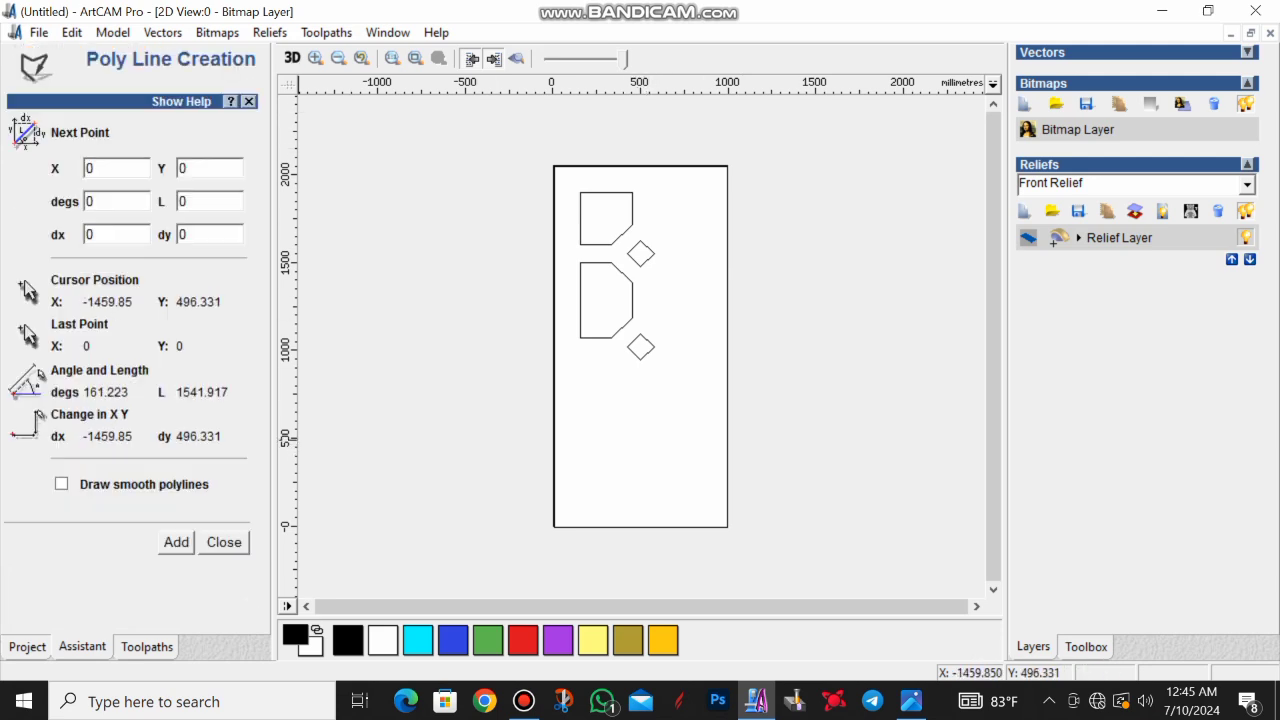
click(224, 542)
click(115, 286)
drag(764, 133, 666, 557)
key(Return)
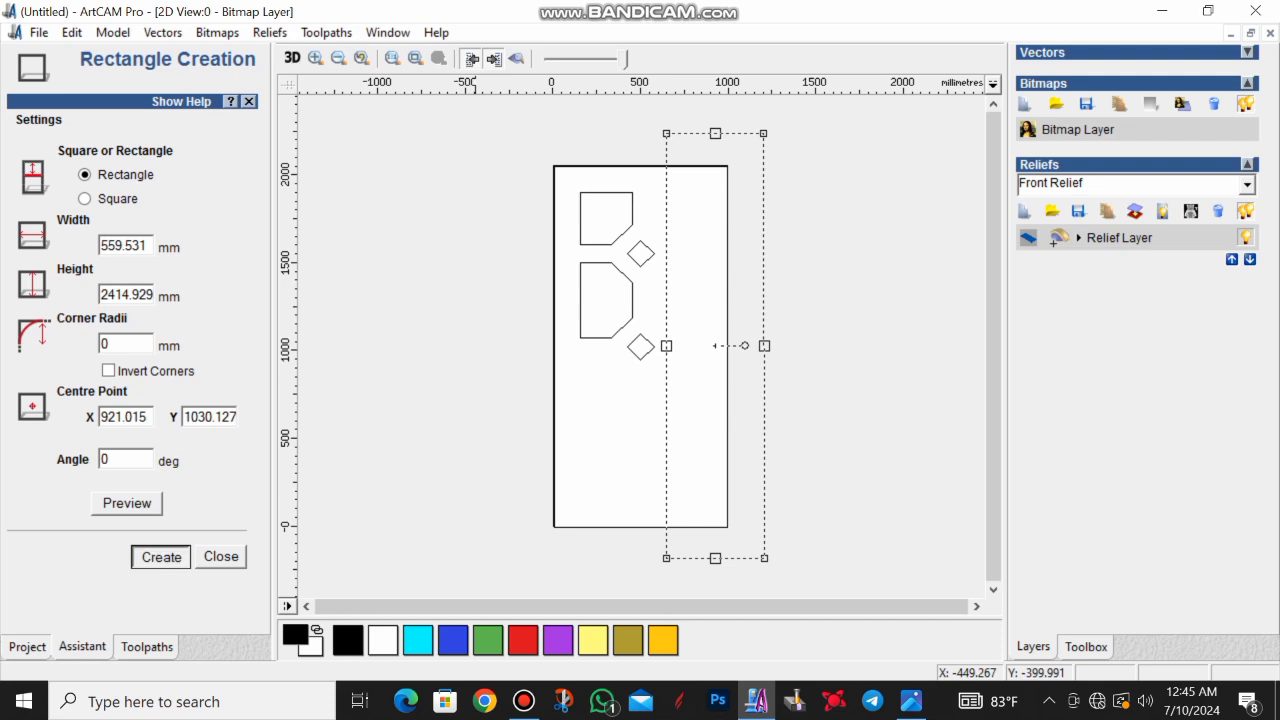
click(30, 430)
click(766, 160)
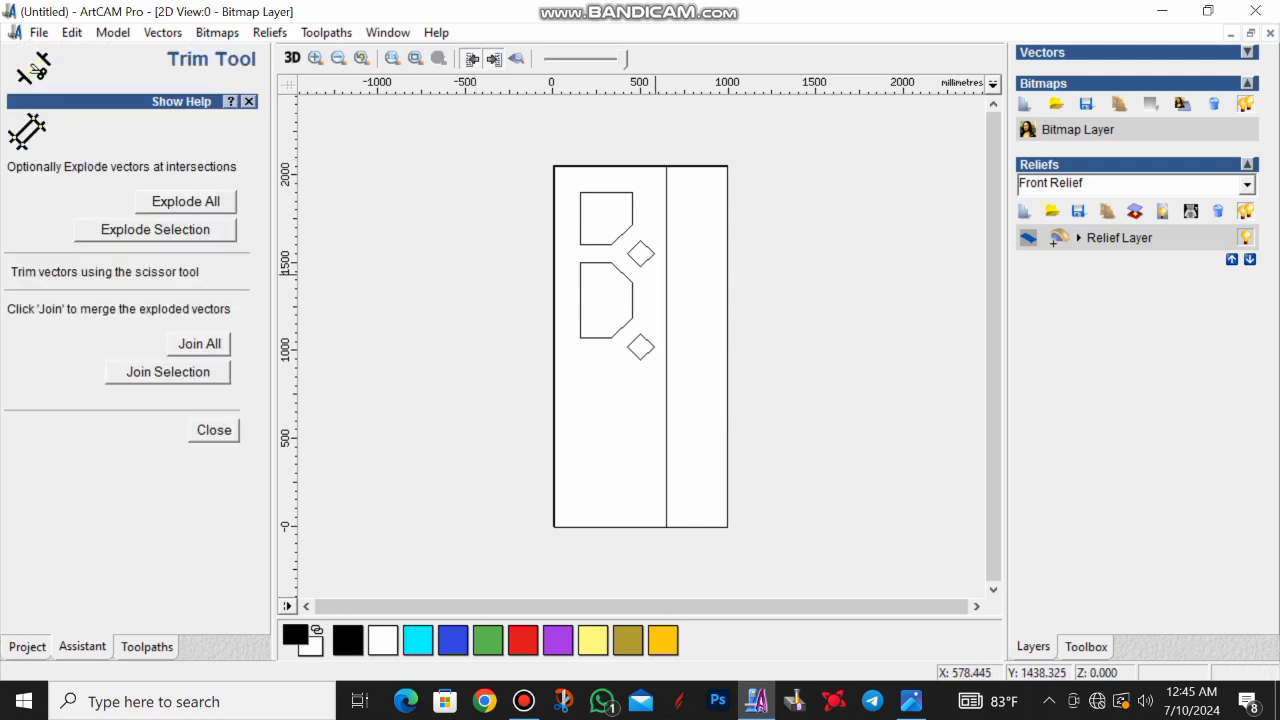
key(Escape)
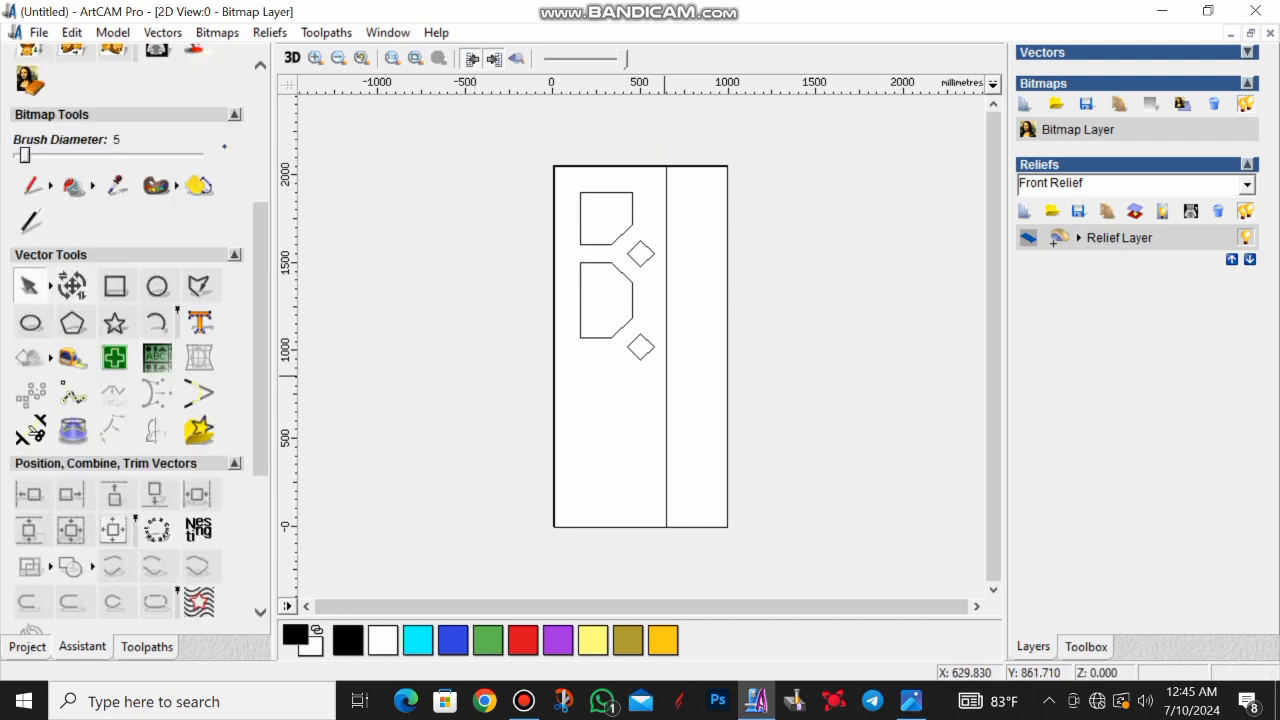
Centre the vertical line in the model
click(665, 383)
click(113, 530)
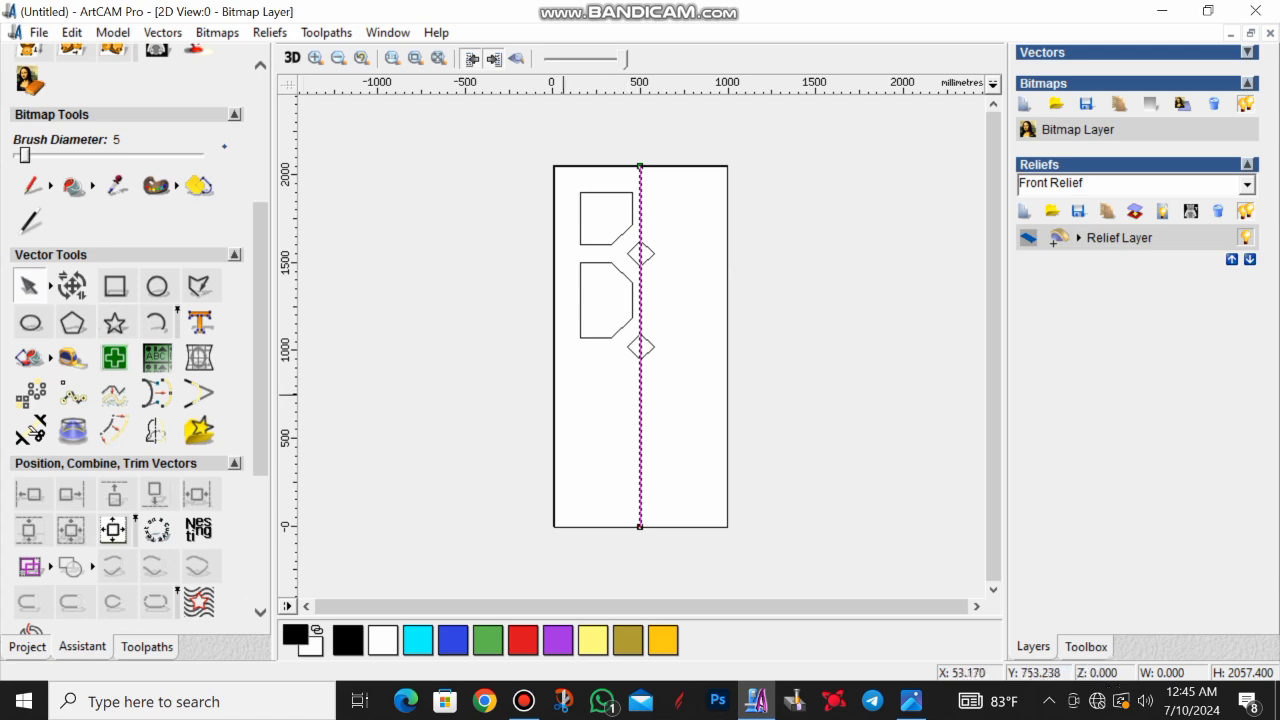
click(472, 410)
Draw a horizontal polyline about 1524 mm long across the door and centre it in the model
click(199, 286)
click(520, 341)
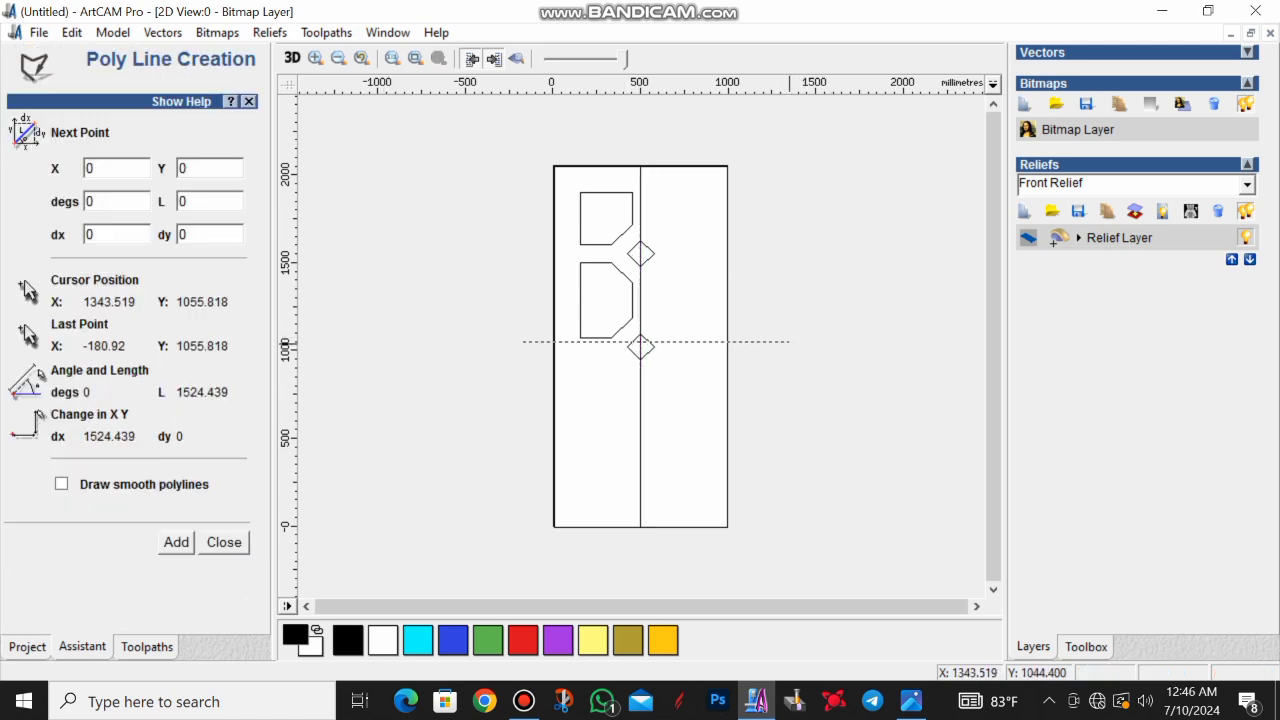
click(789, 343)
key(Escape)
click(766, 342)
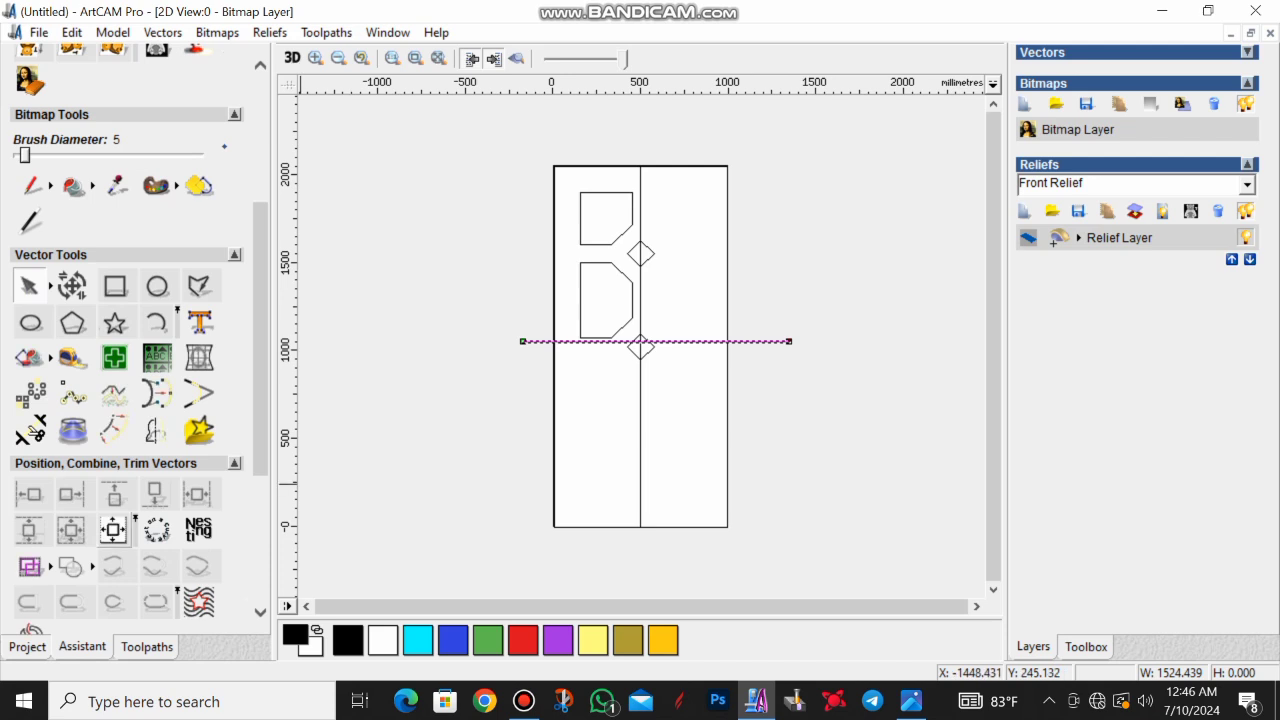
click(114, 530)
click(420, 477)
Mirror a copy of the two left panel outlines about the vertical centre line
drag(548, 147, 639, 426)
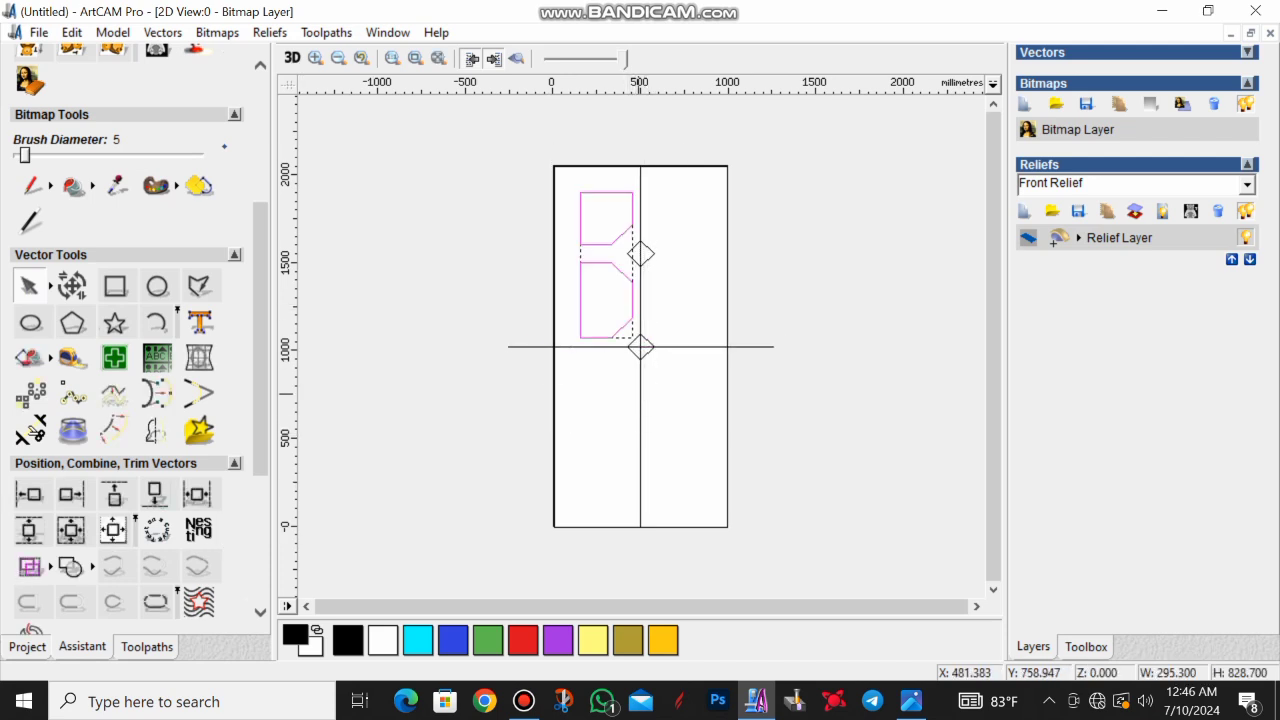
shift+click(640, 390)
click(156, 430)
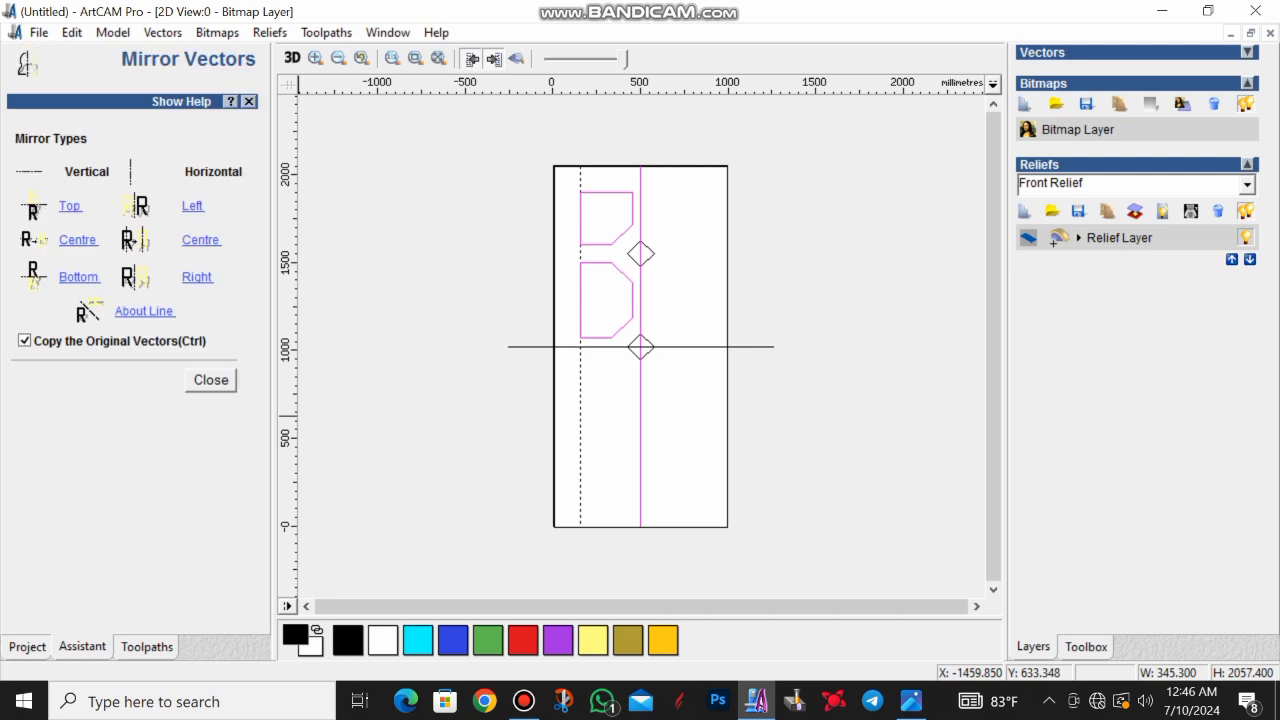
click(144, 311)
Mirror a copy of the four upper panels and the upper small diamond about the horizontal centre line
drag(538, 141, 790, 343)
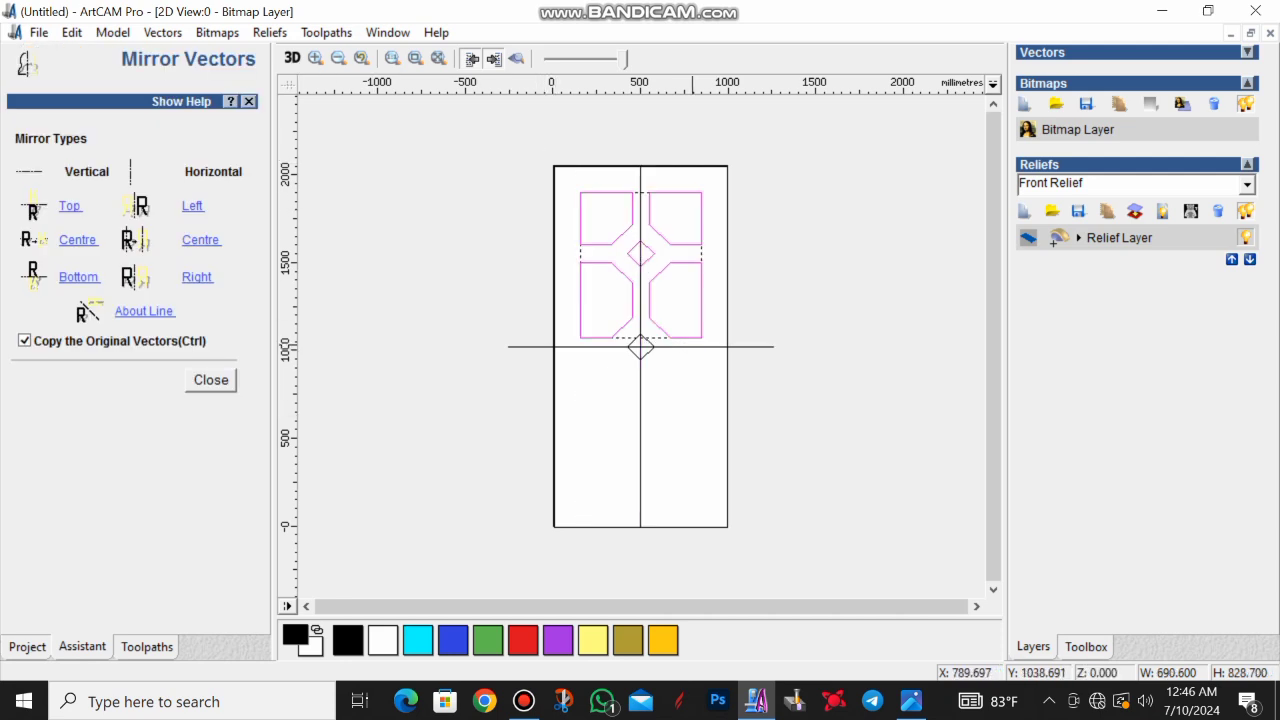
shift+click(690, 347)
click(144, 311)
click(211, 380)
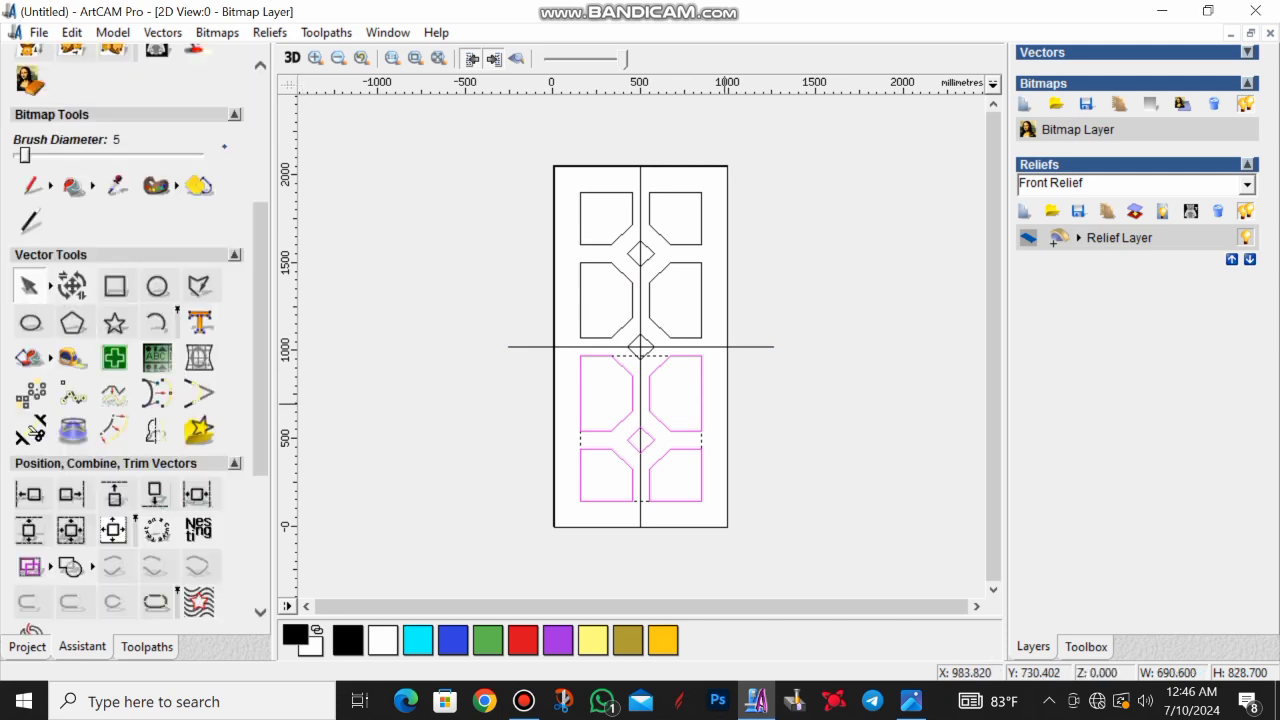
Delete the horizontal and vertical centre lines used for mirroring
click(757, 338)
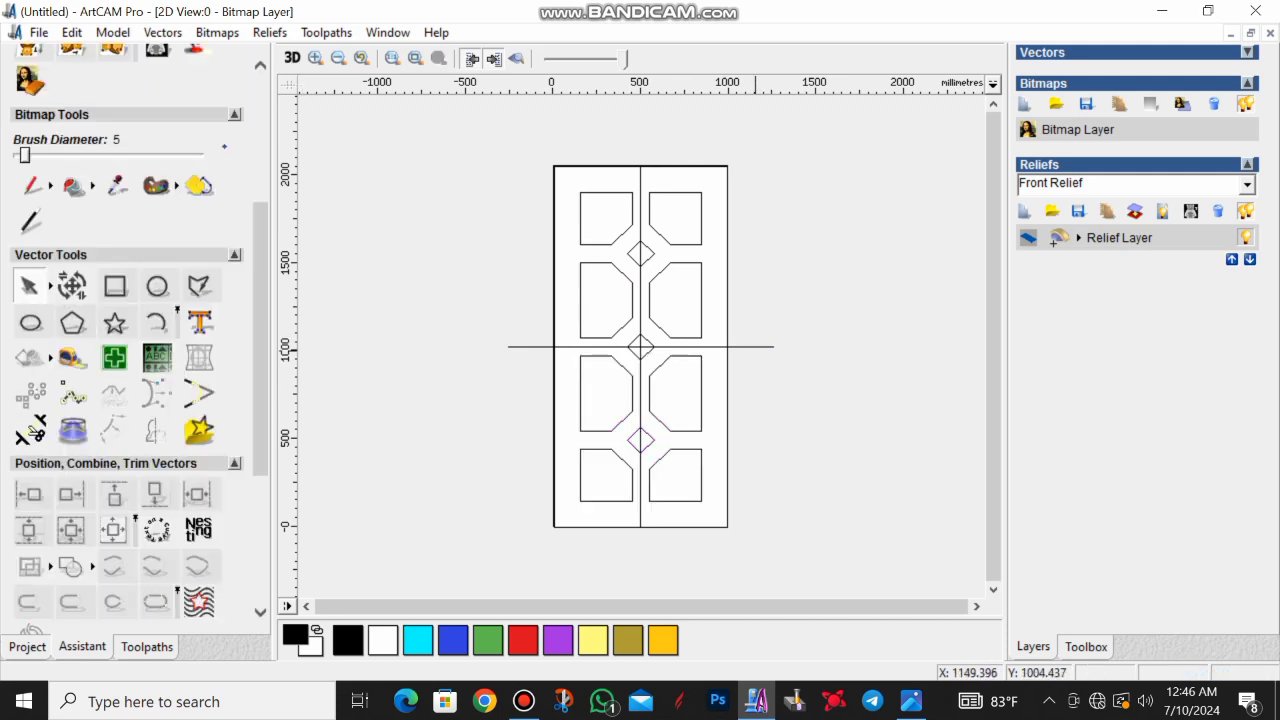
click(759, 347)
key(Delete)
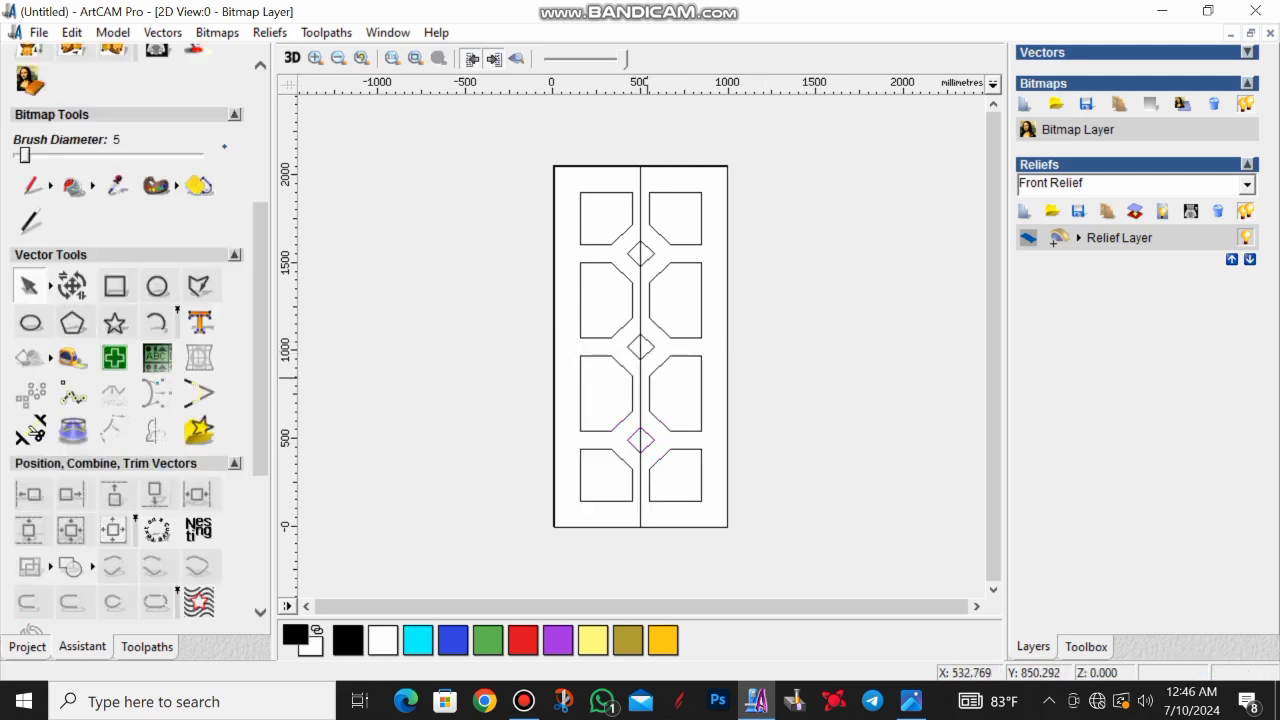
click(651, 347)
key(Delete)
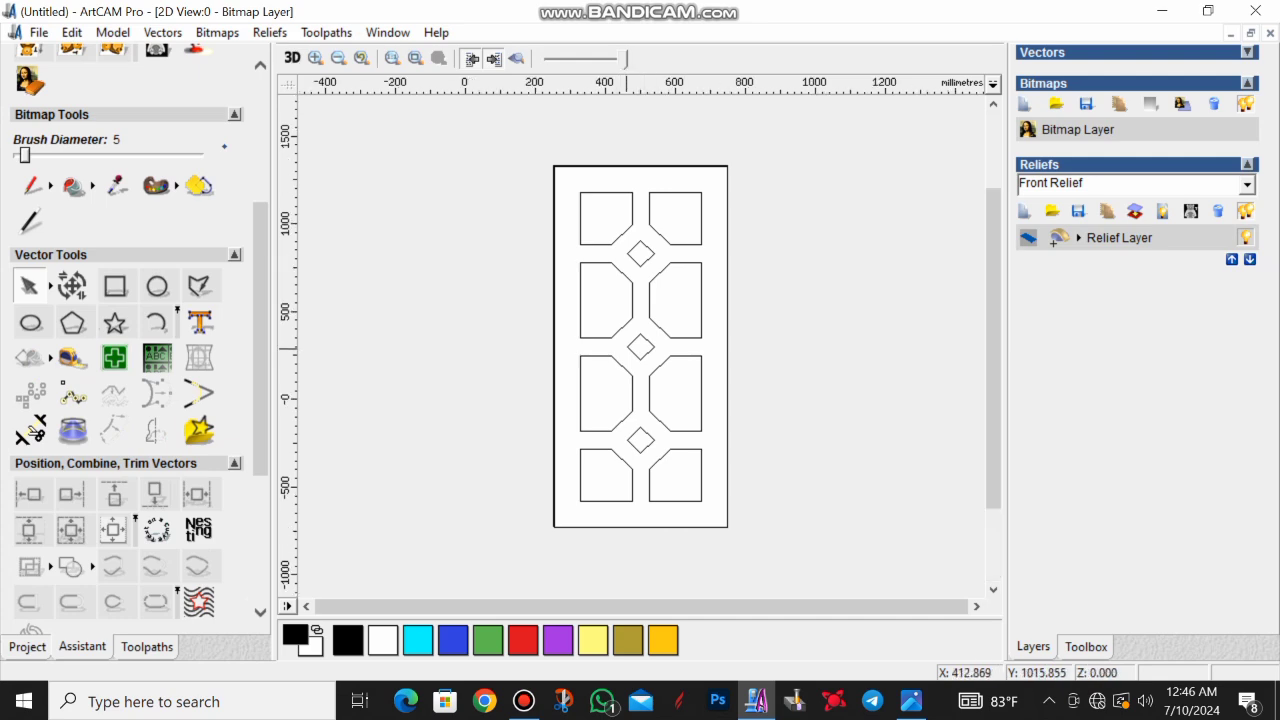
Switch to the image viewer with the reference door picture dooor.png and place its window beside the drawn door layout
scroll(655, 351, up, 2)
scroll(640, 347, down, 2)
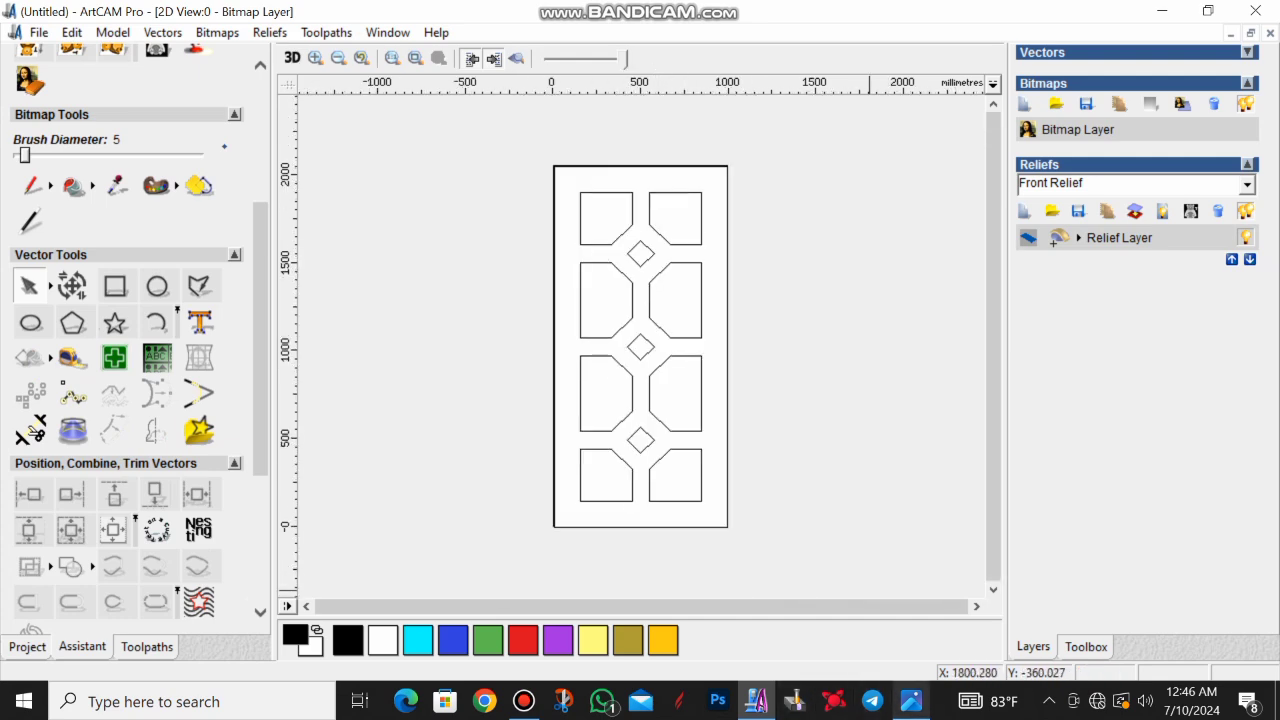
click(911, 700)
click(1209, 15)
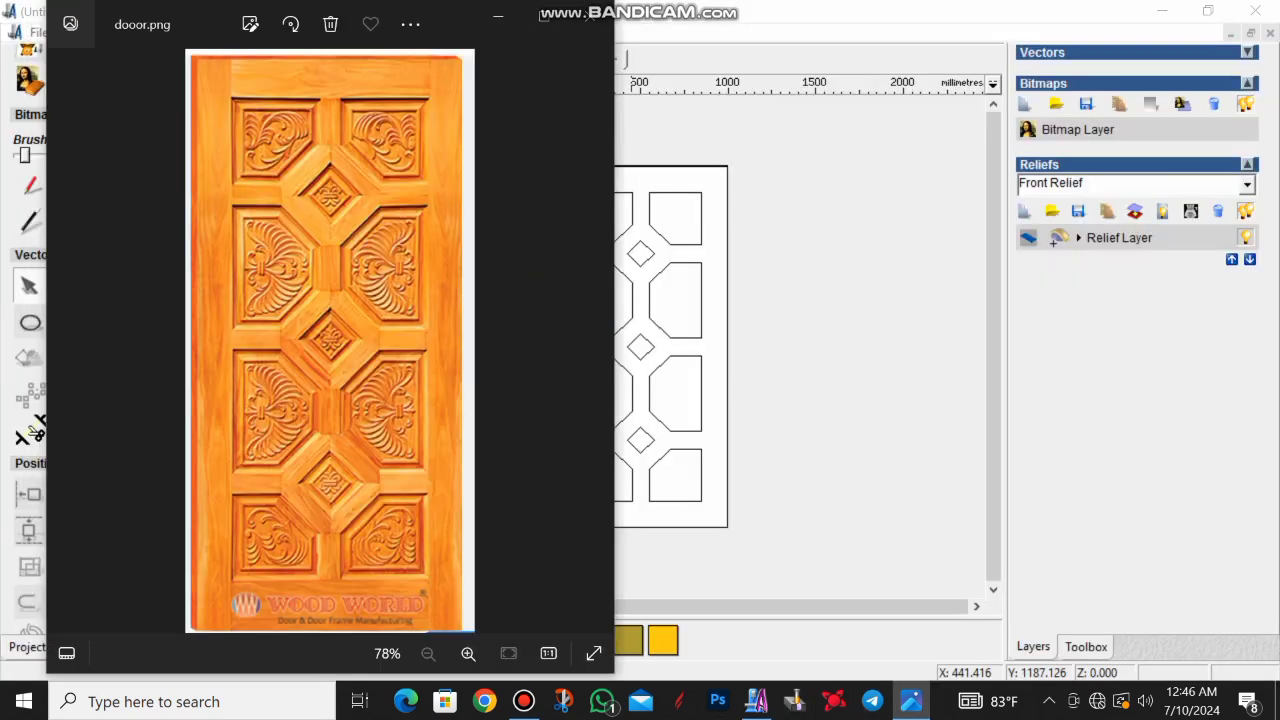
drag(441, 2, 330, 11)
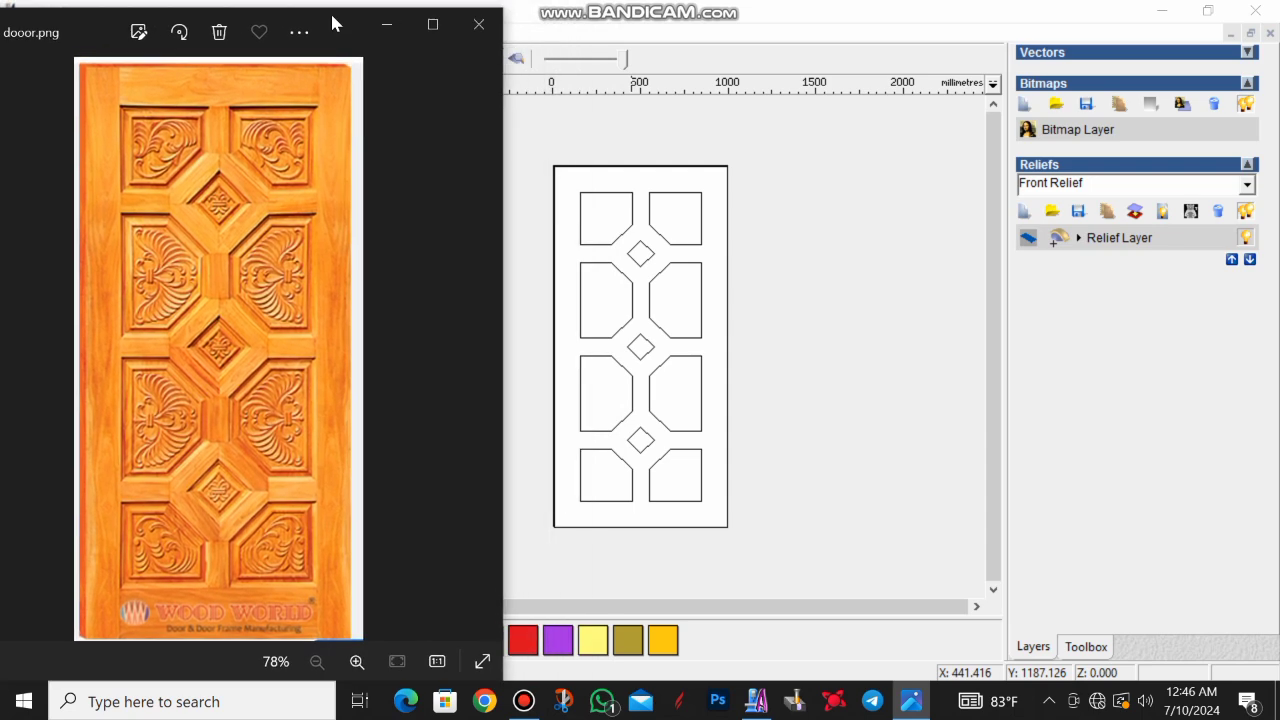
Examine the carved panels and central diamonds in the reference picture against the drawn layout, and minimize the image viewer
scroll(645, 260, up, 2)
scroll(612, 304, down, 2)
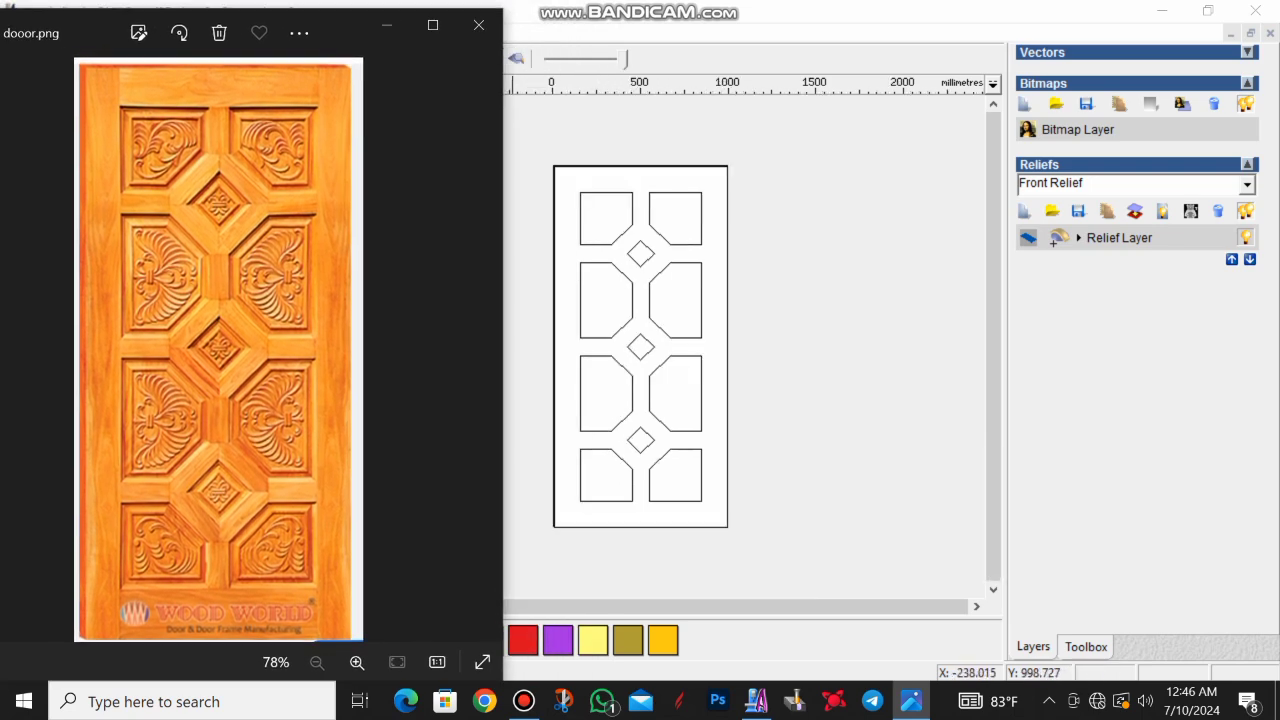
scroll(330, 360, up, 2)
scroll(330, 360, down, 2)
scroll(330, 360, up, 2)
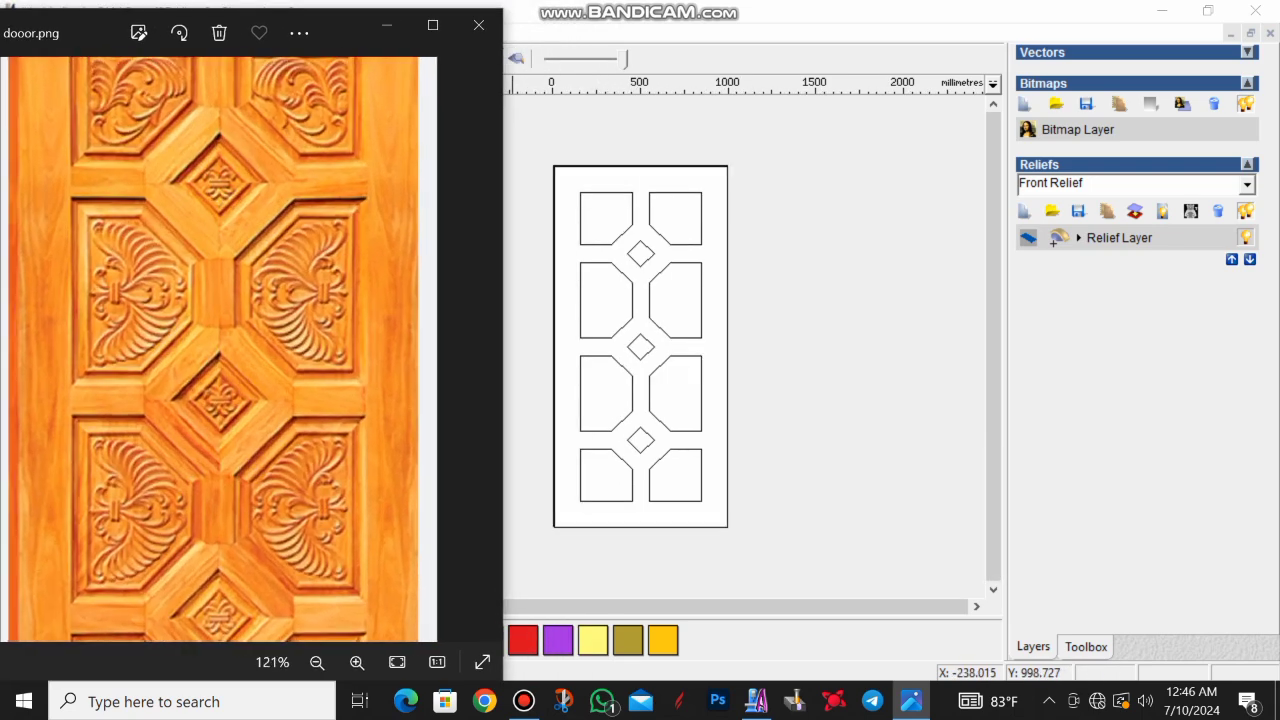
scroll(330, 360, down, 2)
scroll(218, 349, up, 2)
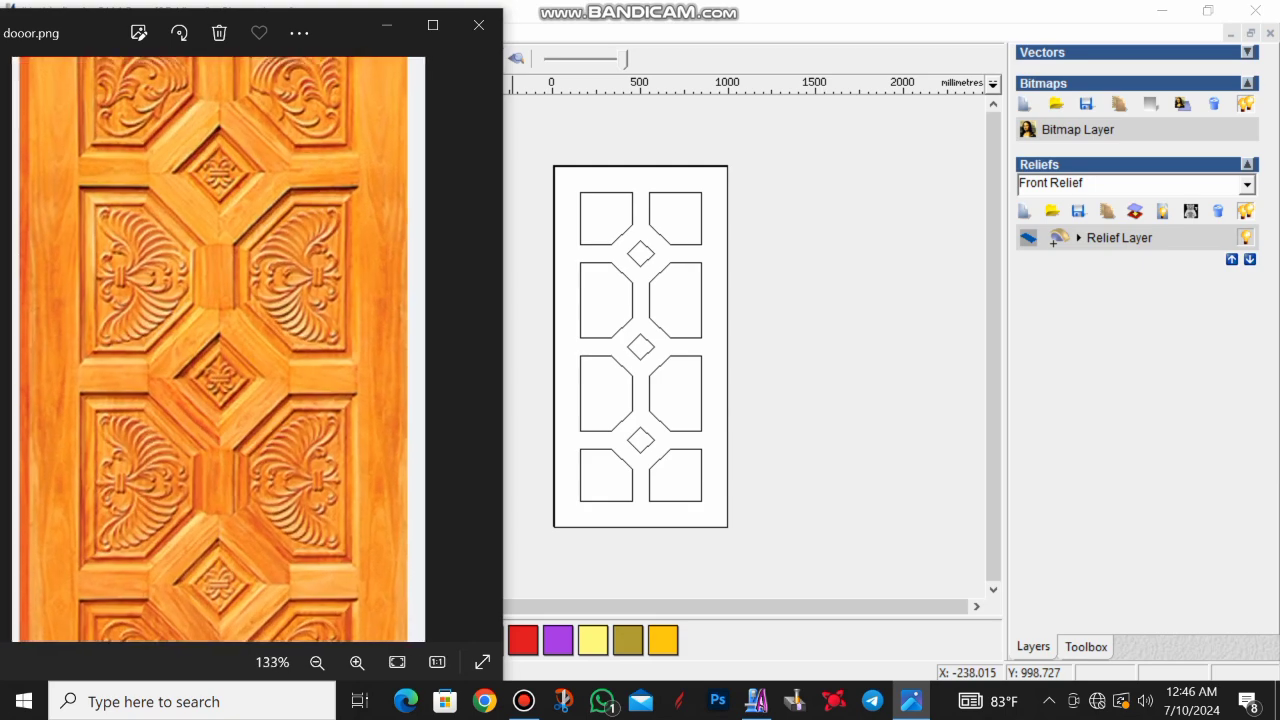
scroll(218, 349, down, 2)
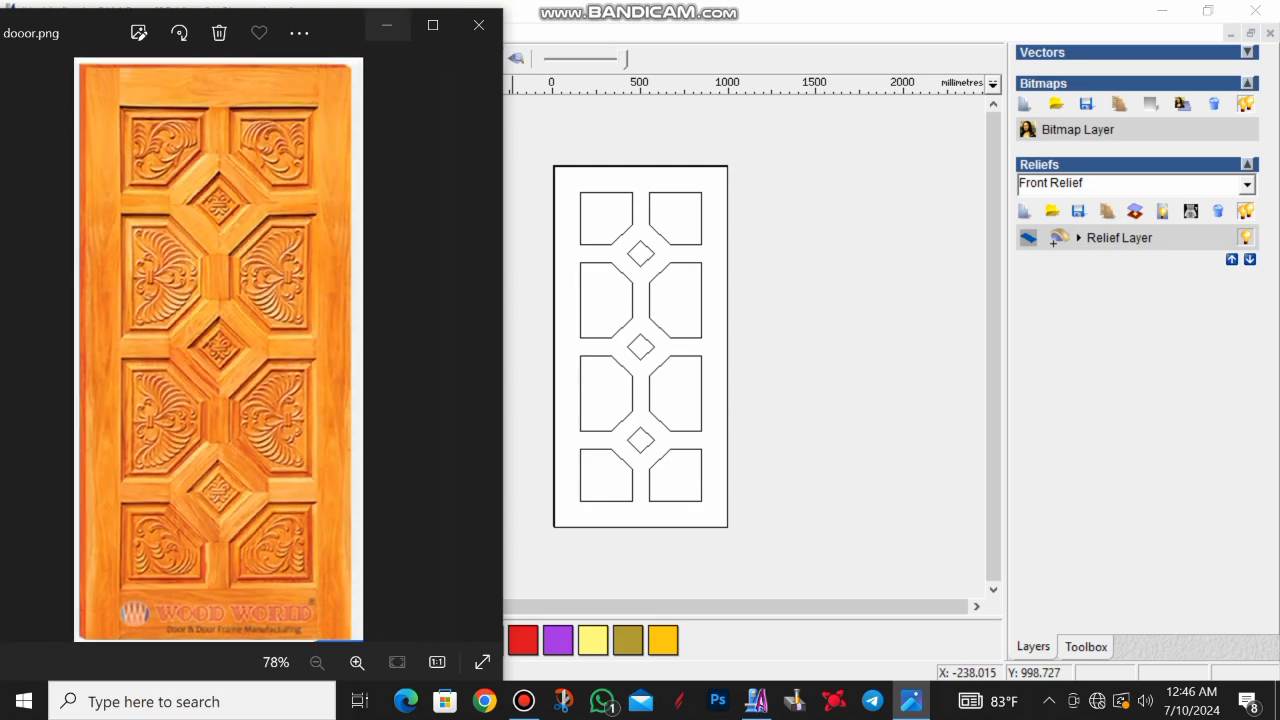
click(386, 24)
scroll(655, 296, up, 1)
scroll(655, 296, down, 2)
scroll(655, 296, up, 1)
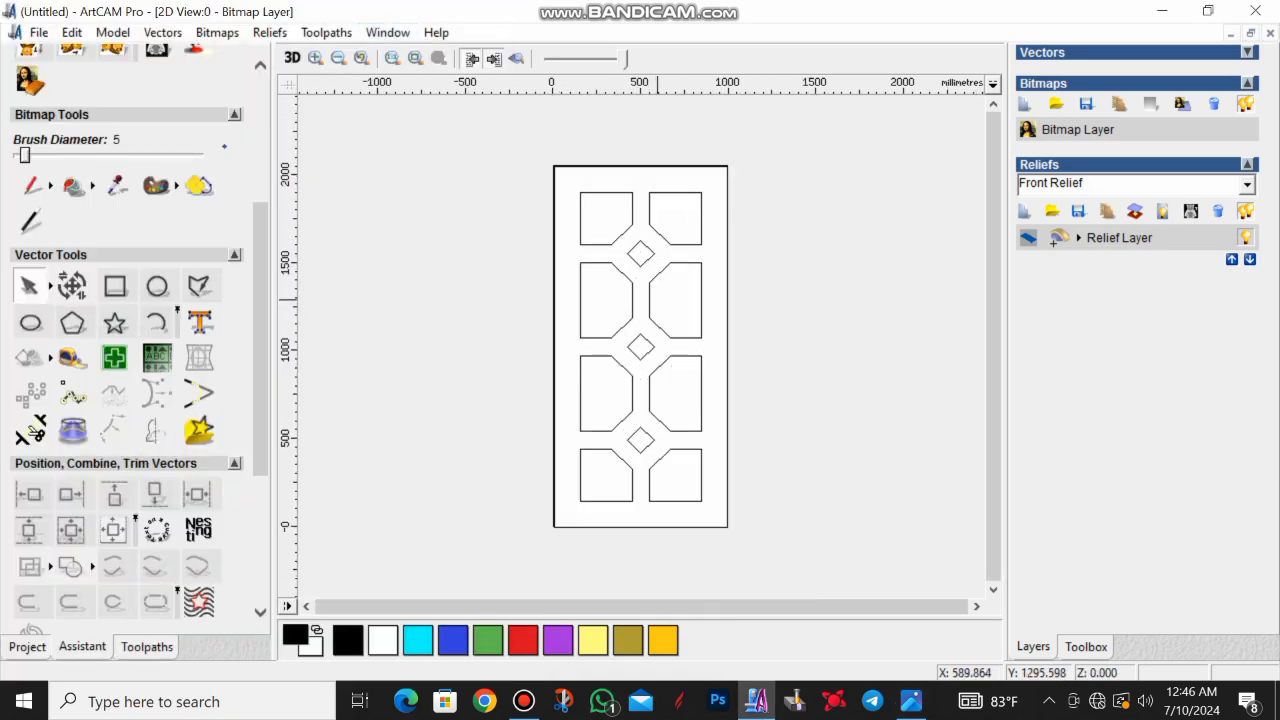
scroll(655, 298, up, 1)
scroll(655, 298, down, 1)
scroll(640, 270, up, 1)
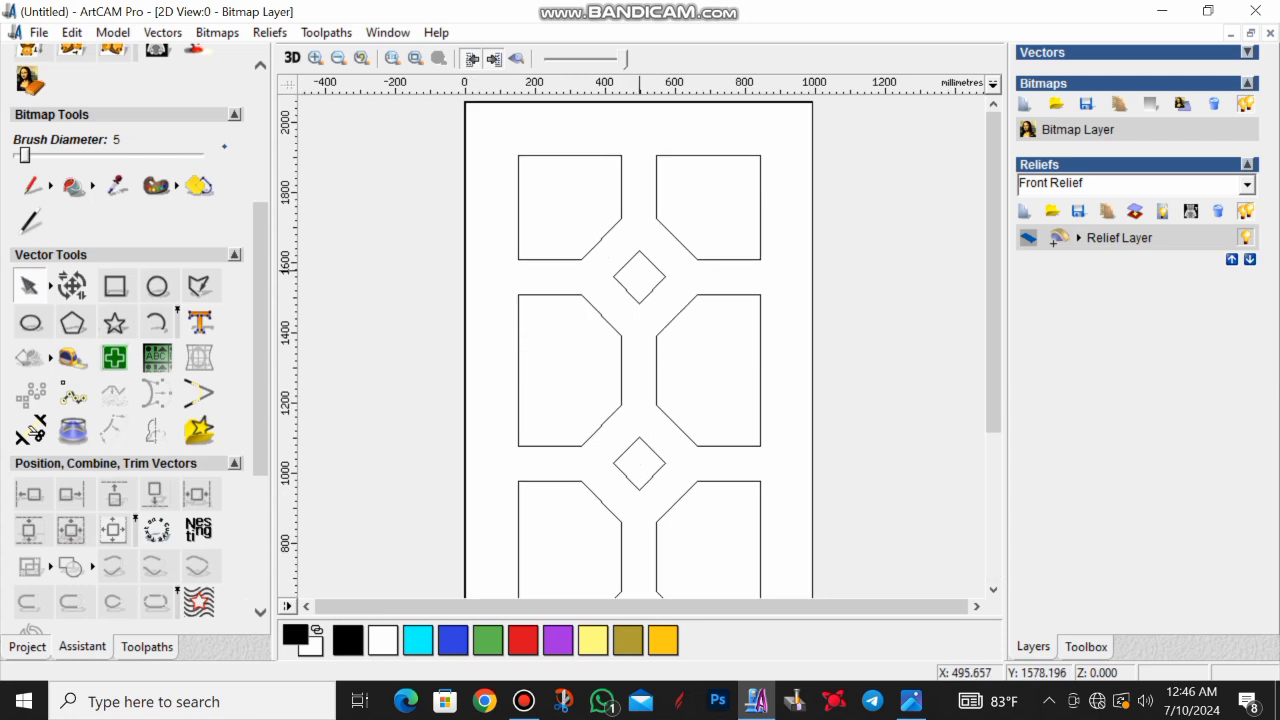
scroll(638, 270, down, 1)
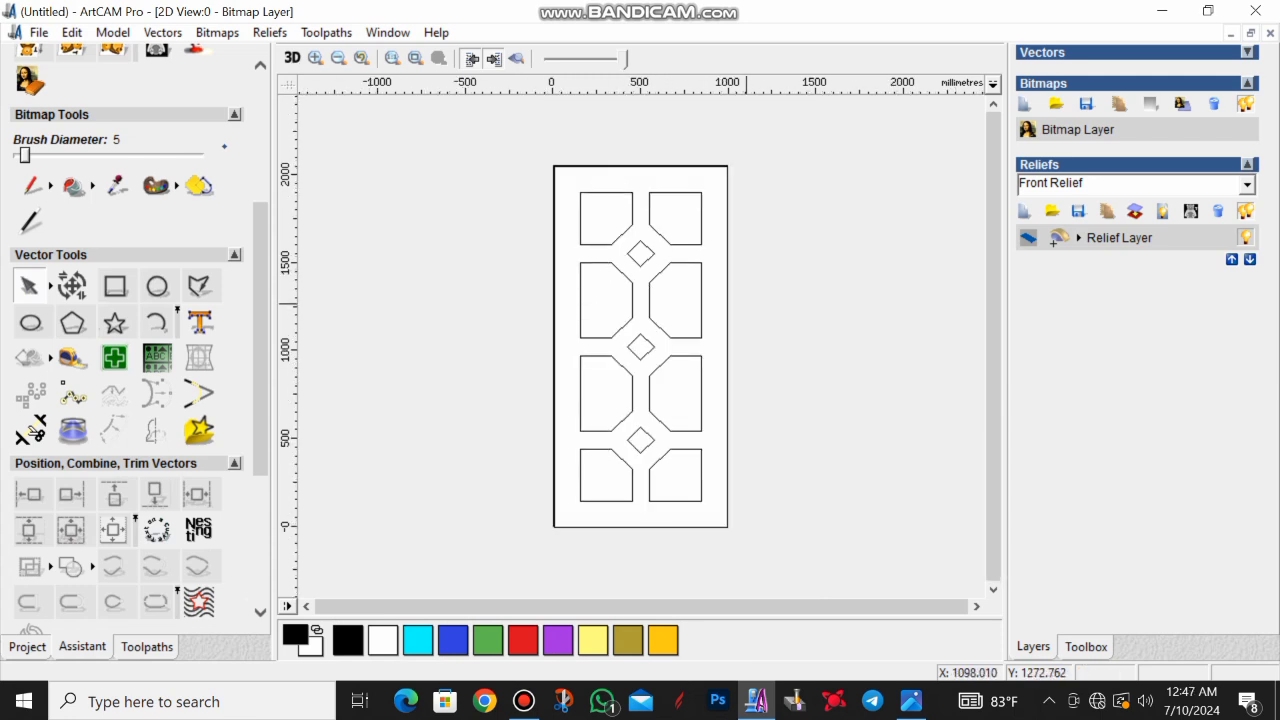